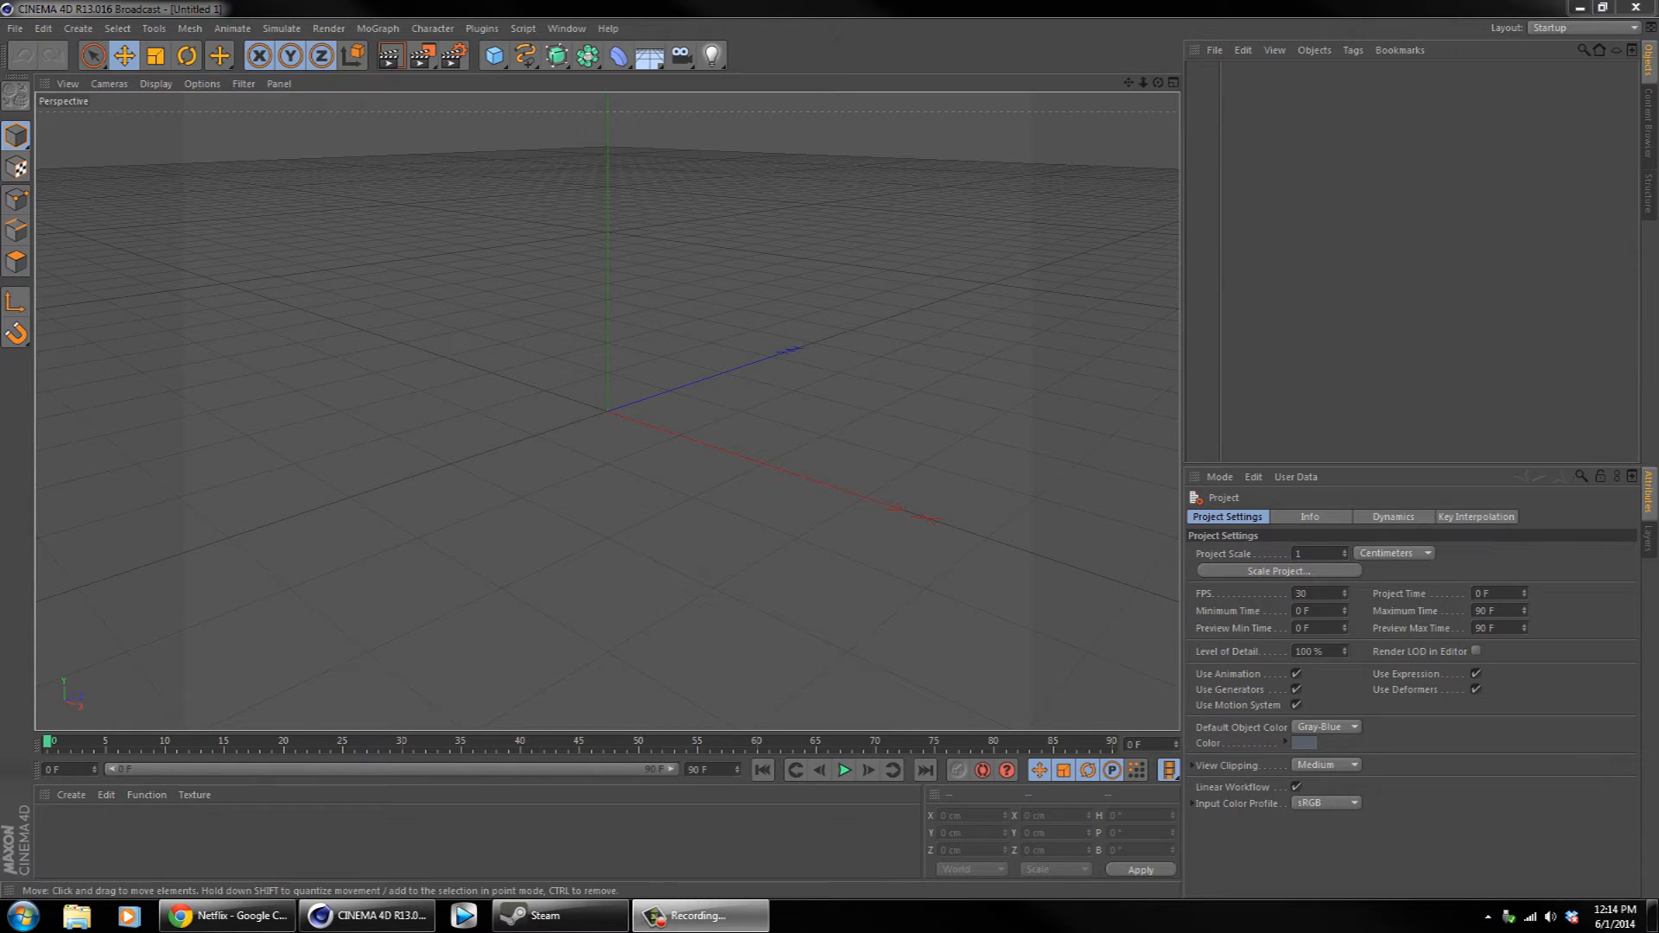
- Draw a goblet's outer profile as an Akima spline in the Right view, from a rim point near Y 159, Z 323 cm down around the foot
key(F5)
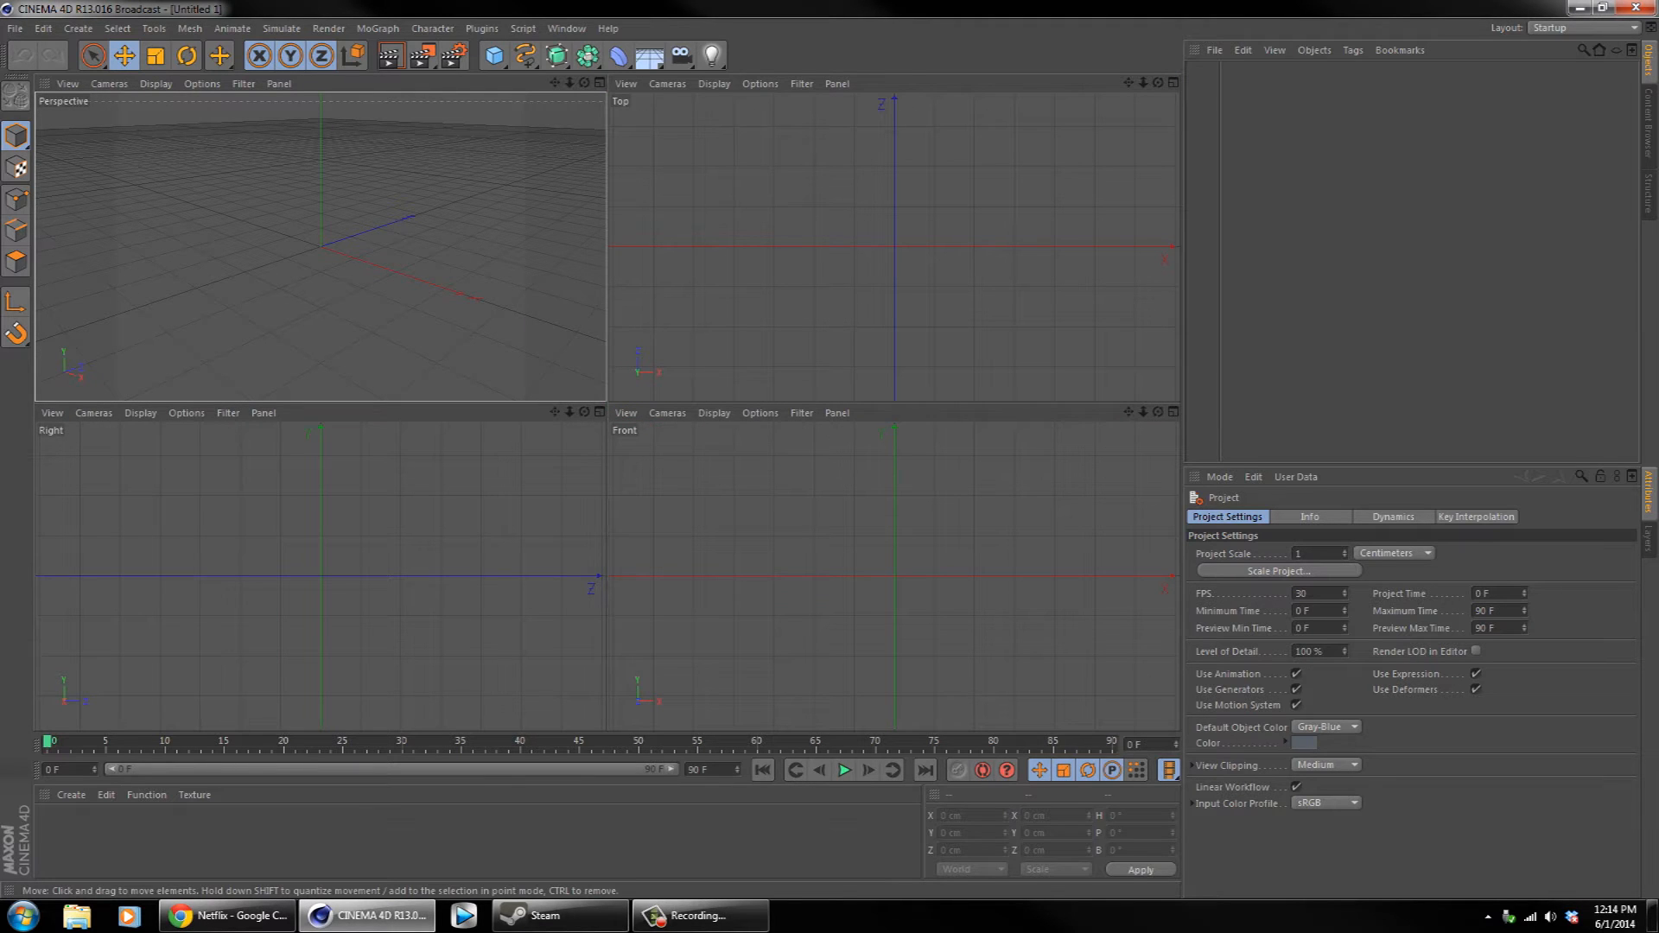
key(F3)
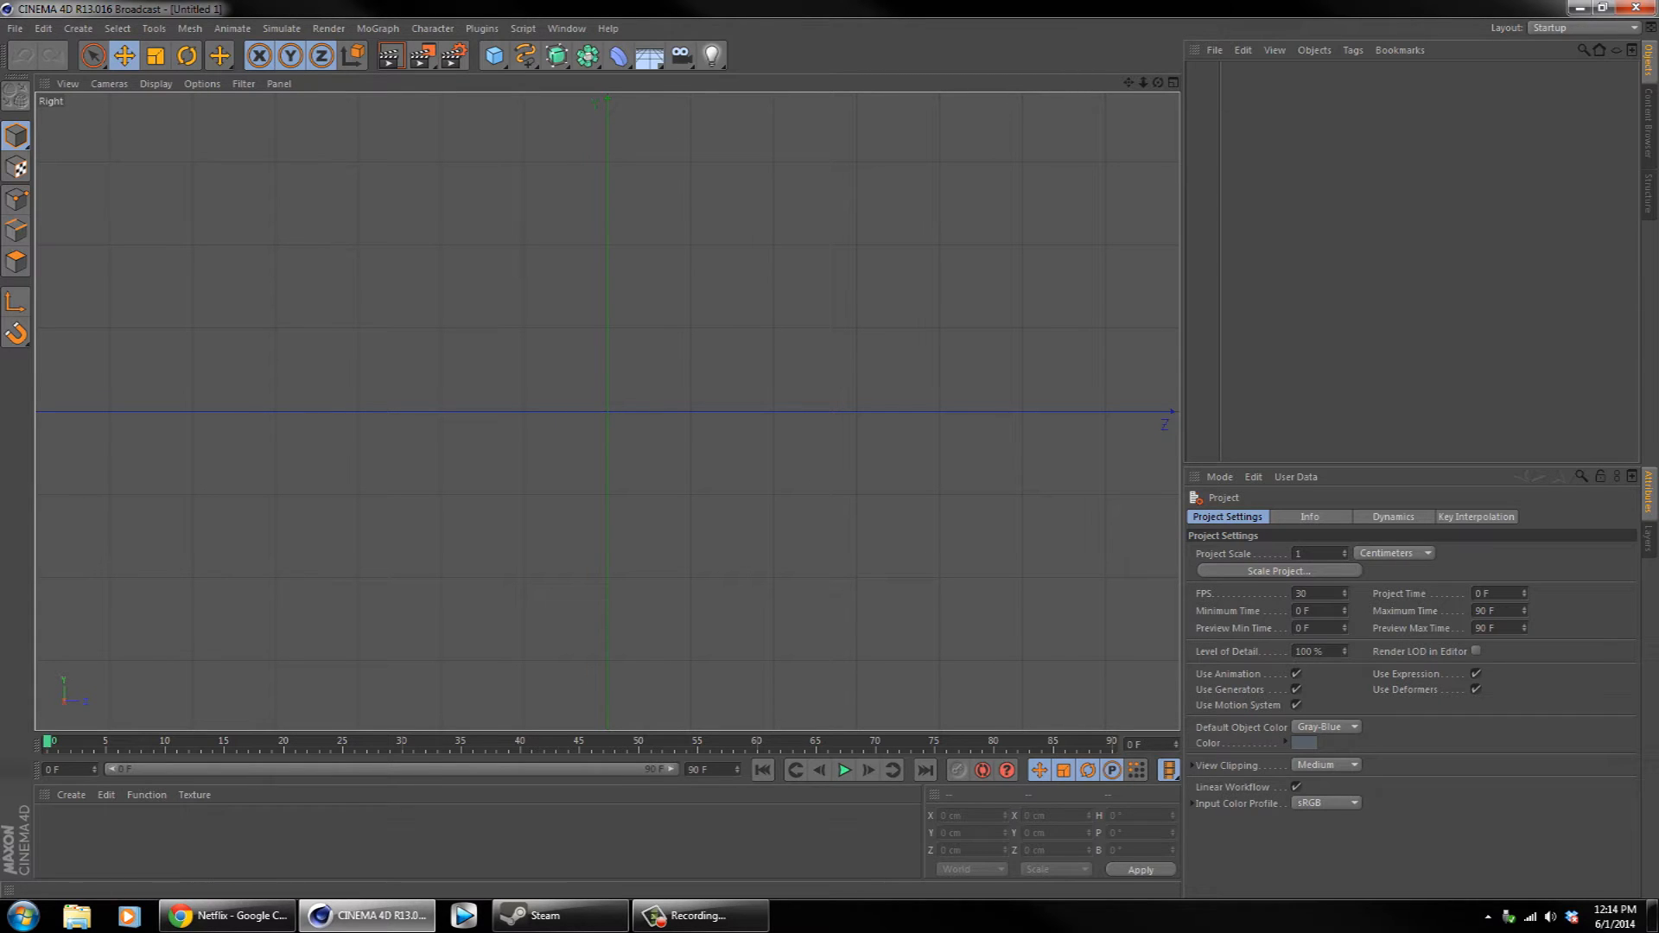
click(118, 29)
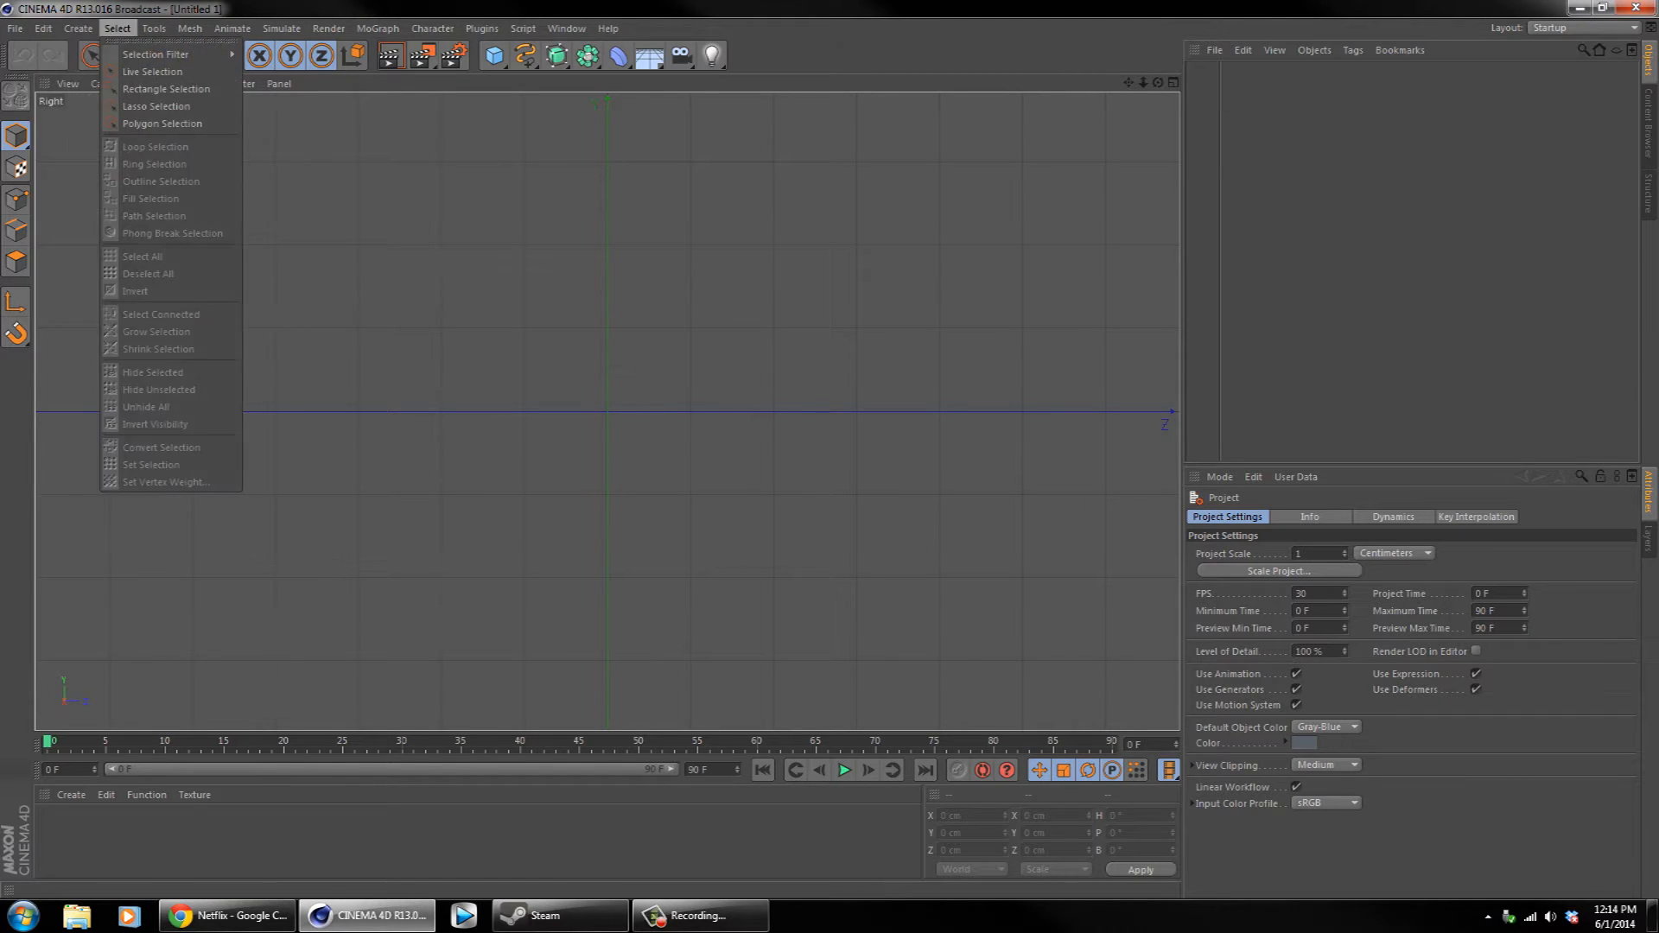
mouse_move(78, 28)
mouse_move(97, 71)
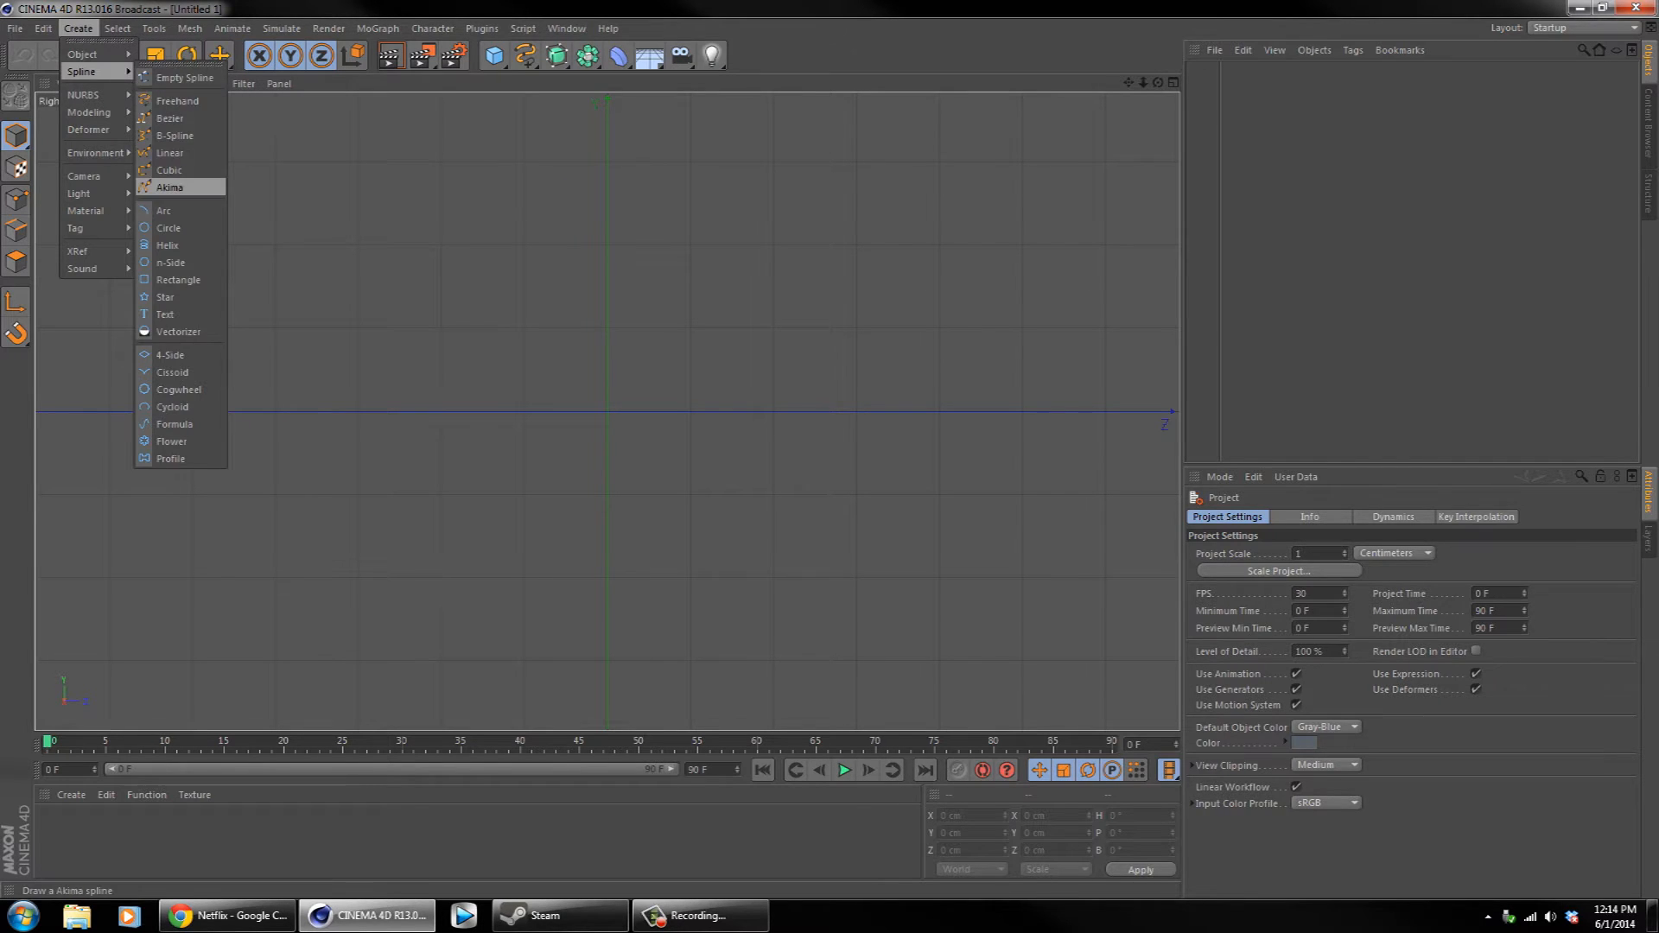
click(177, 188)
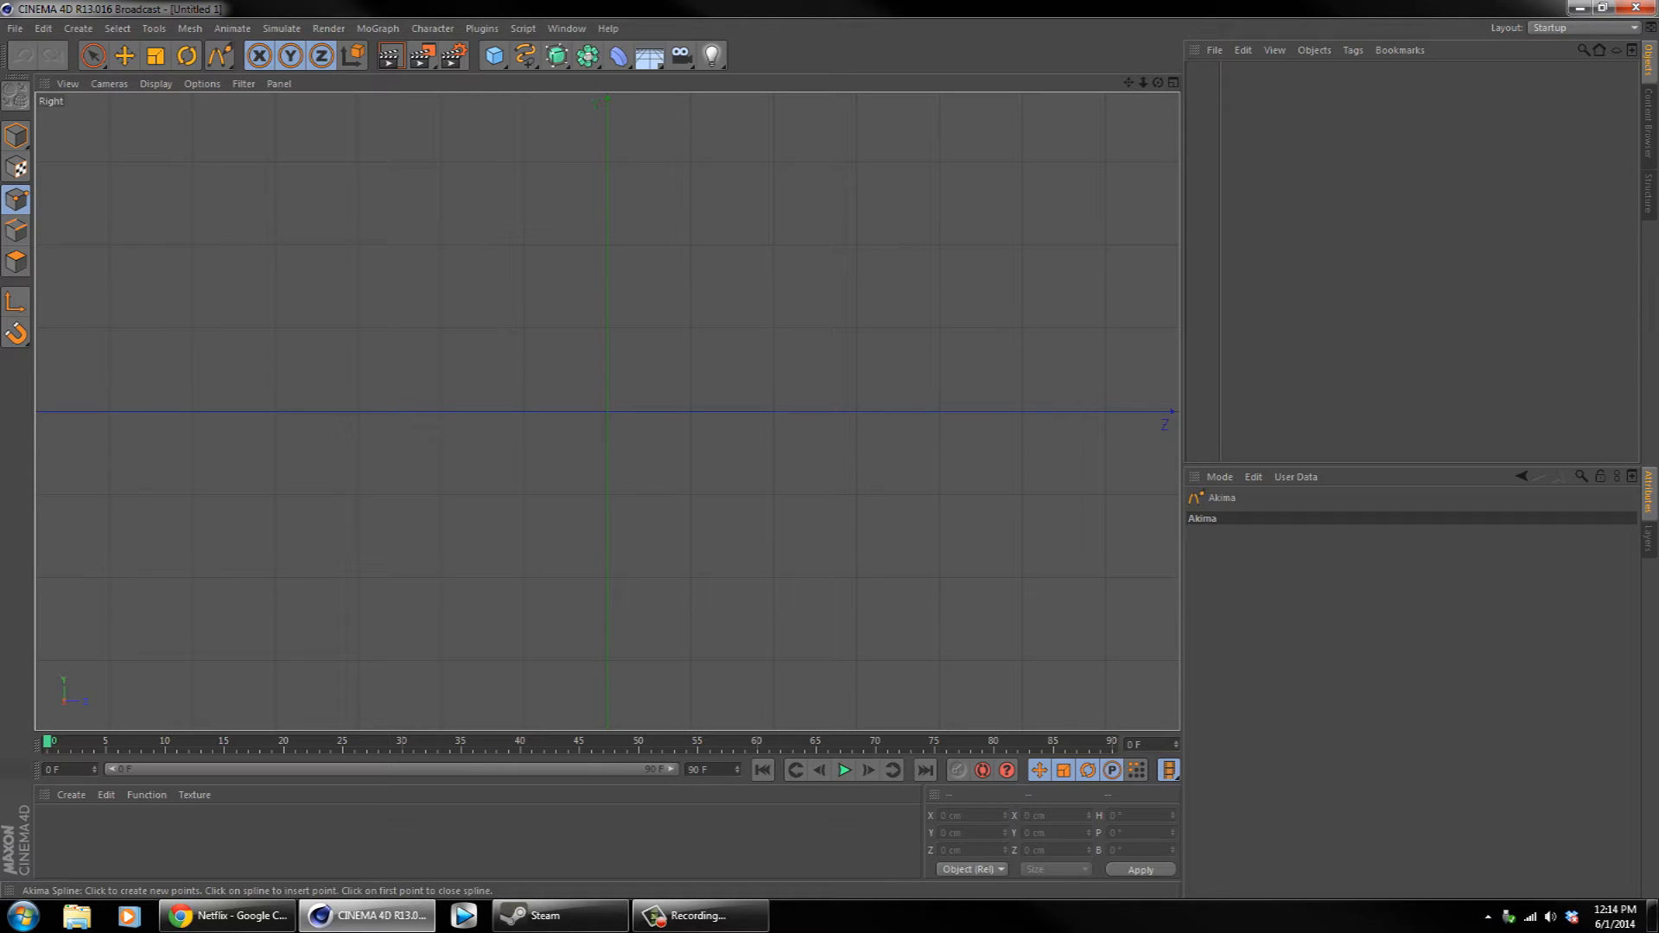
click(875, 279)
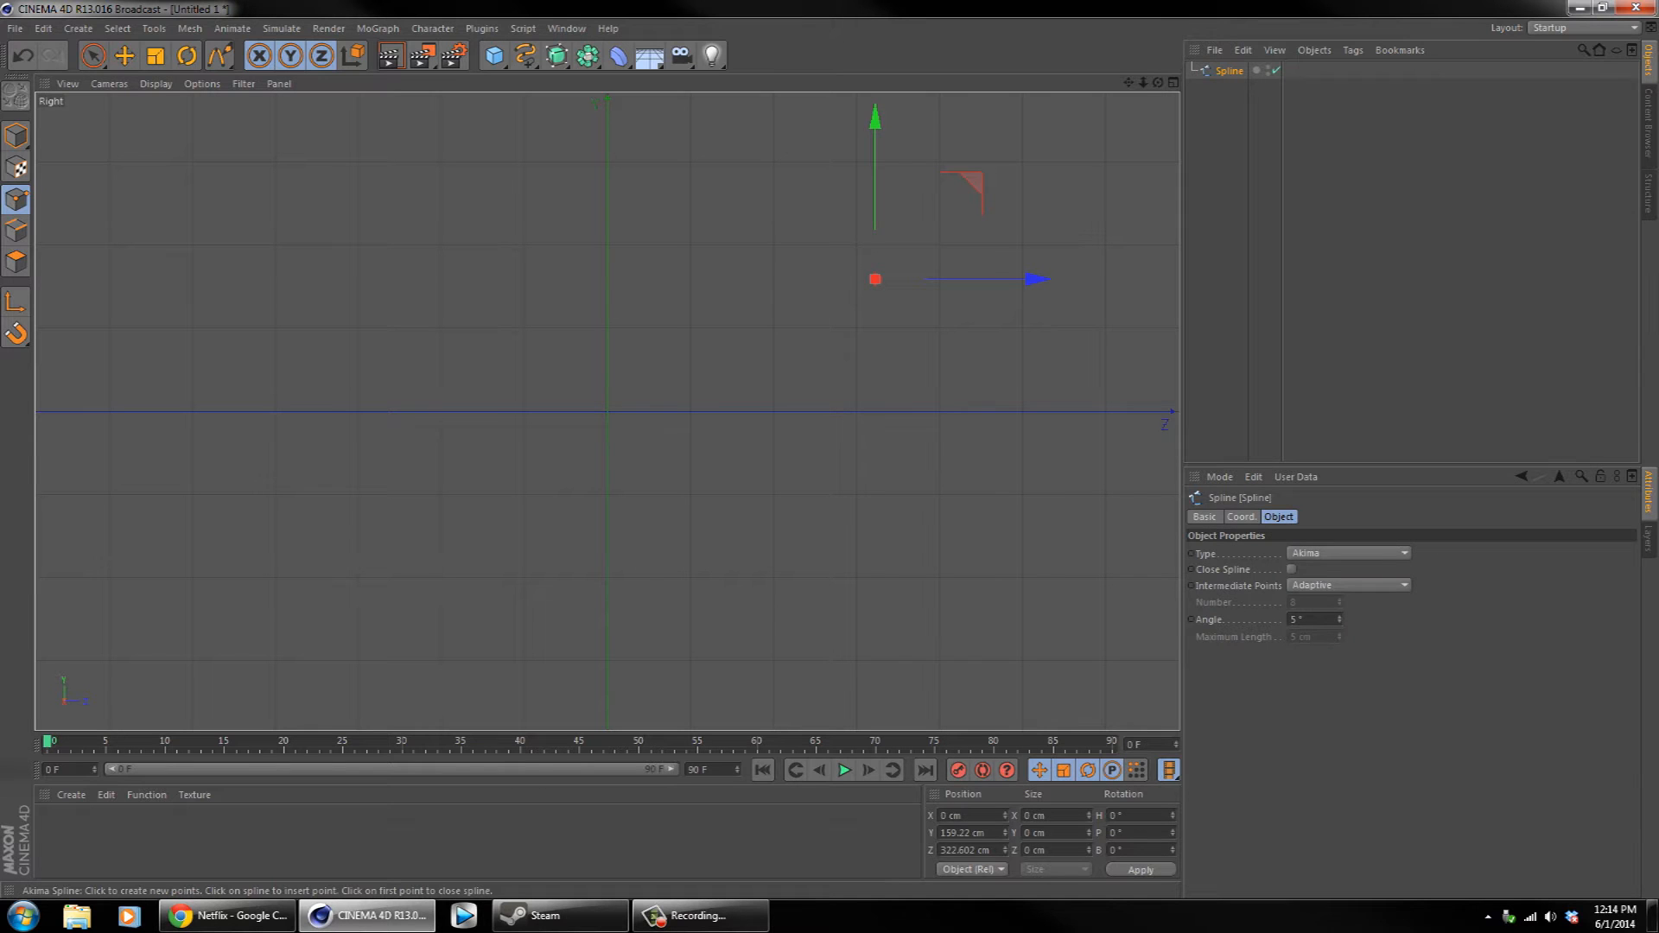
click(875, 371)
mouse_move(811, 432)
mouse_down()
mouse_move(792, 422)
mouse_move(816, 417)
mouse_up()
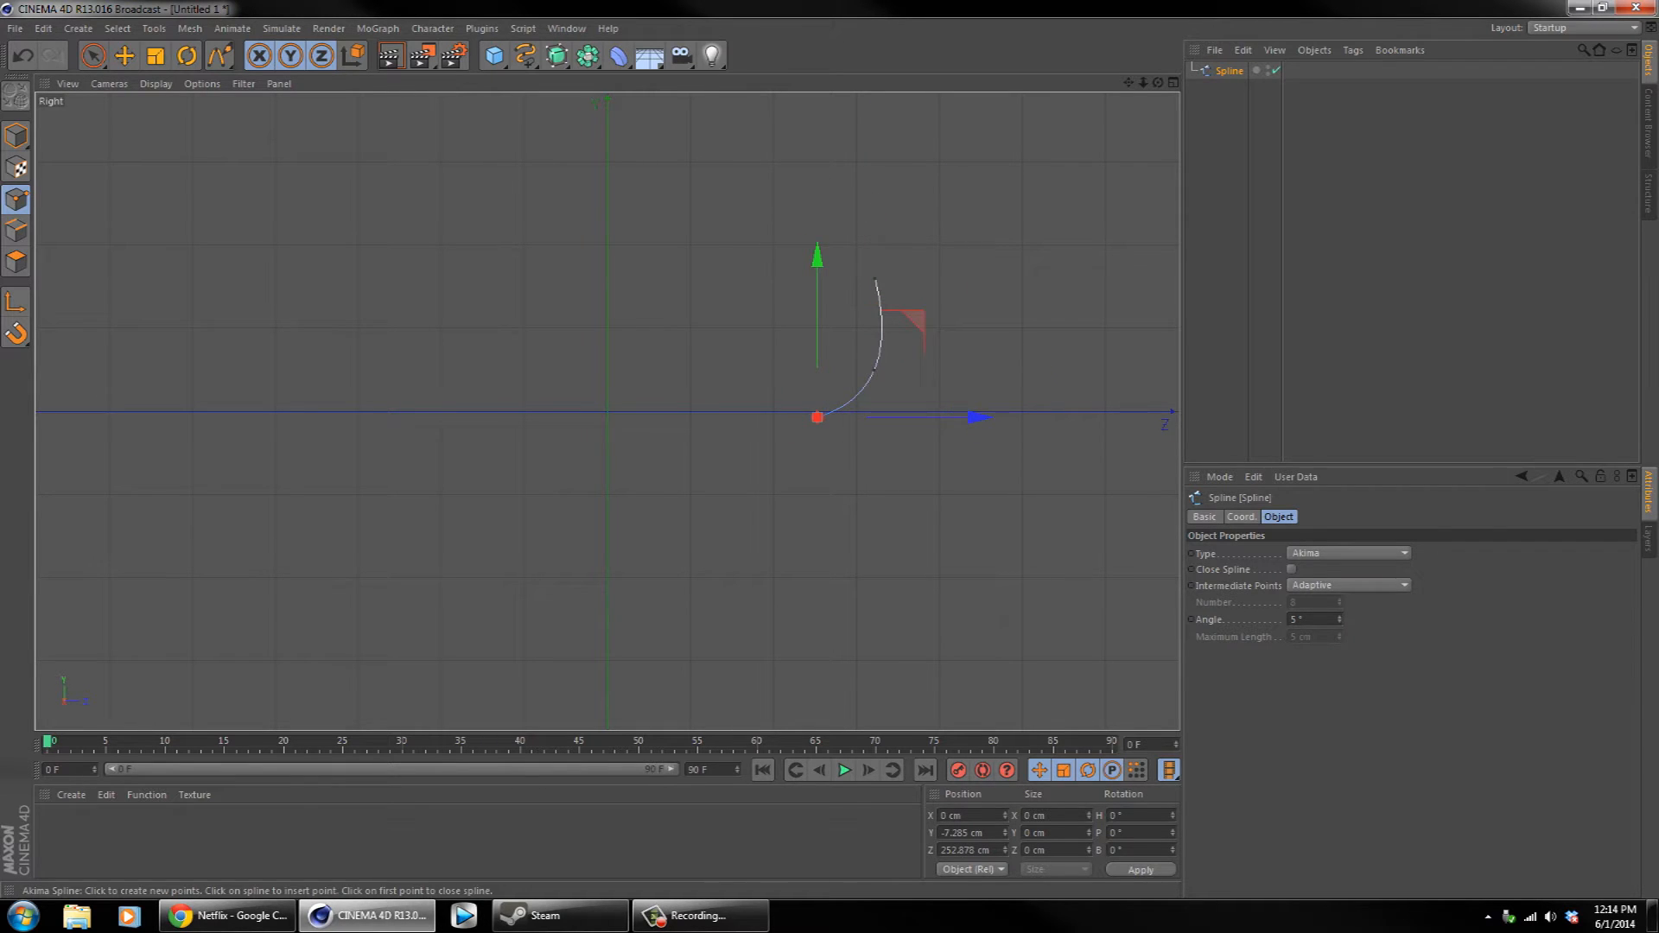
drag(807, 518, 923, 619)
click(803, 623)
- Trace the profile's inner side back up to the rim and close the spline, with its first point at about Y 132 cm
click(796, 413)
click(852, 363)
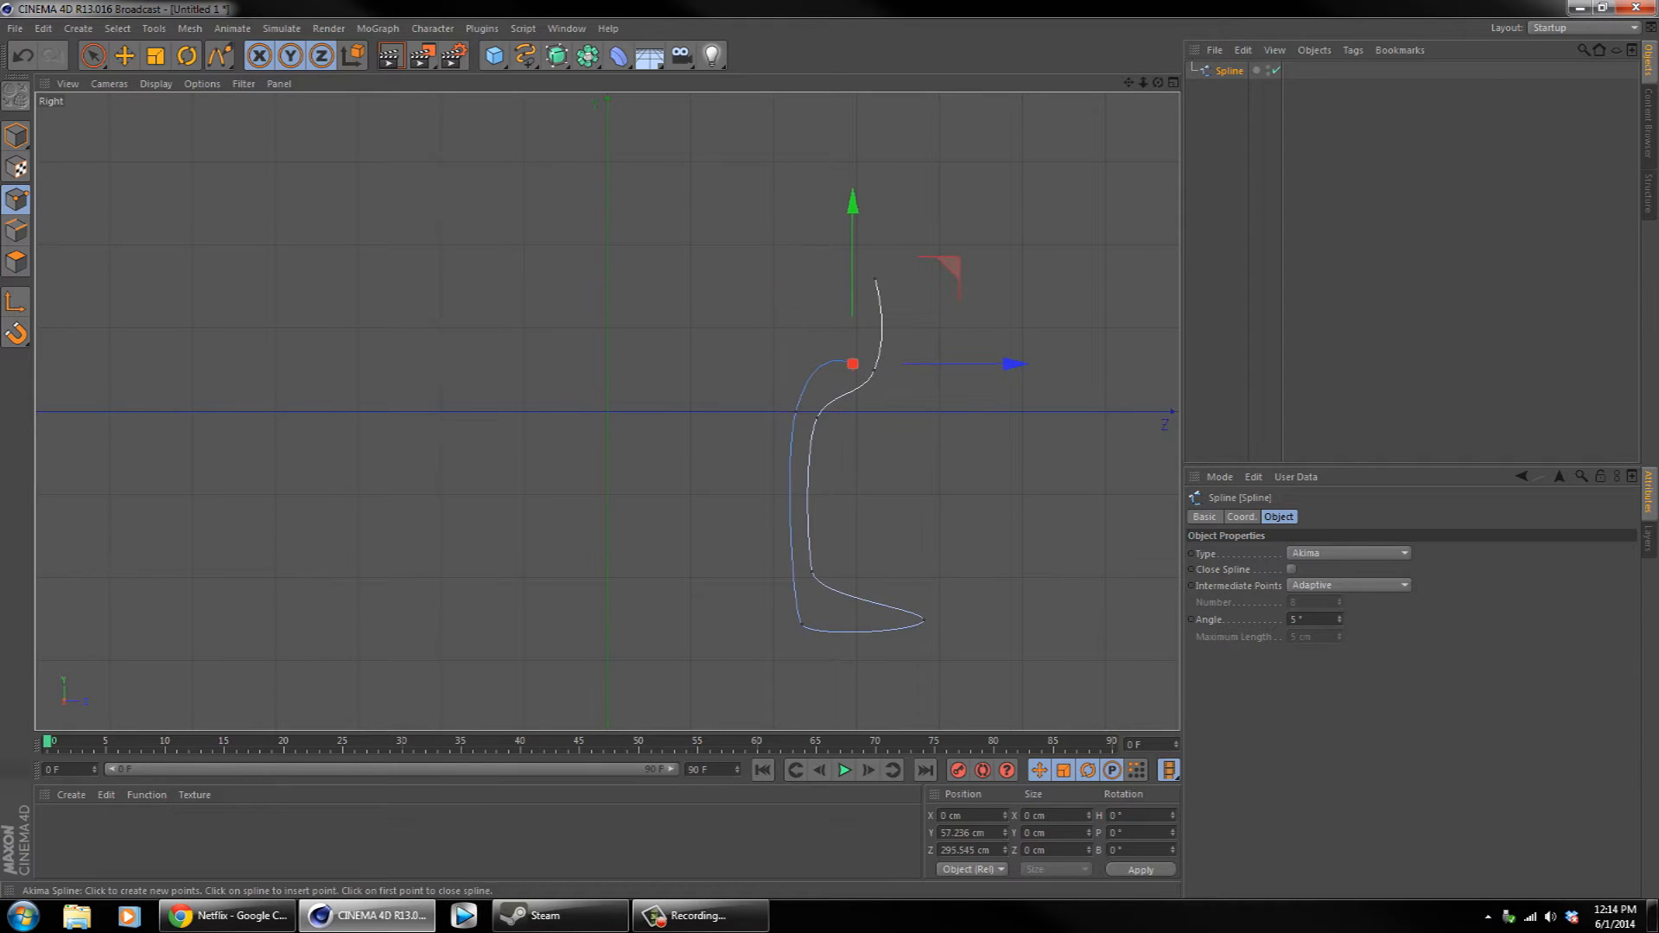
click(861, 287)
drag(861, 287, 859, 281)
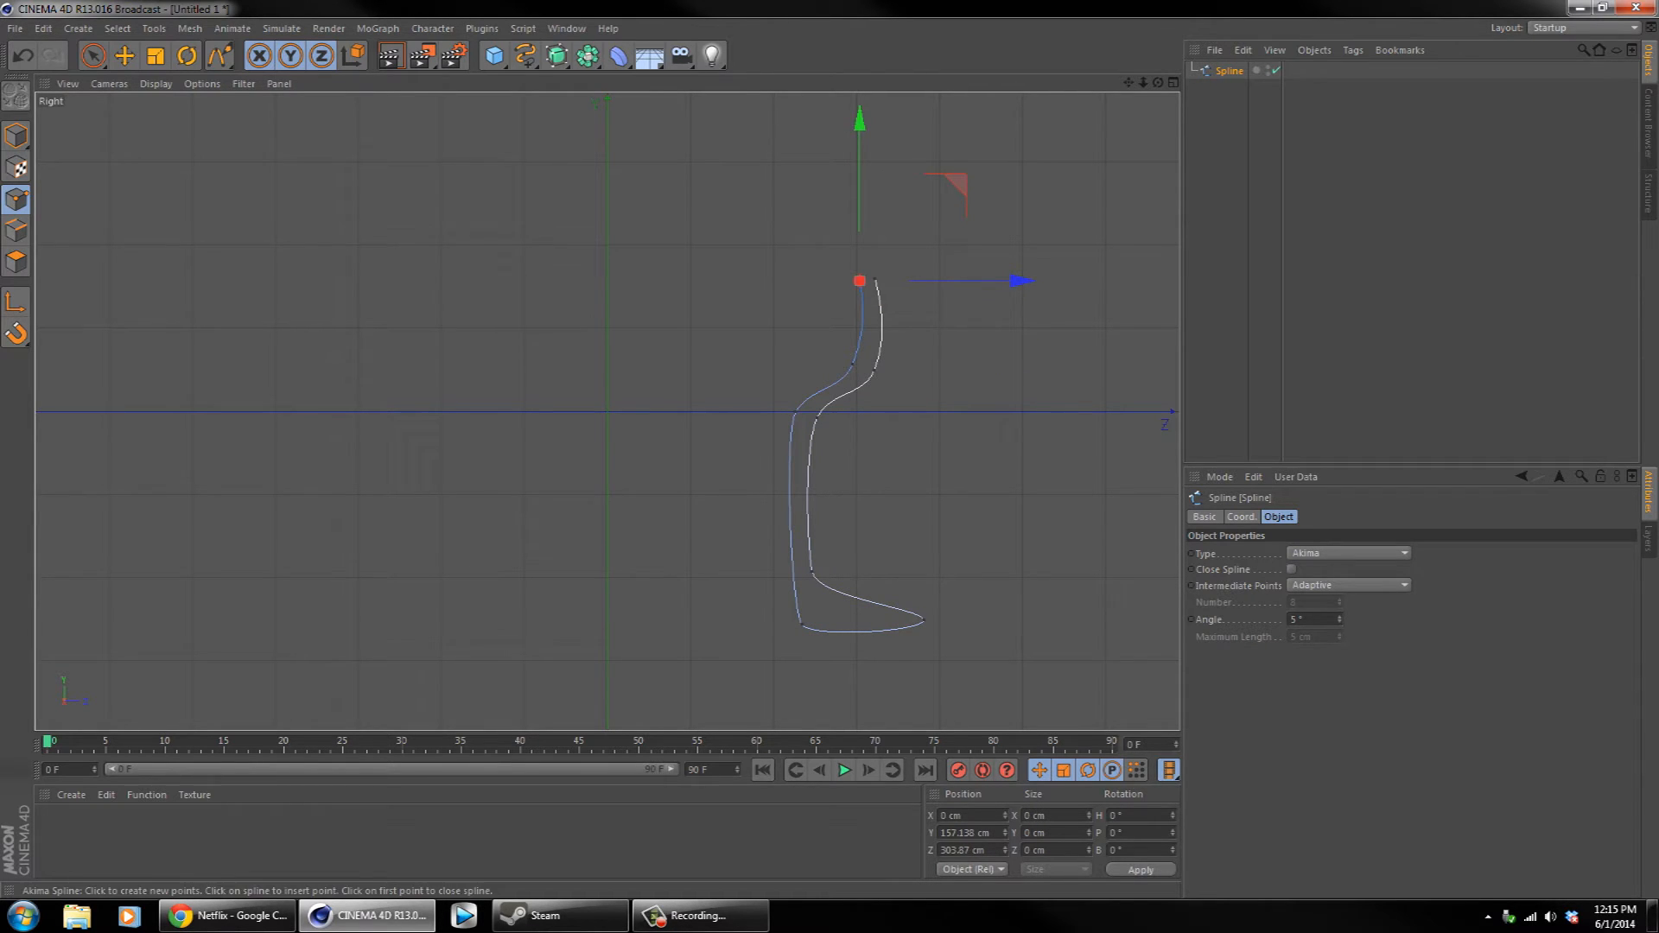
click(875, 279)
drag(875, 138, 875, 160)
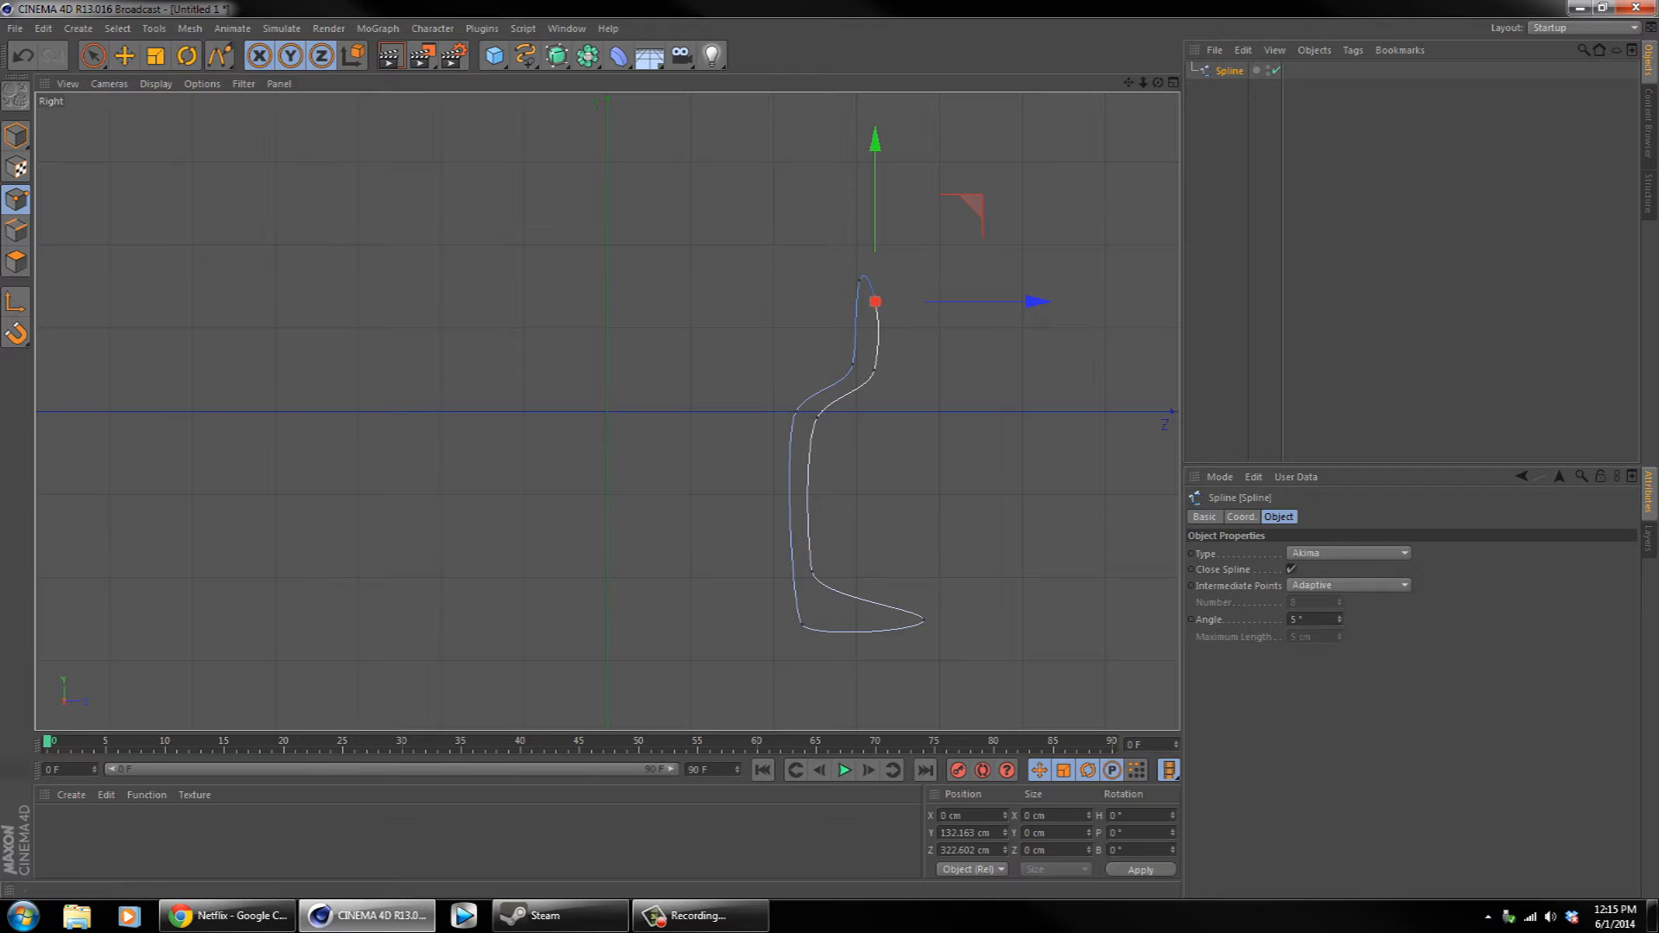
- Rectangle-select and lower the two points at the stem's upper end, and move the four bowl points down about 28 cm
click(94, 56)
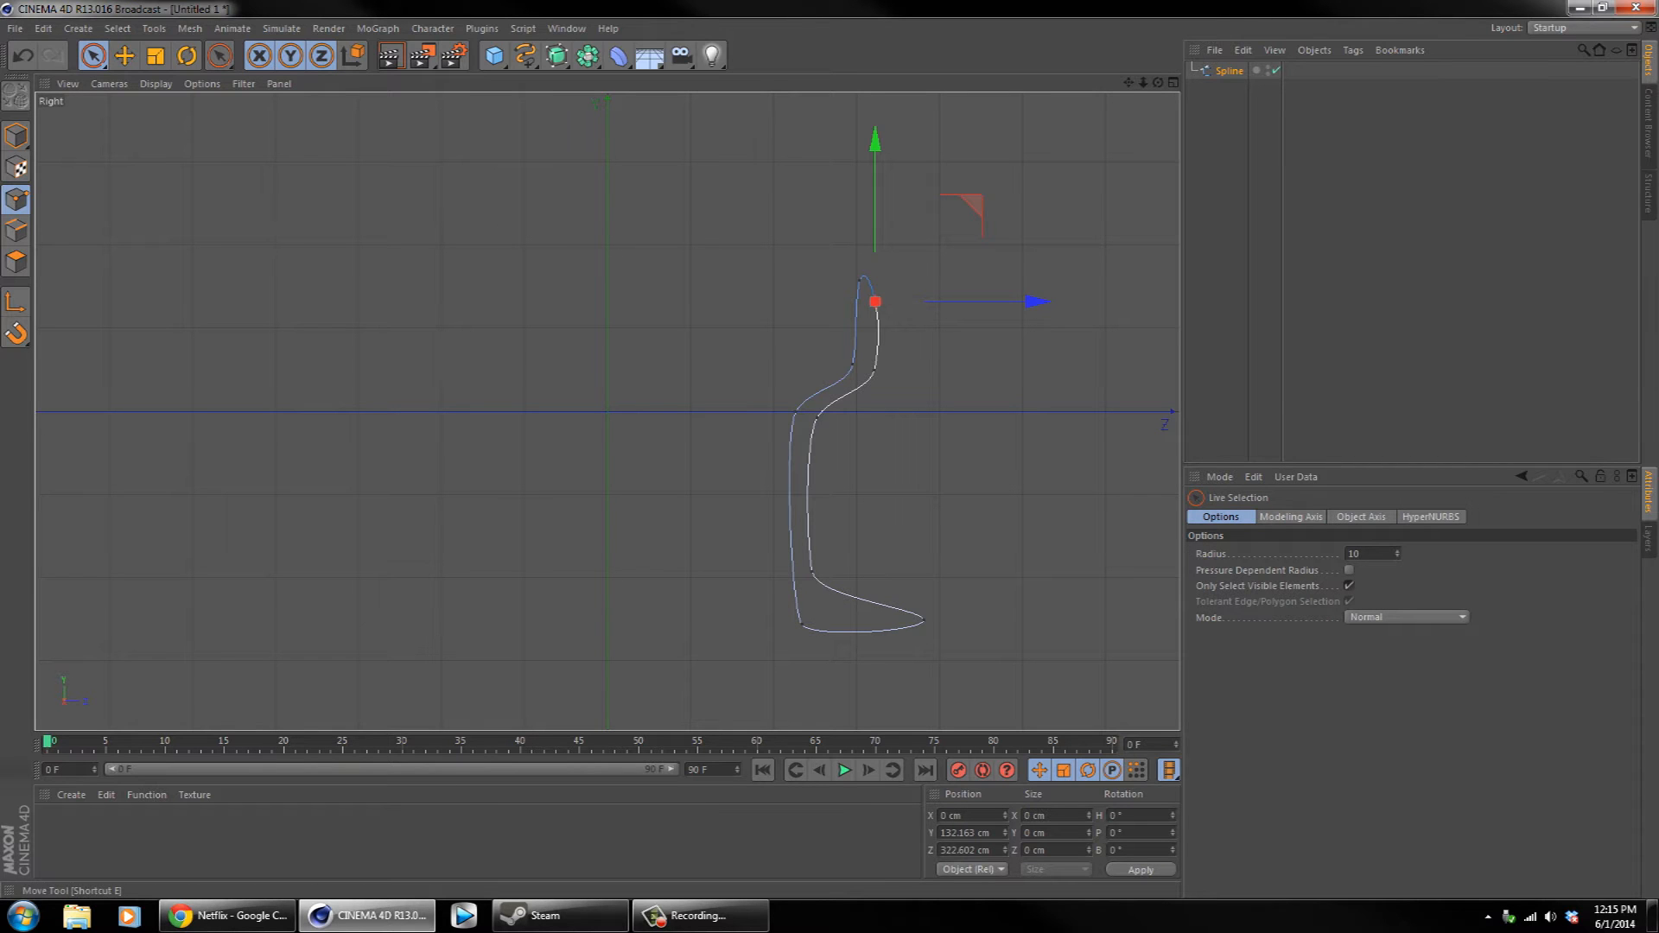
click(99, 55)
click(177, 104)
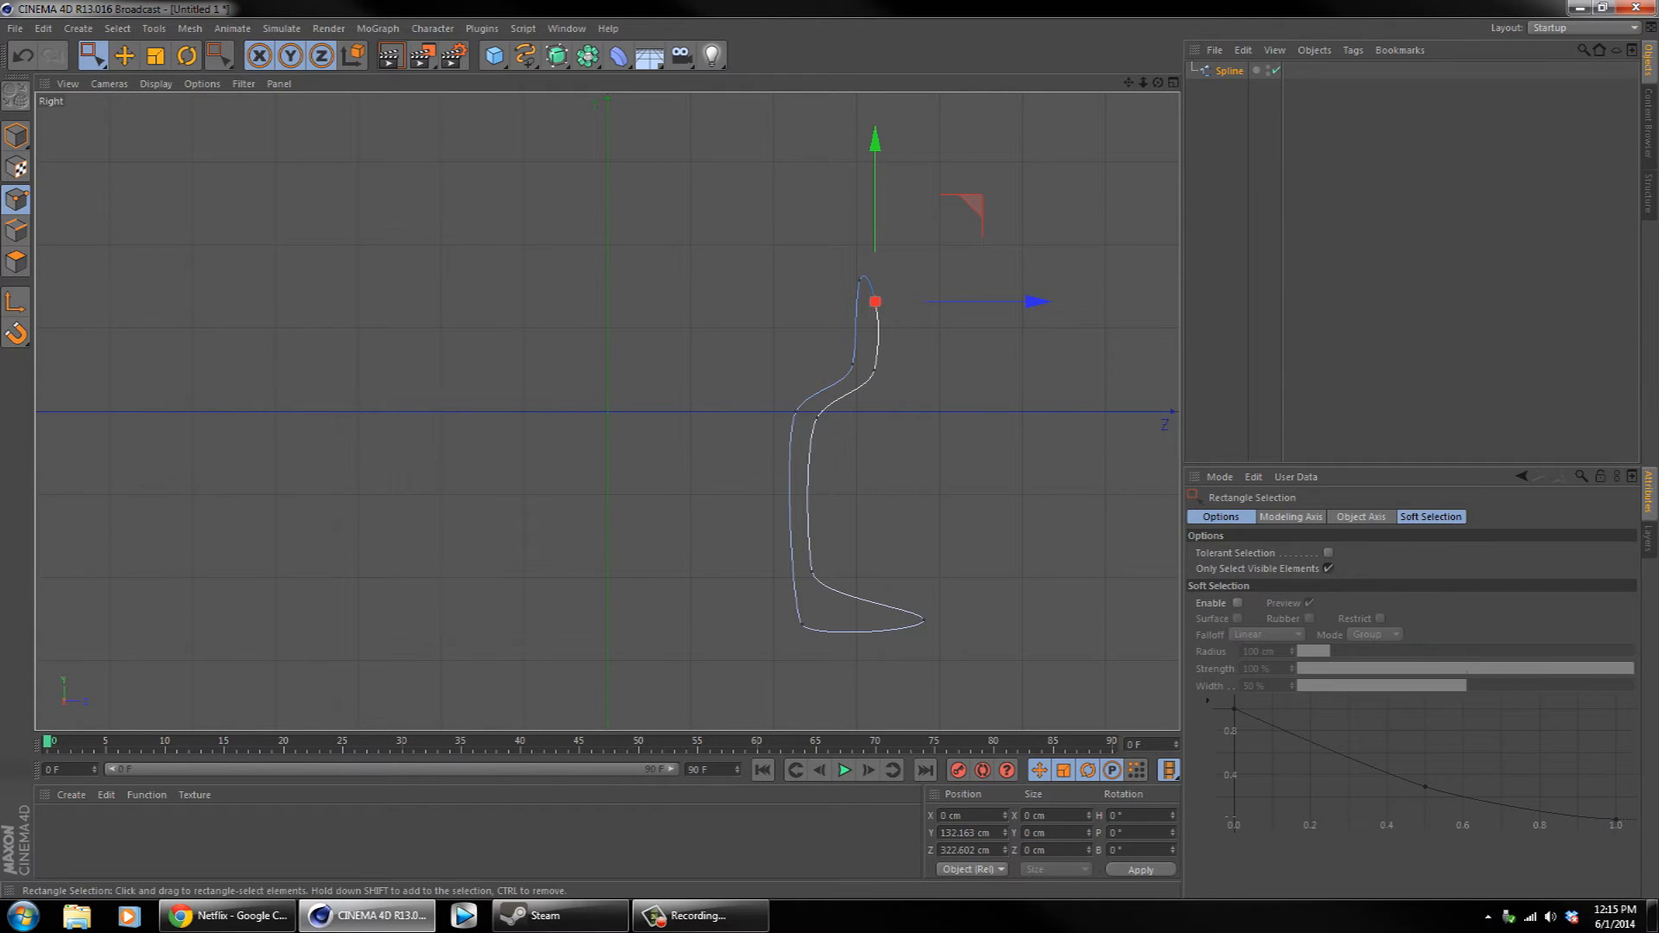
drag(821, 376, 767, 456)
drag(806, 252, 806, 273)
drag(940, 204, 860, 385)
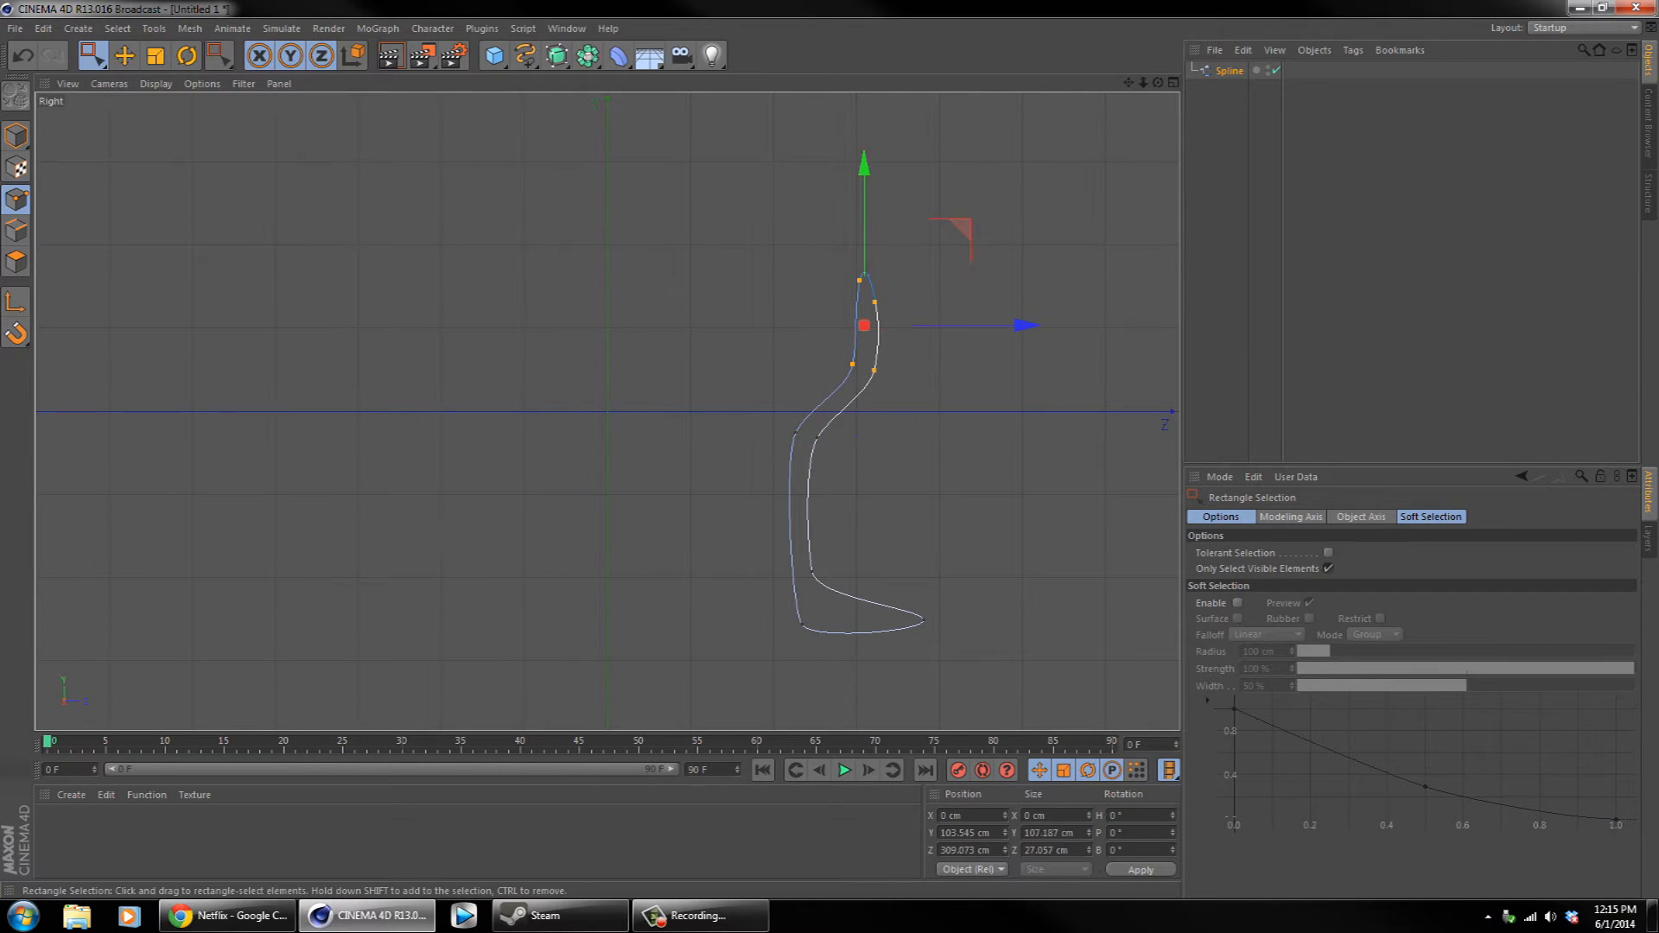
drag(1017, 323, 1020, 326)
drag(865, 164, 865, 188)
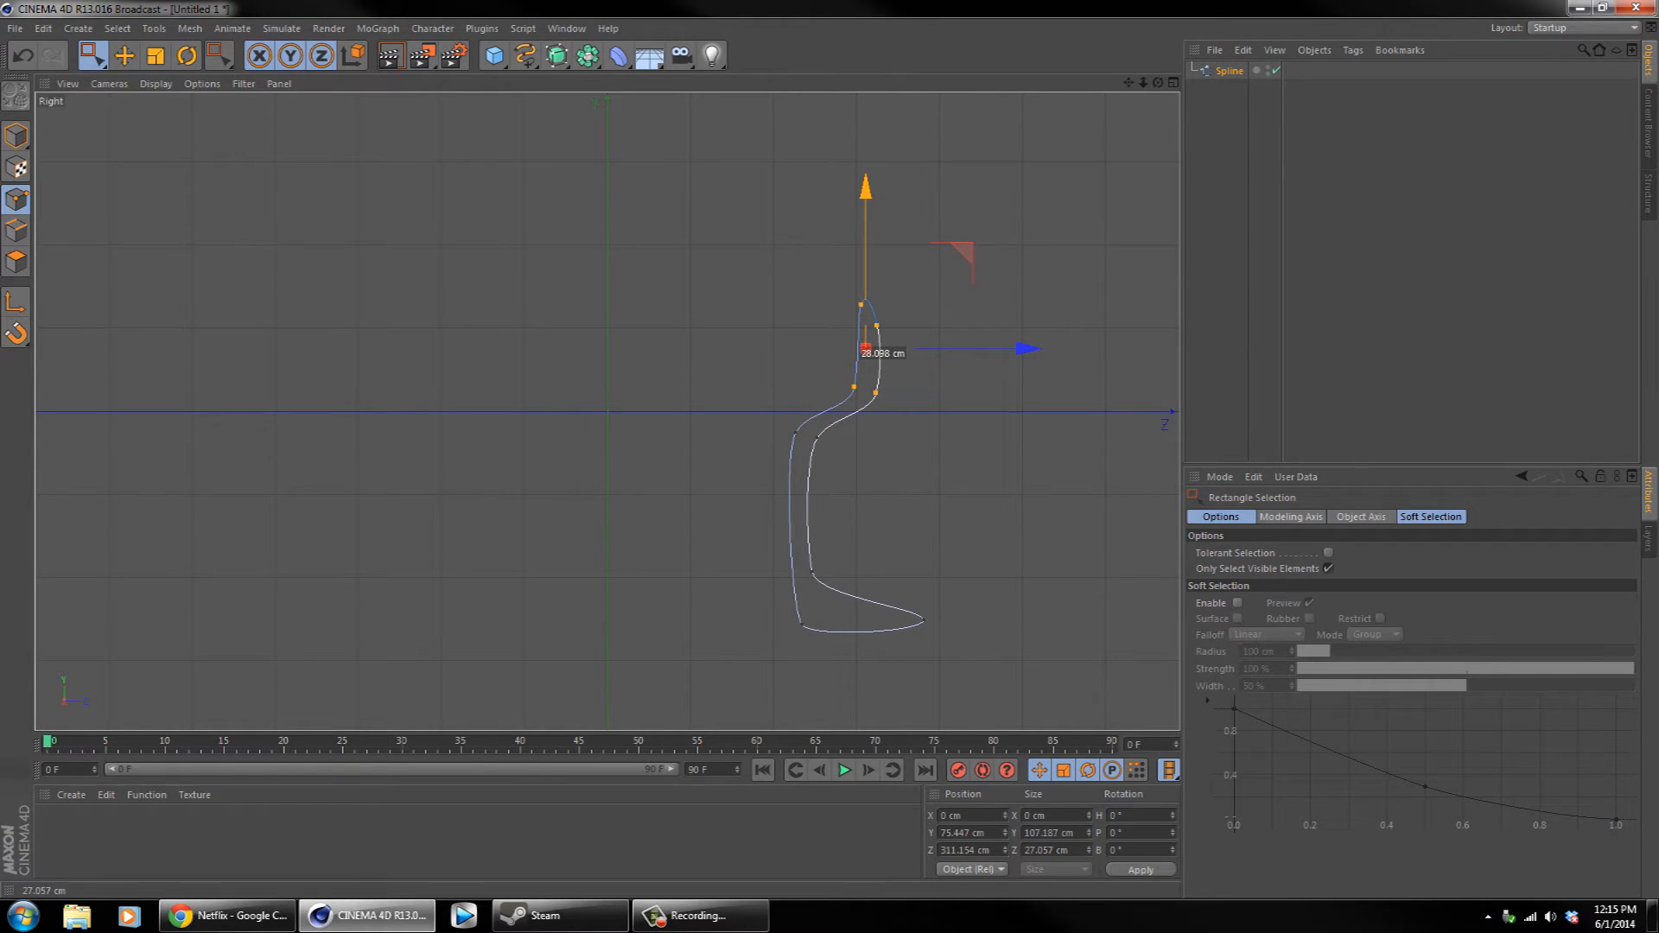
- Move the whole profile sideways until its inner edge meets the vertical axis, and lower the foot's outer tip to level with the underside
drag(992, 223, 620, 728)
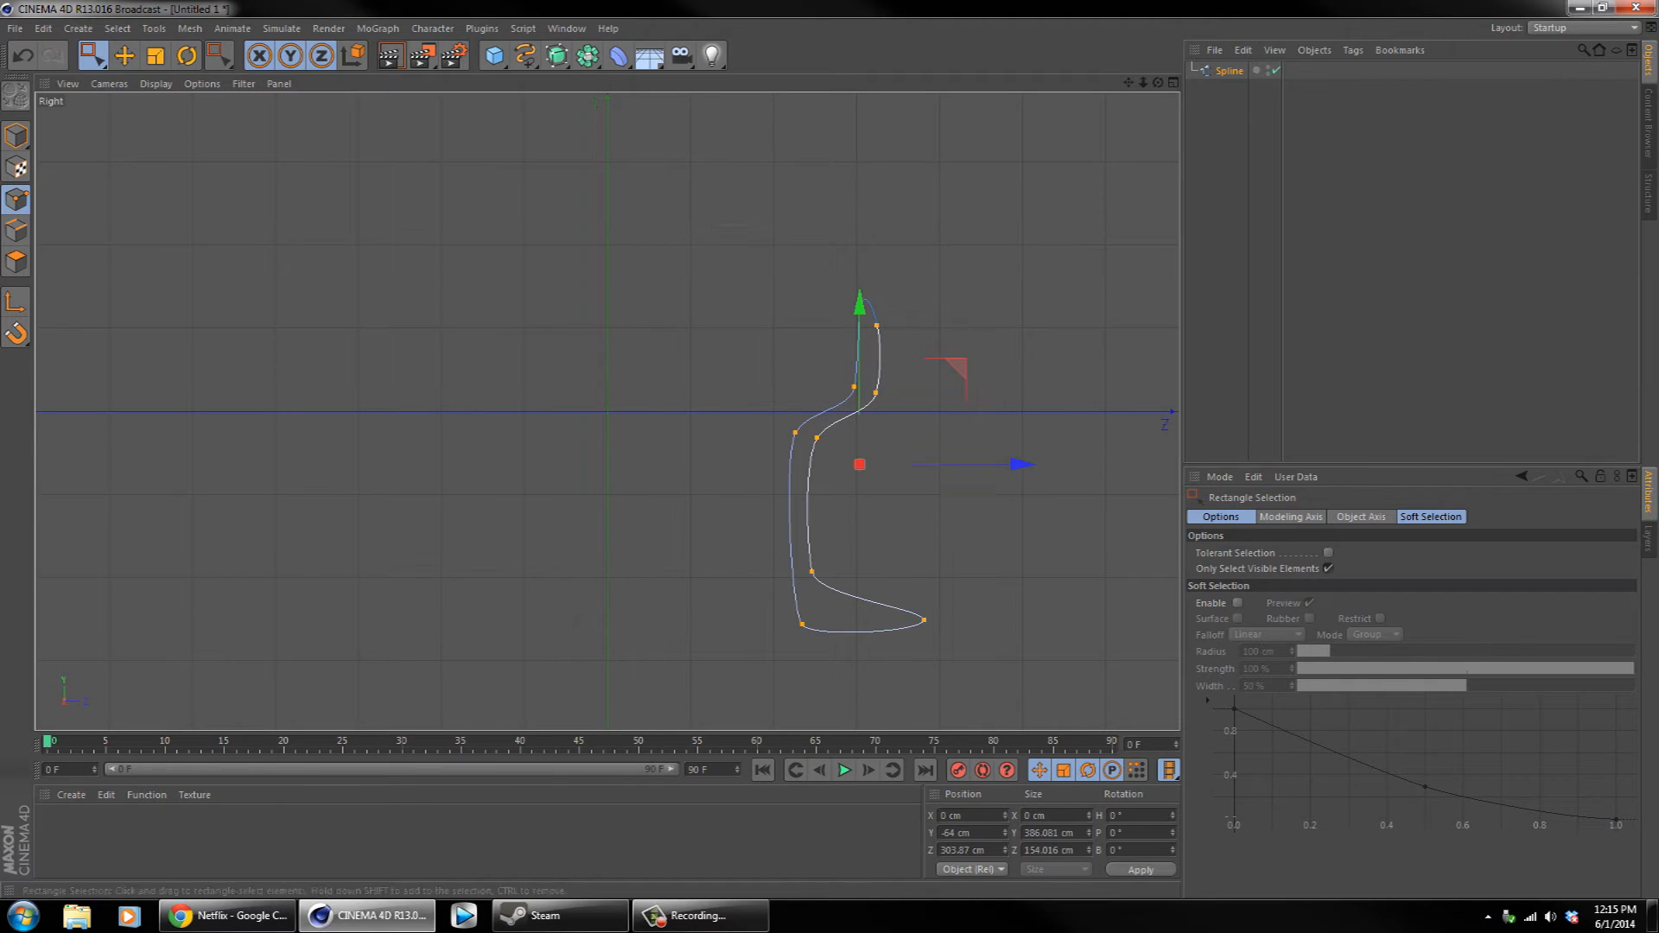
drag(1022, 465, 779, 465)
drag(757, 604, 728, 634)
drag(739, 460, 740, 464)
drag(637, 608, 605, 639)
drag(617, 471, 617, 461)
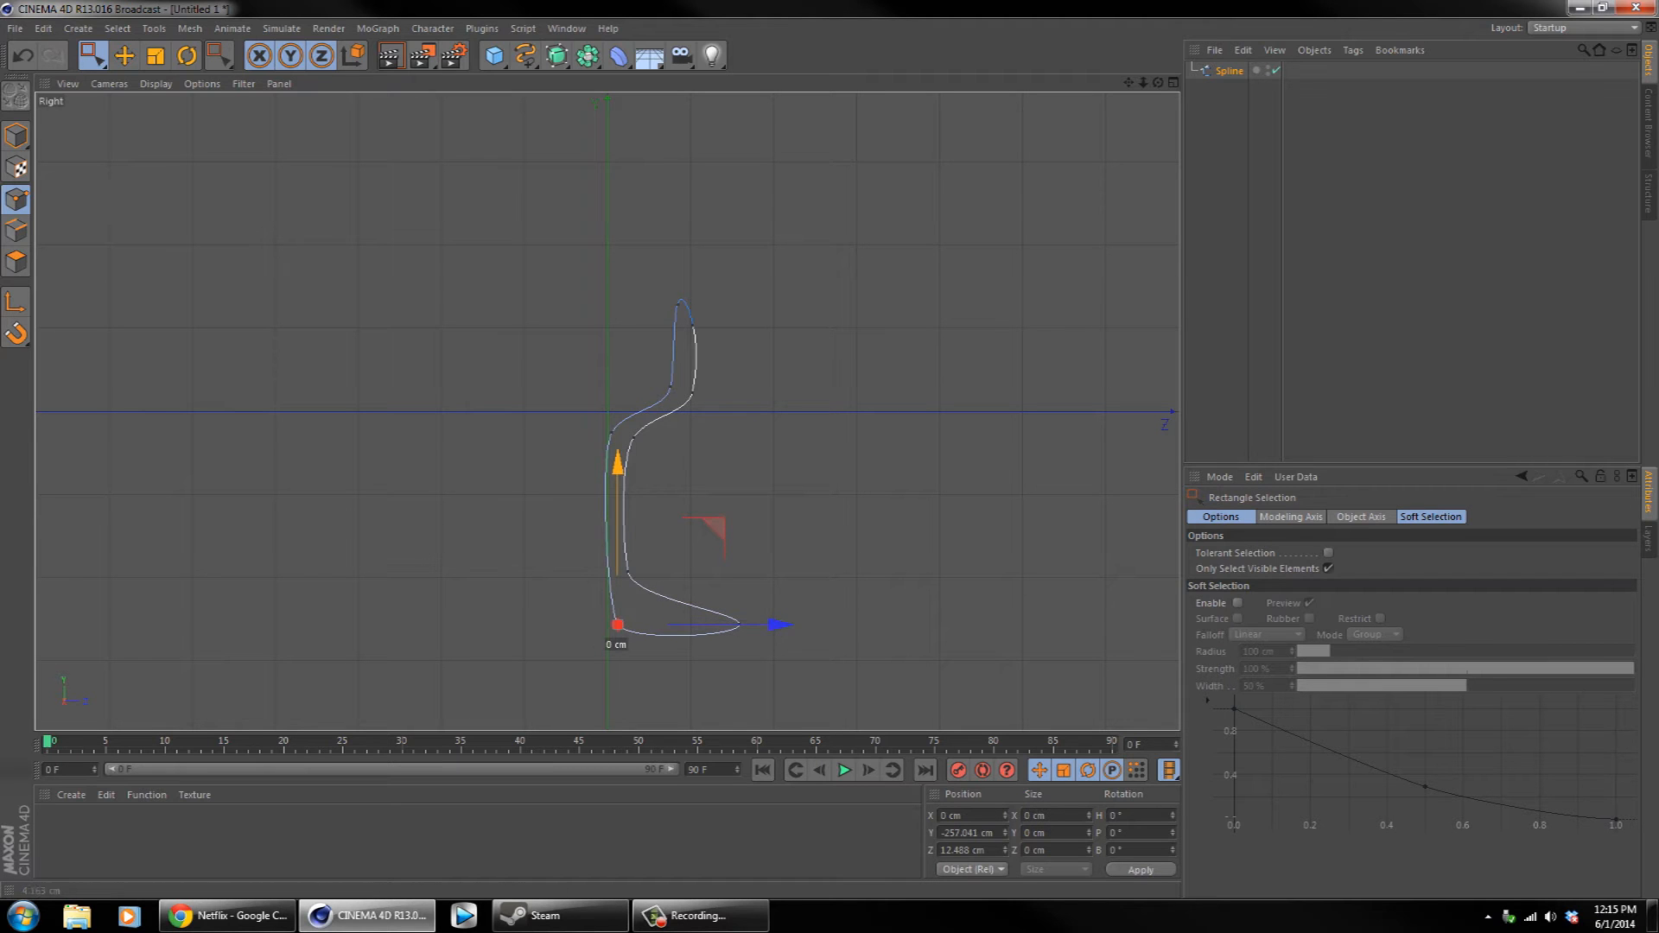
- Thin the foot by lowering the point where the stem meets it to about Y -232 cm and lowering the outer tip slightly
click(628, 572)
drag(628, 413, 628, 445)
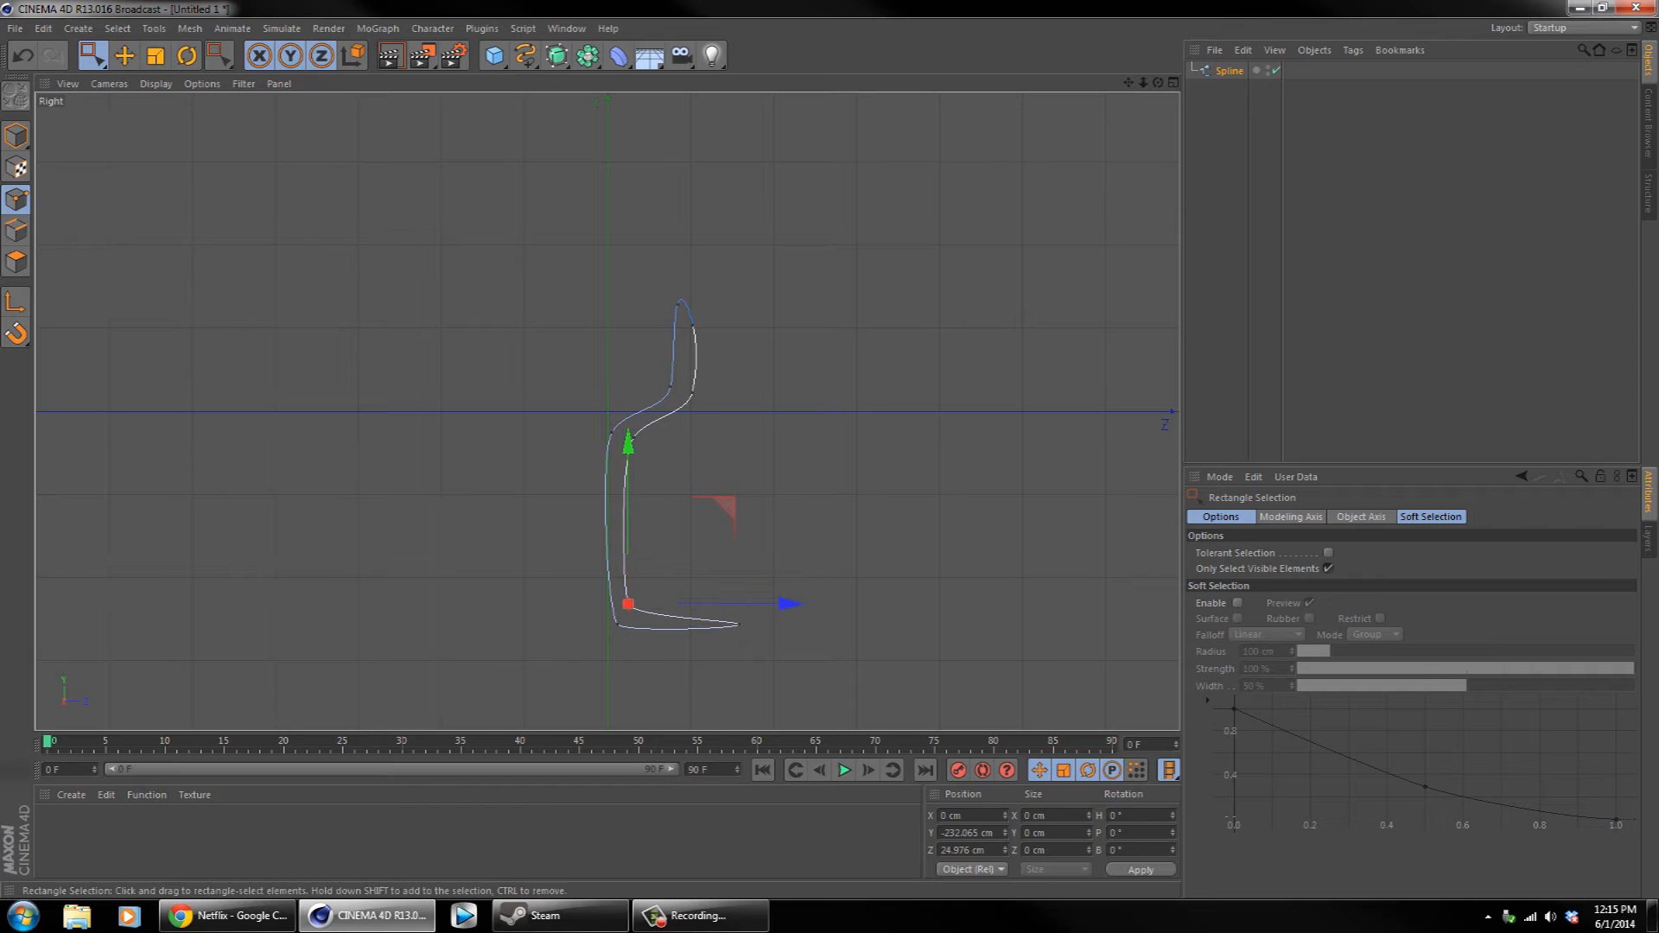
click(739, 624)
drag(739, 467, 739, 474)
- Shorten the stem by lowering the shoulder and bowl points, and shift the two inner bowl points outward to thin the wall
drag(590, 406, 646, 462)
drag(622, 328, 622, 364)
drag(743, 267, 628, 413)
drag(682, 344, 682, 377)
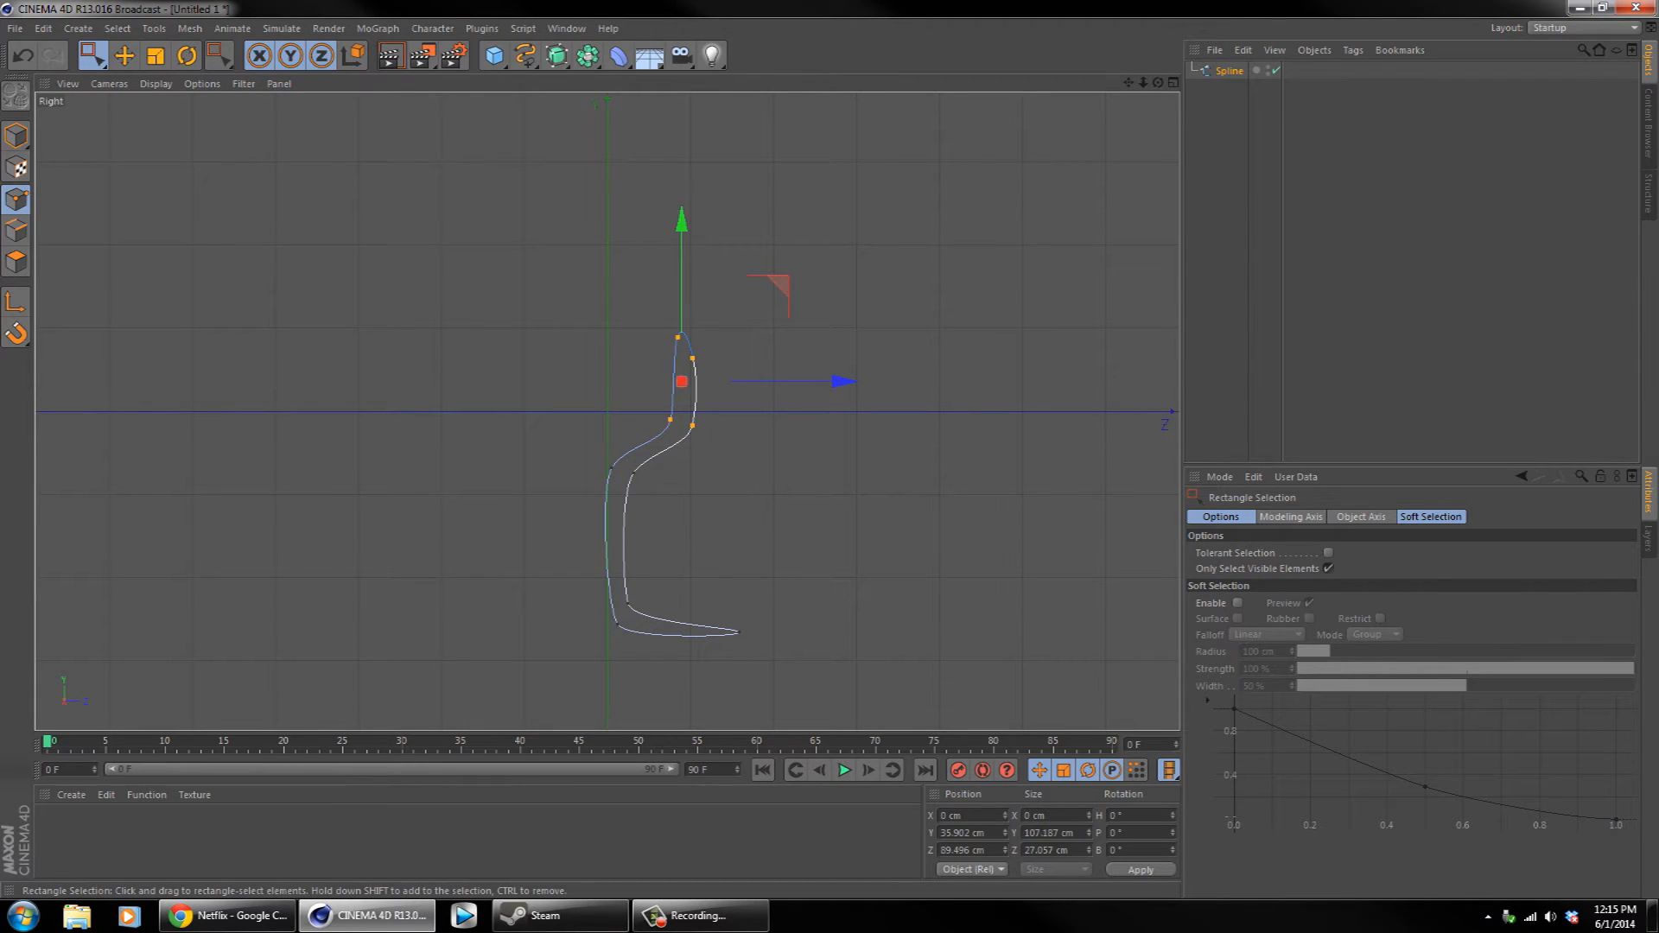
drag(650, 311, 684, 436)
drag(786, 377, 793, 378)
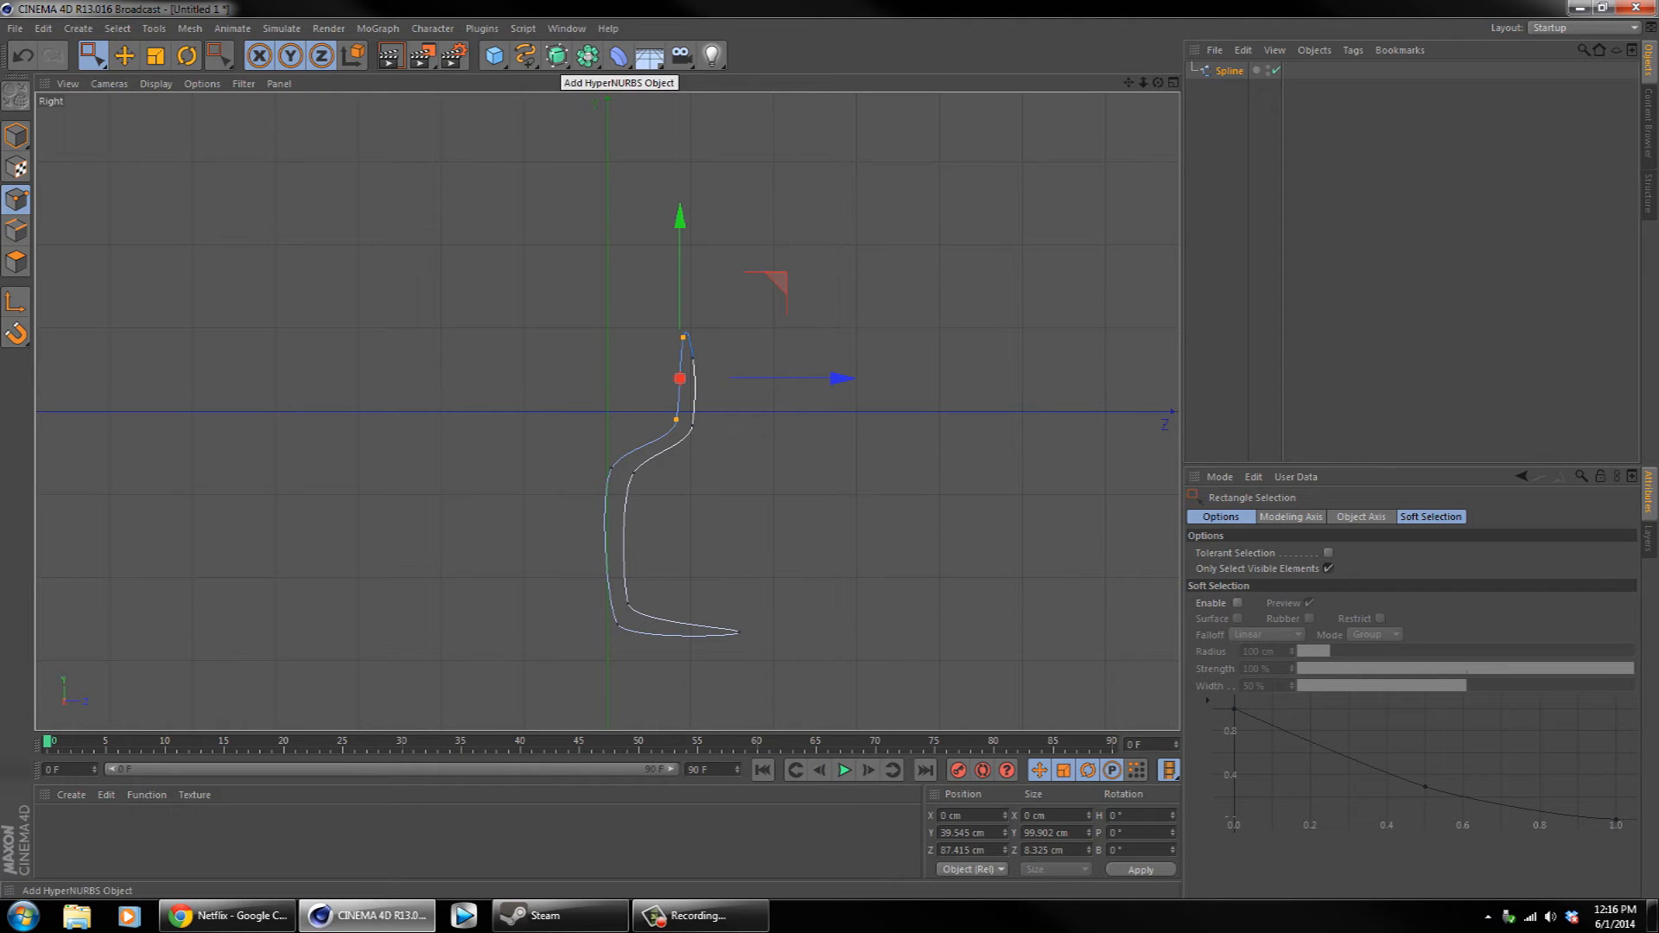
- Add a Lathe NURBS object and nest the profile spline under it to generate the goblet
click(556, 55)
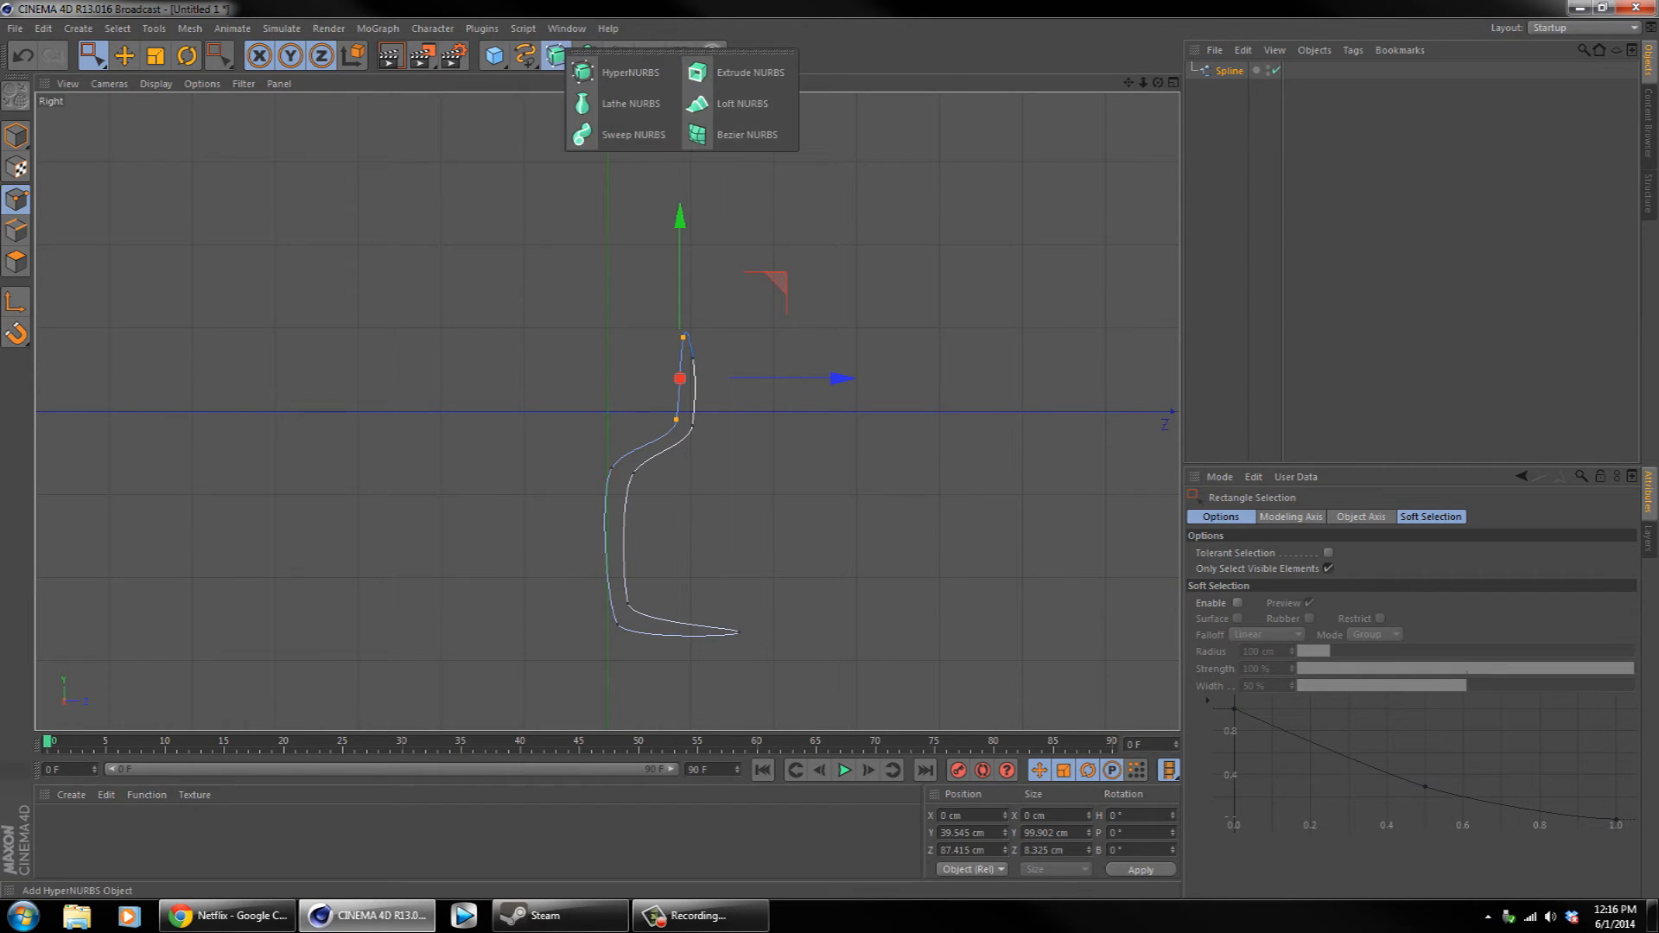
click(627, 103)
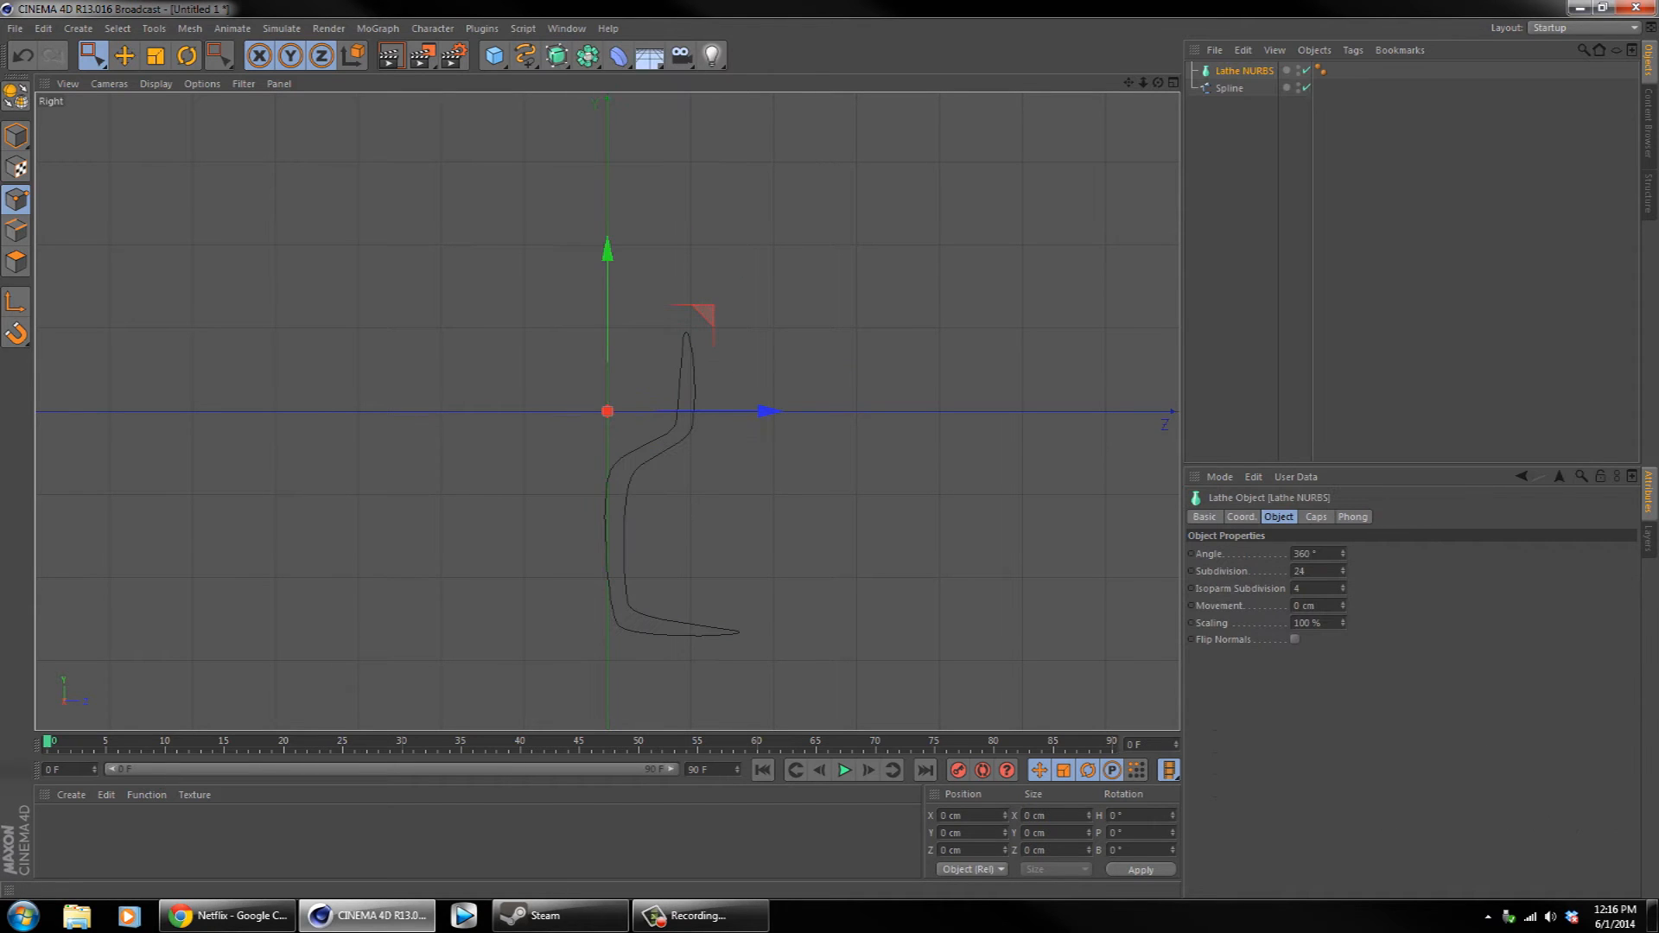
click(1228, 88)
drag(1229, 89, 1242, 71)
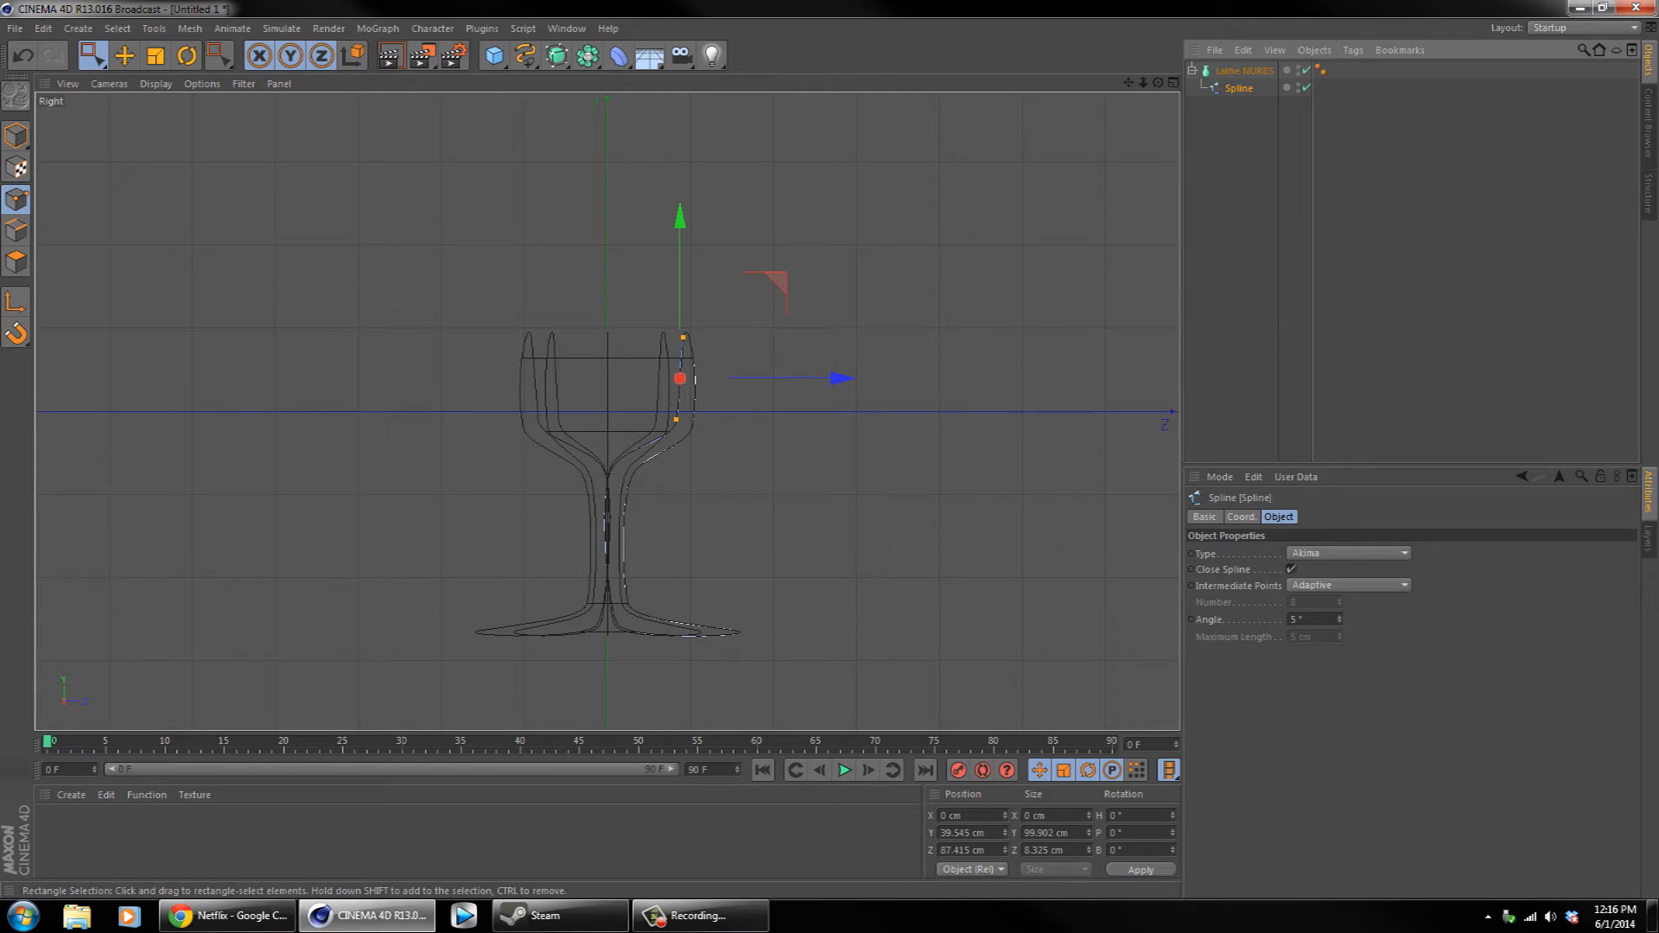
key(F5)
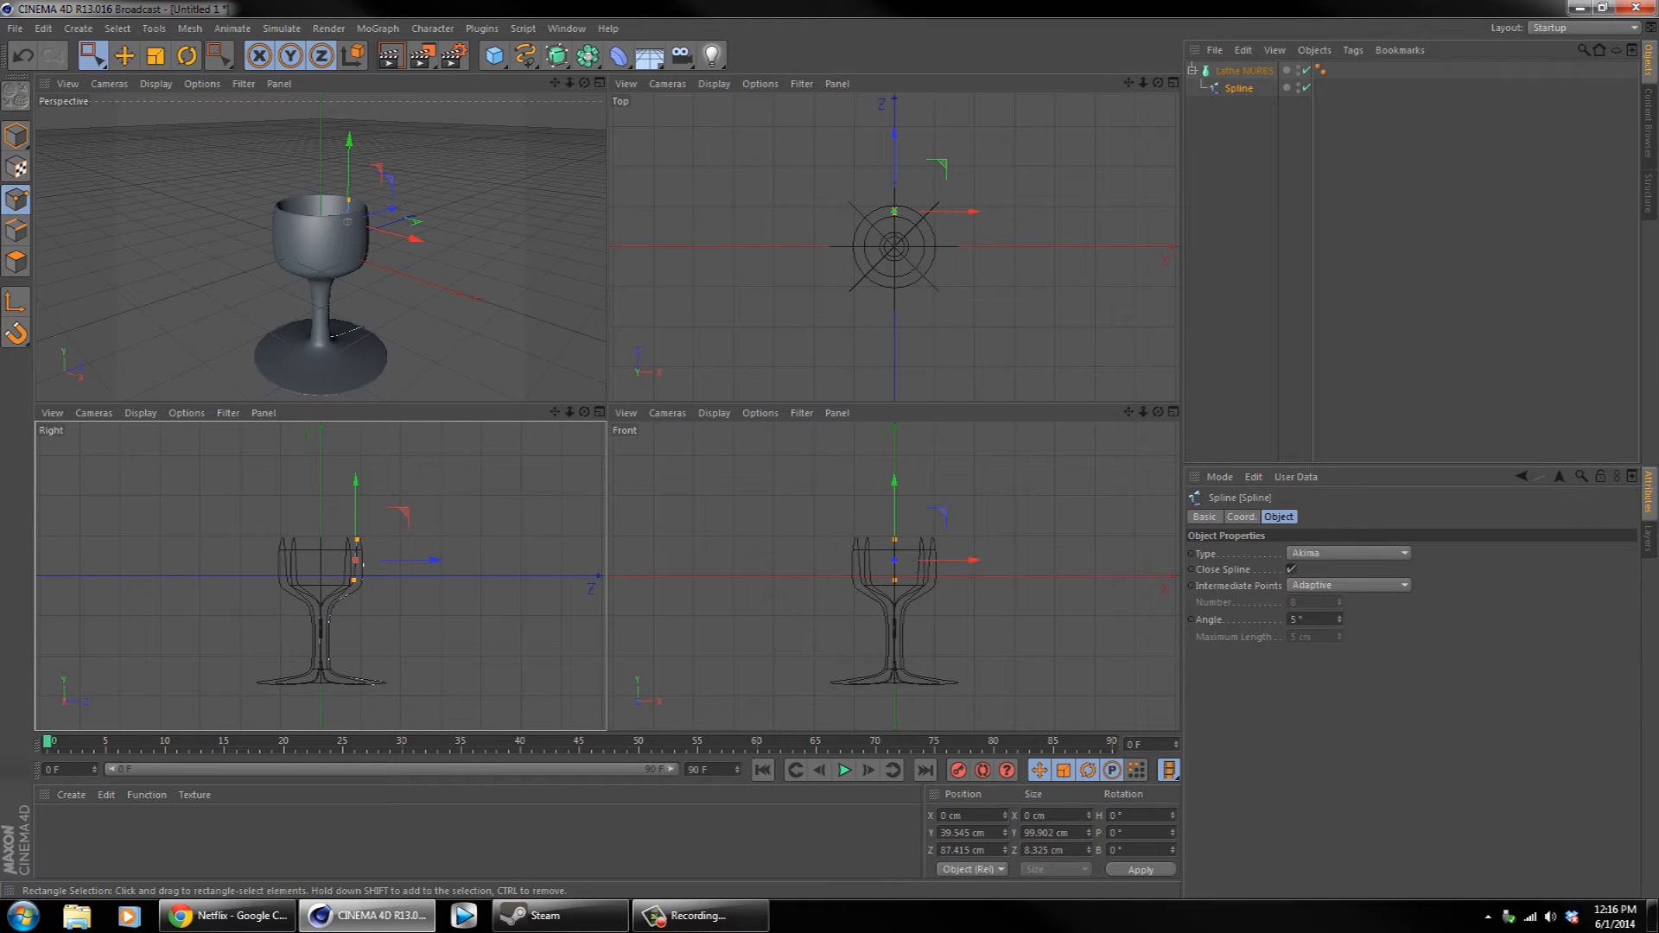
key(F1)
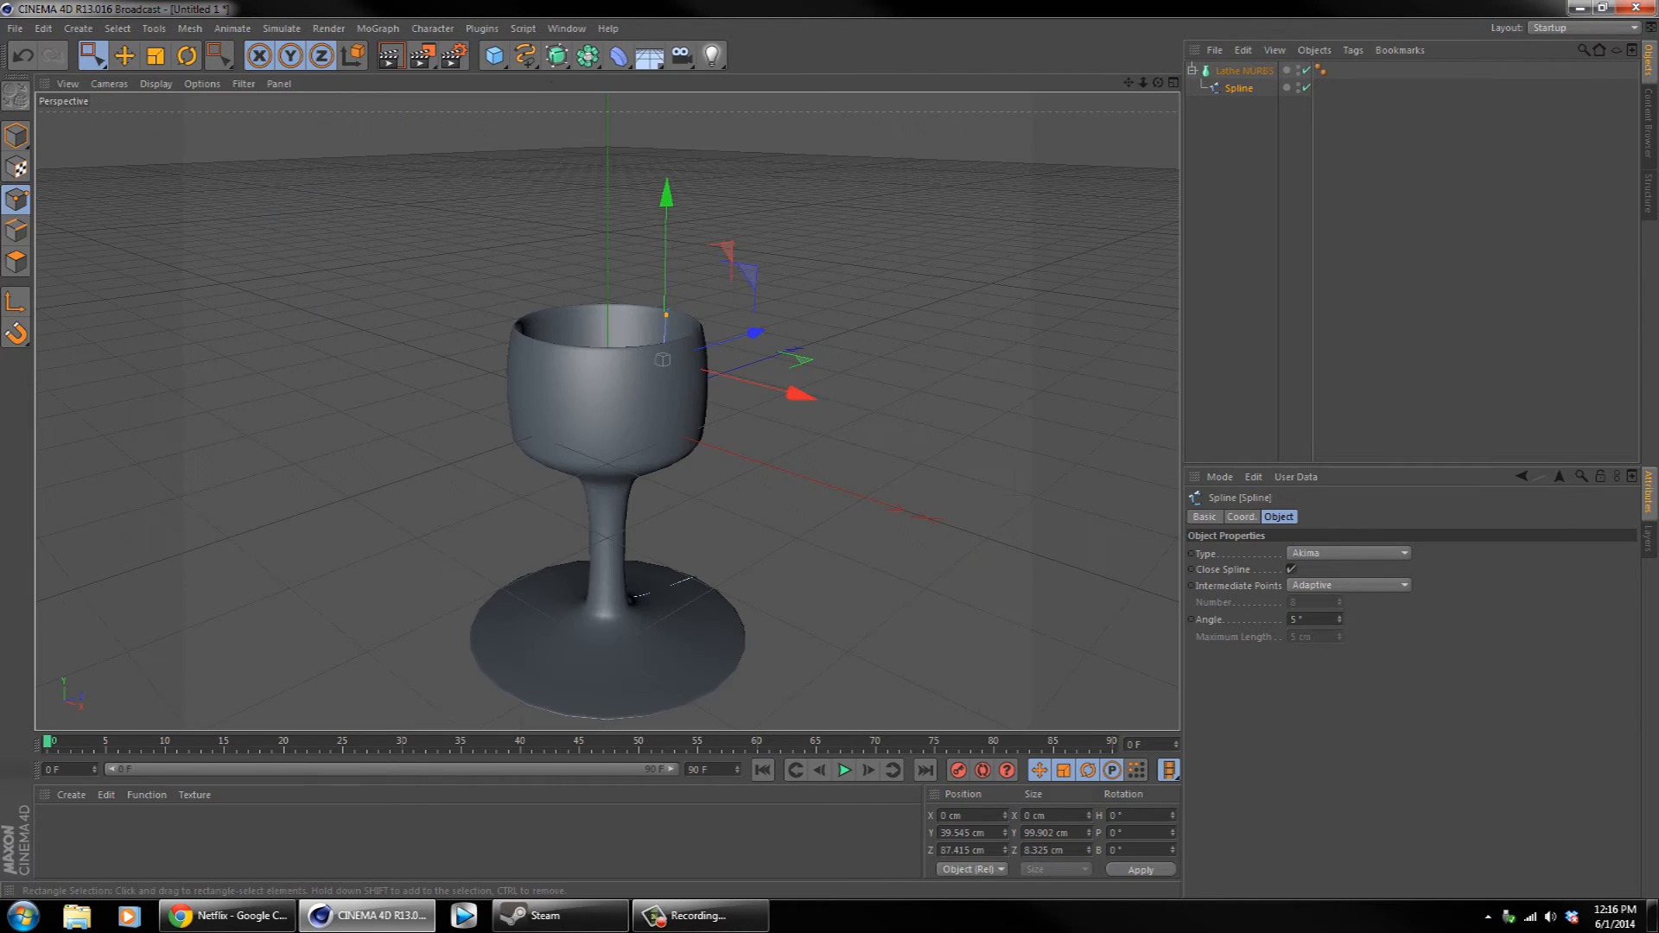
alt+drag(662, 359, 722, 441)
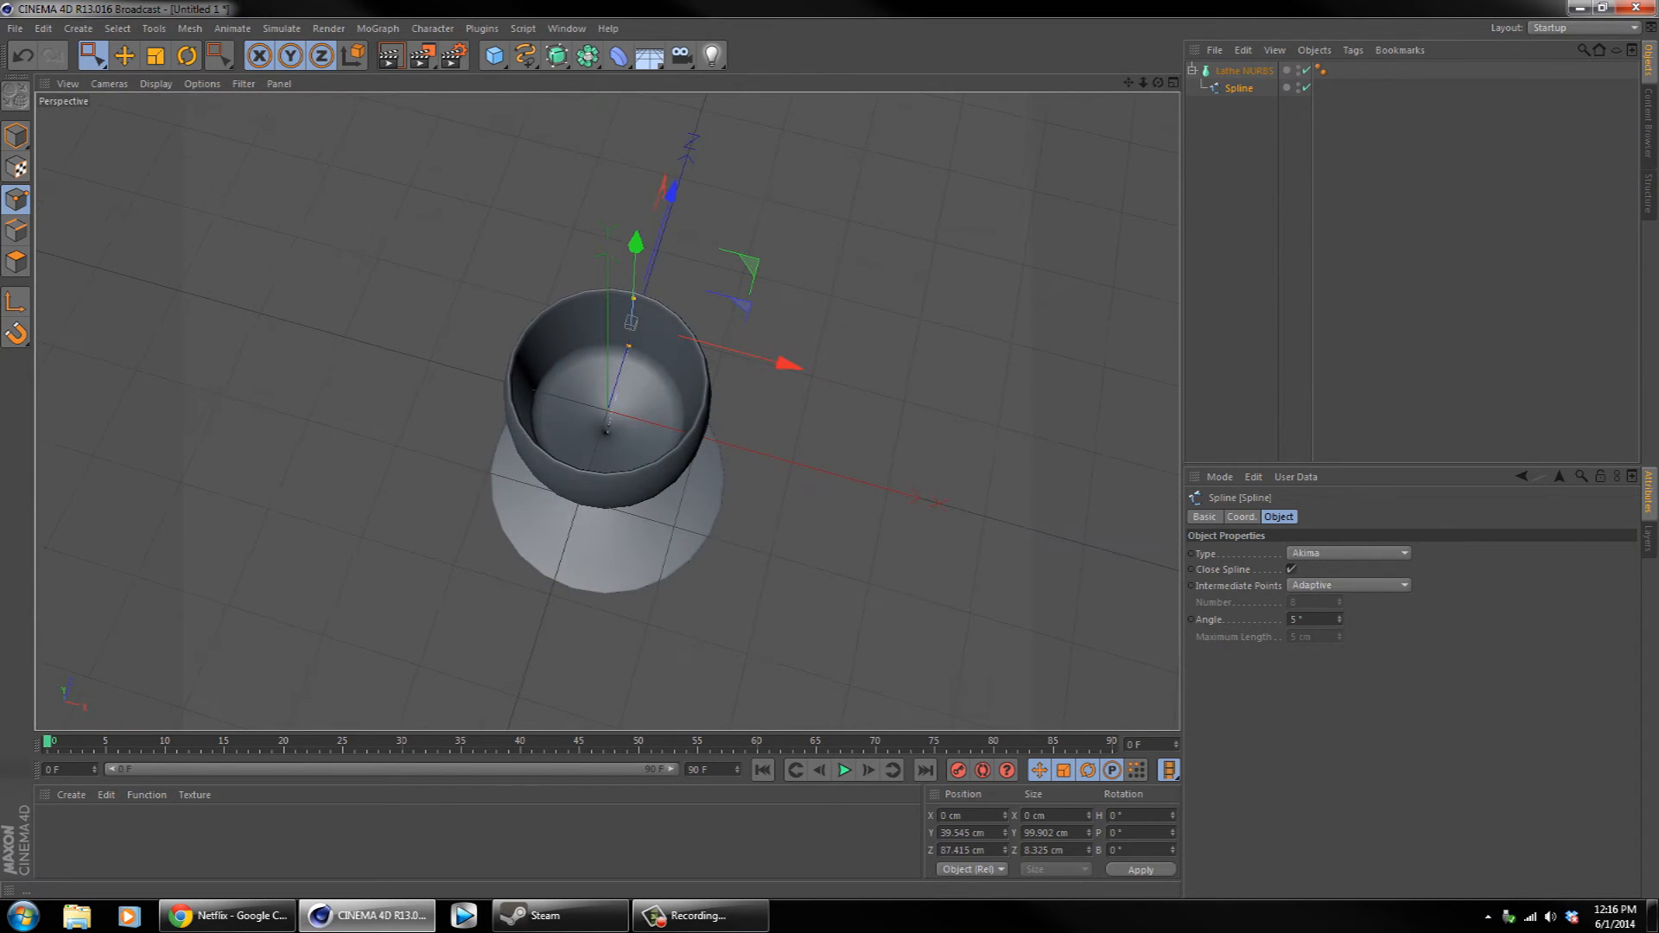
- Narrow the foot in the Right view by moving its outer tip inward, and lower the two stem-base points slightly
key(F5)
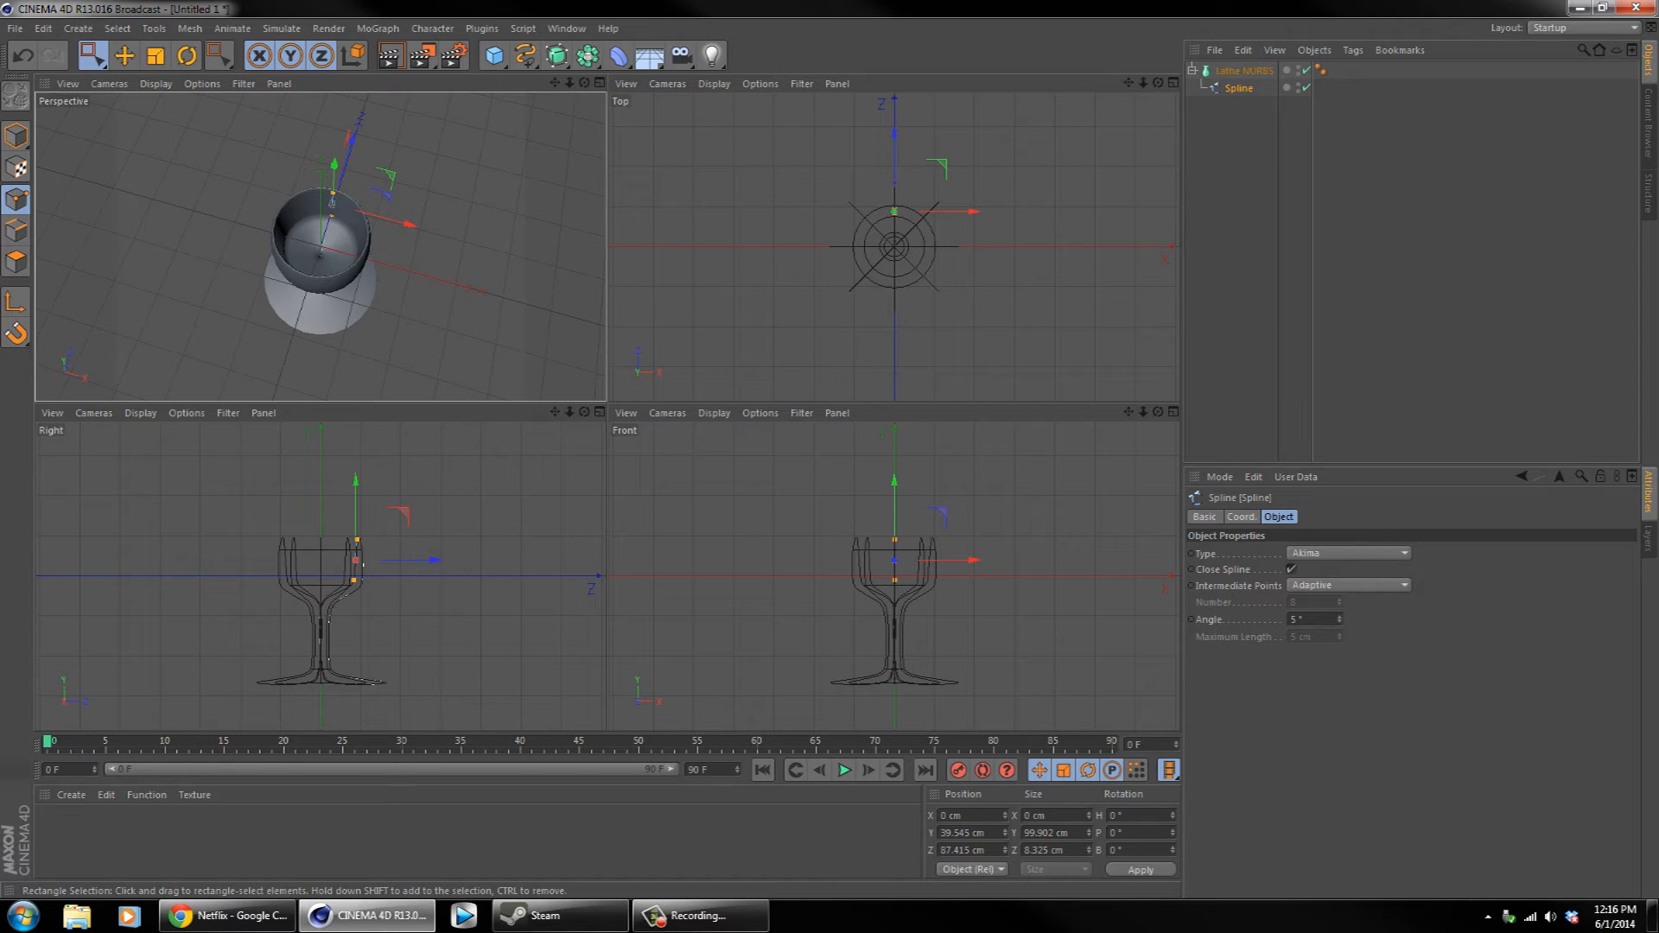
key(F3)
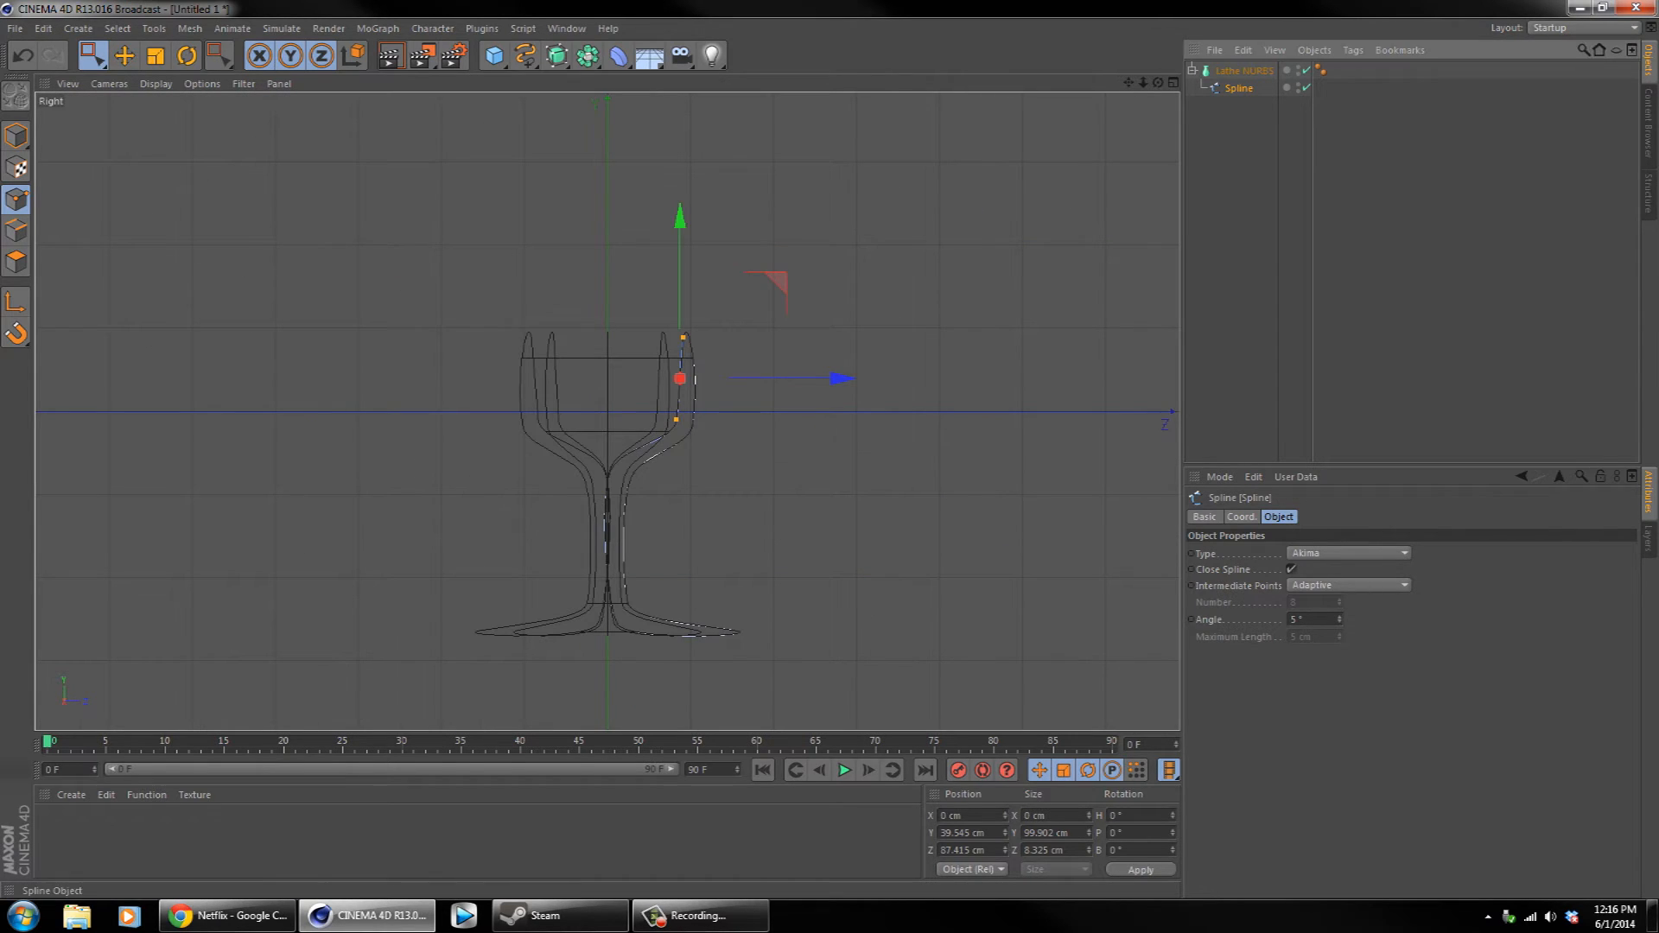
drag(677, 599, 698, 631)
click(622, 614)
drag(622, 454, 622, 458)
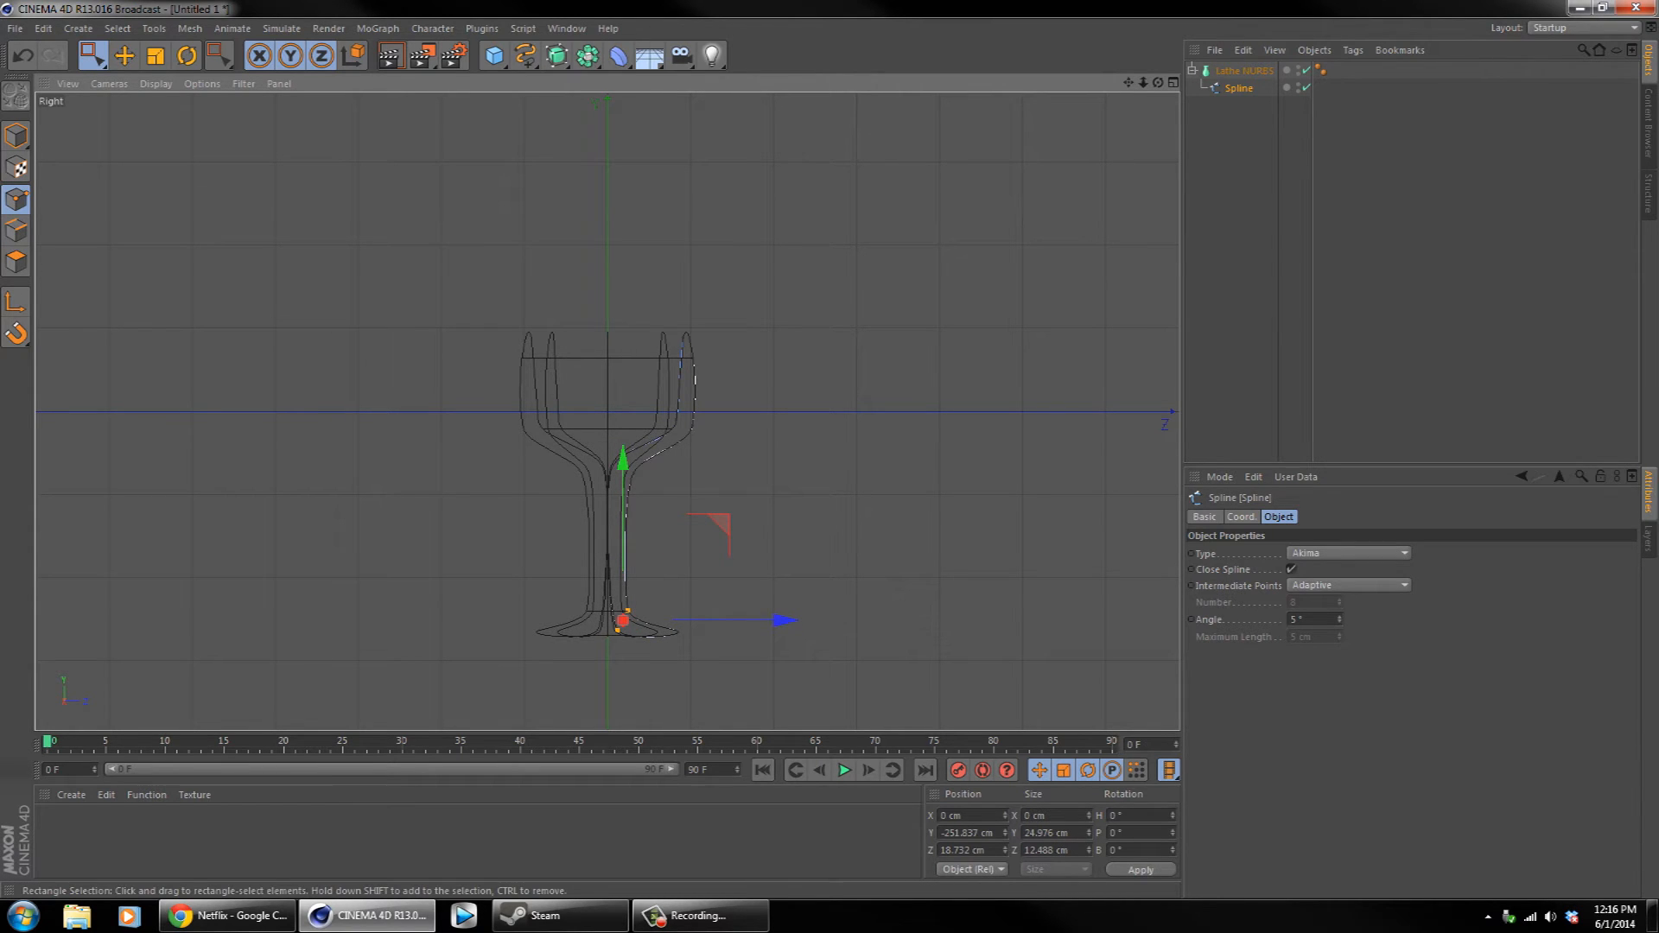
- Widen the foot in the Perspective view by moving the spline's outer foot point outward to about Z 96 cm
key(F5)
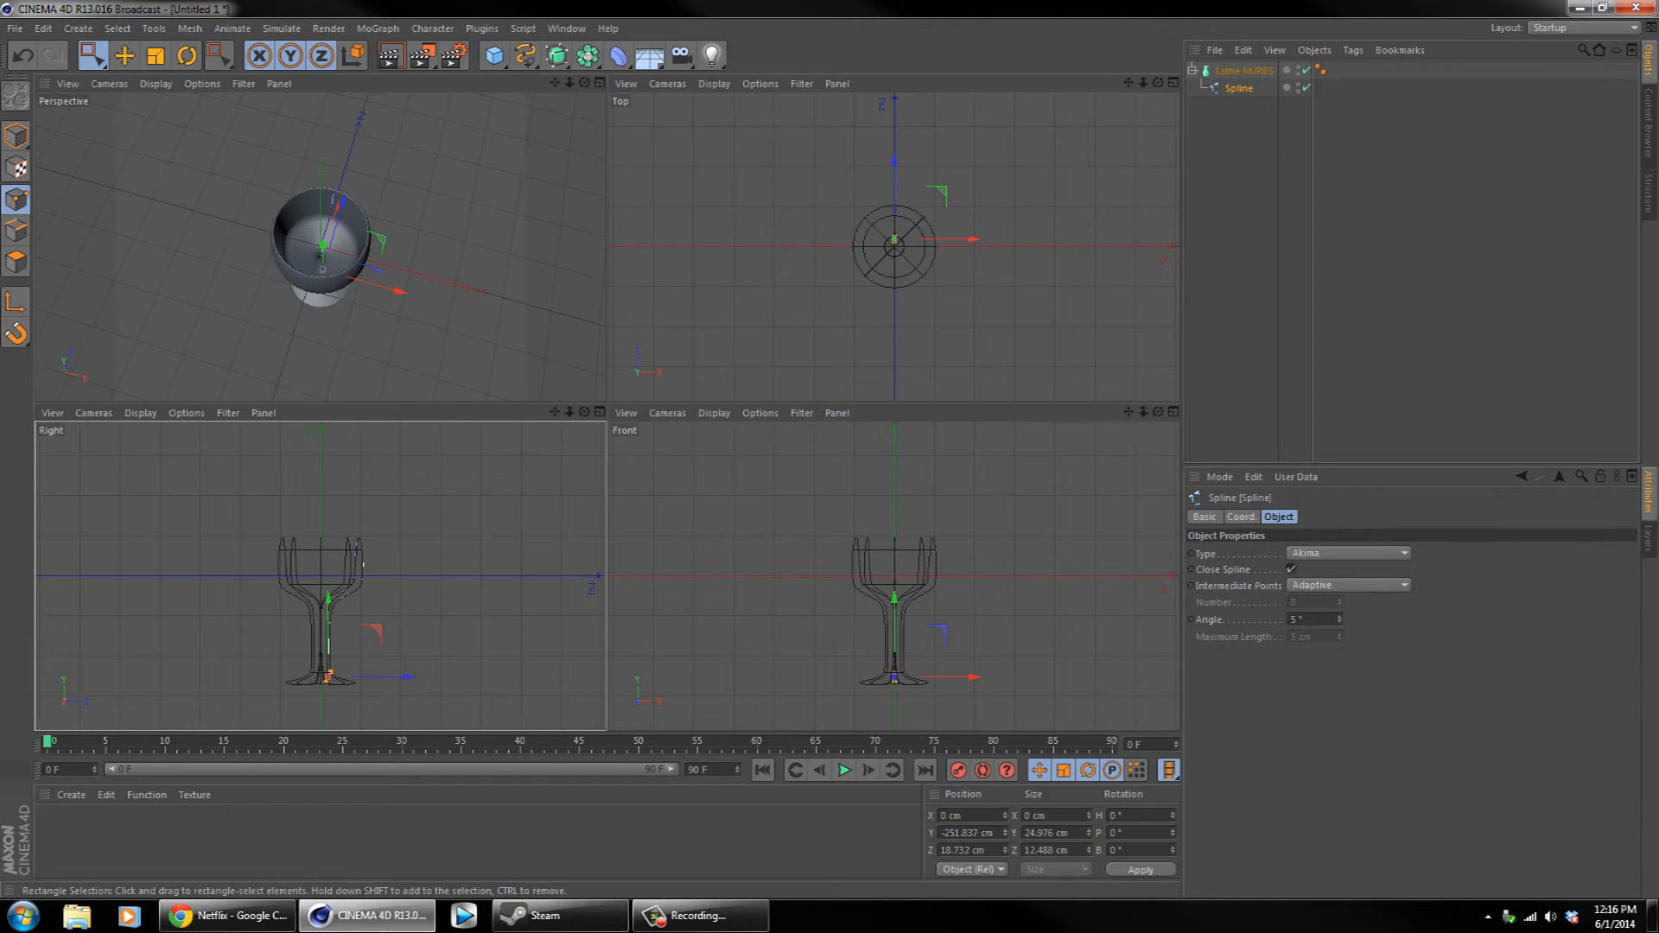
key(F1)
drag(1158, 82, 1164, 40)
drag(733, 633, 632, 730)
mouse_move(676, 639)
mouse_down()
mouse_move(742, 586)
mouse_move(624, 729)
mouse_up()
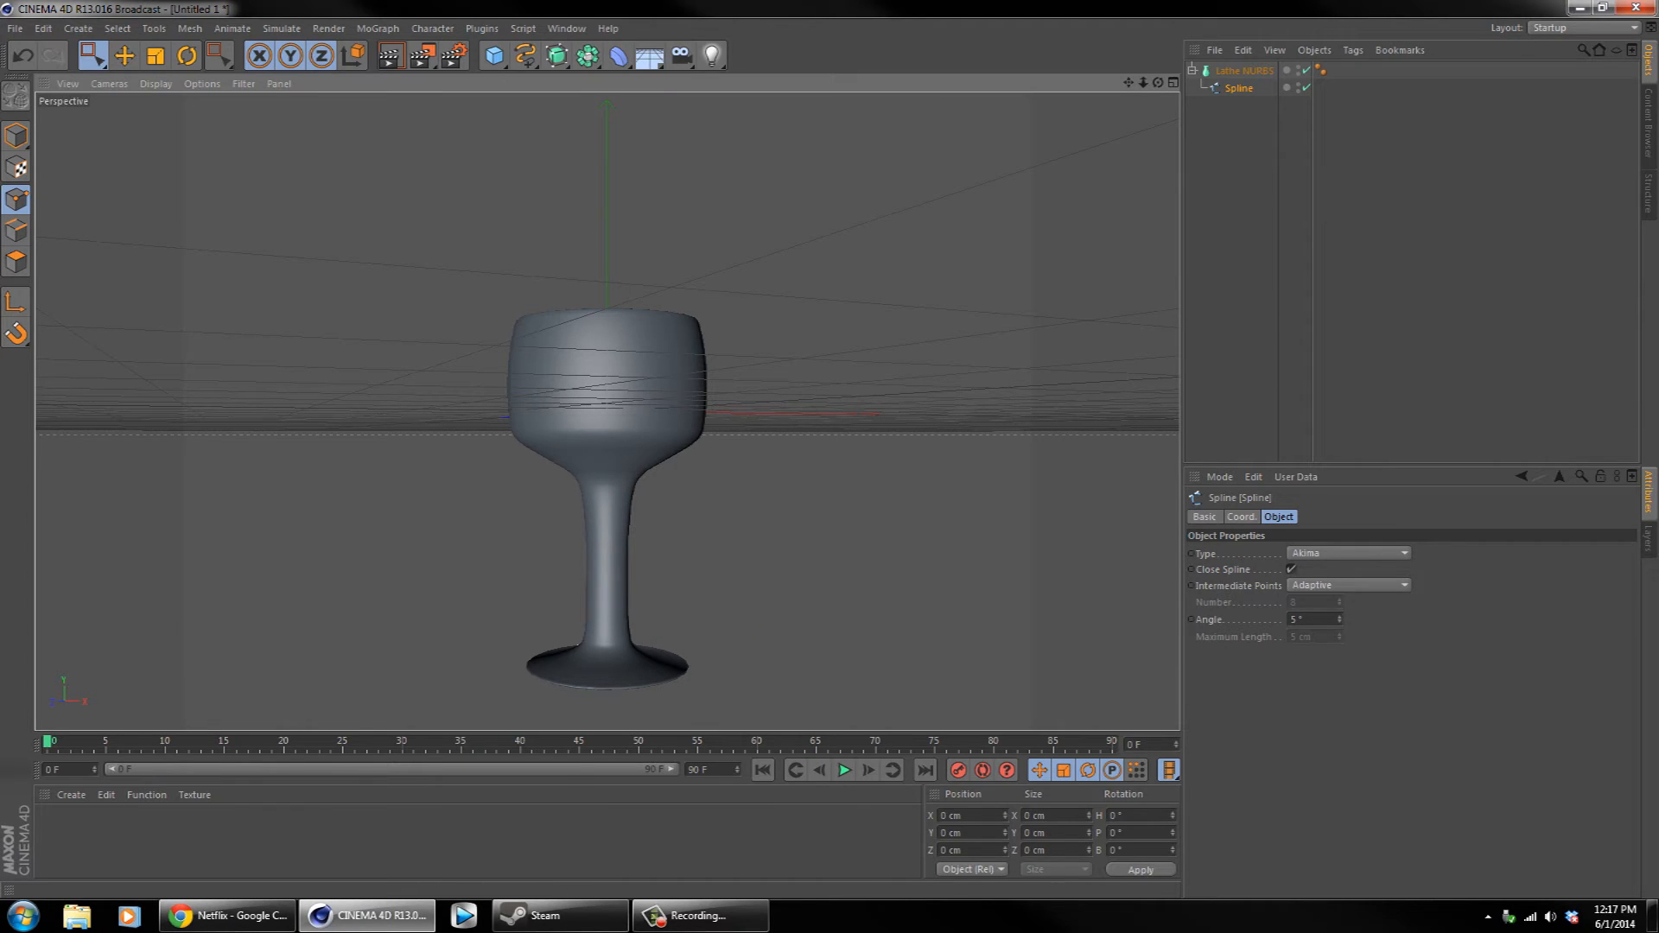
scroll(607, 412, down, 2)
drag(1157, 83, 898, 117)
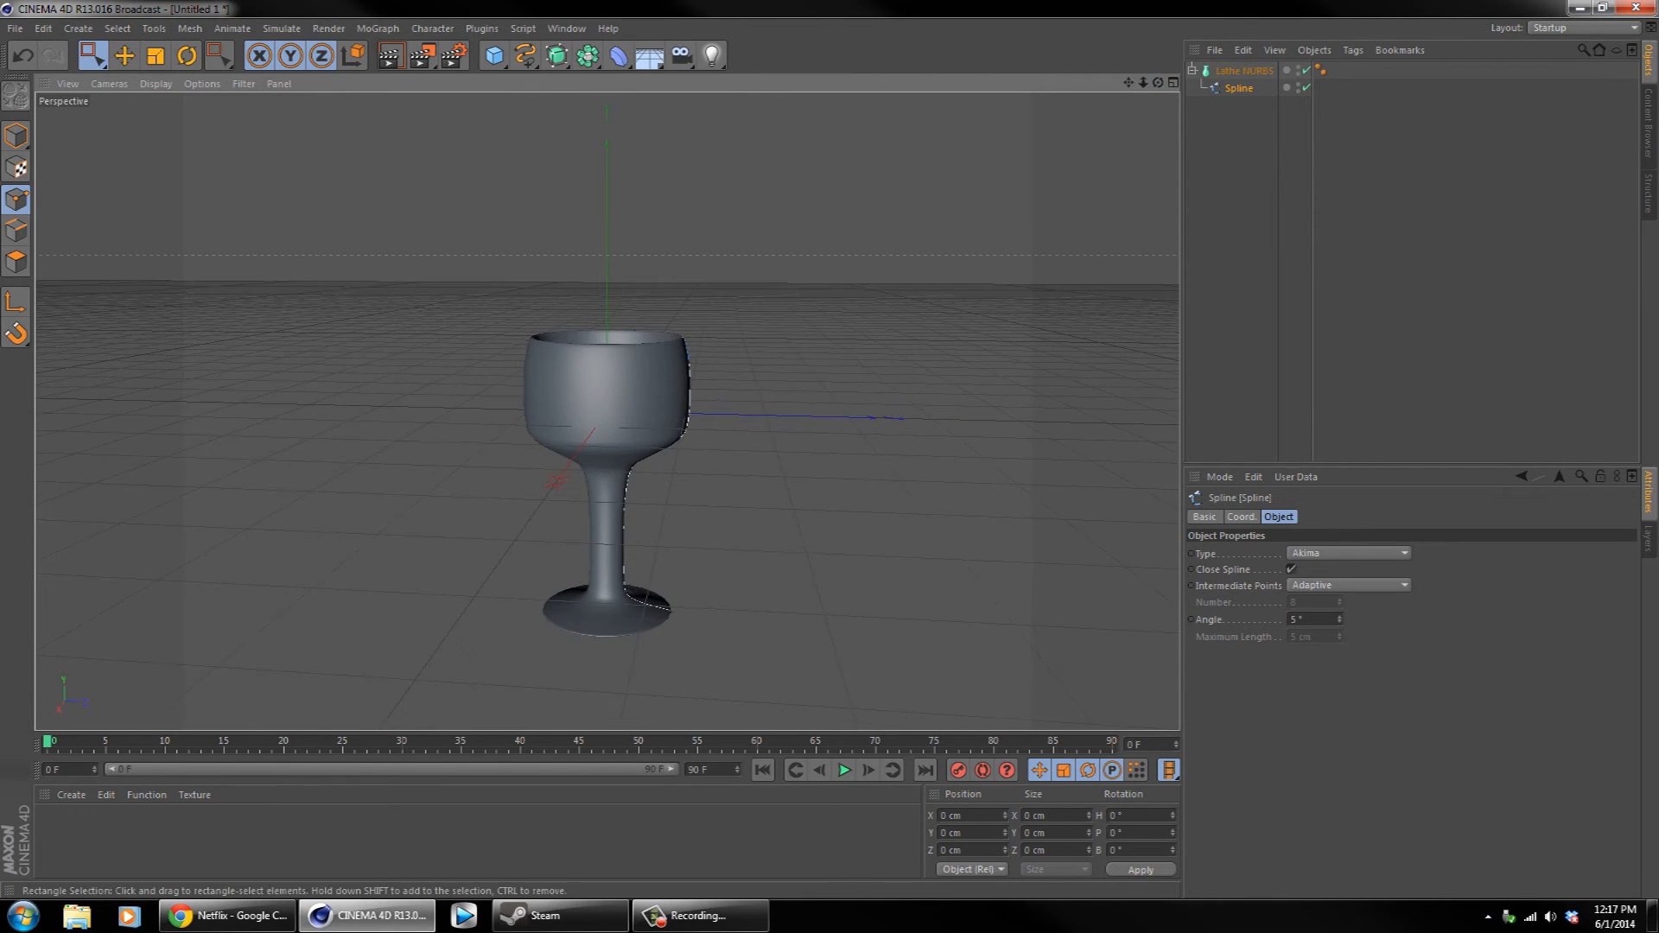
scroll(717, 416, up, 2)
drag(691, 610, 654, 667)
drag(825, 658, 836, 659)
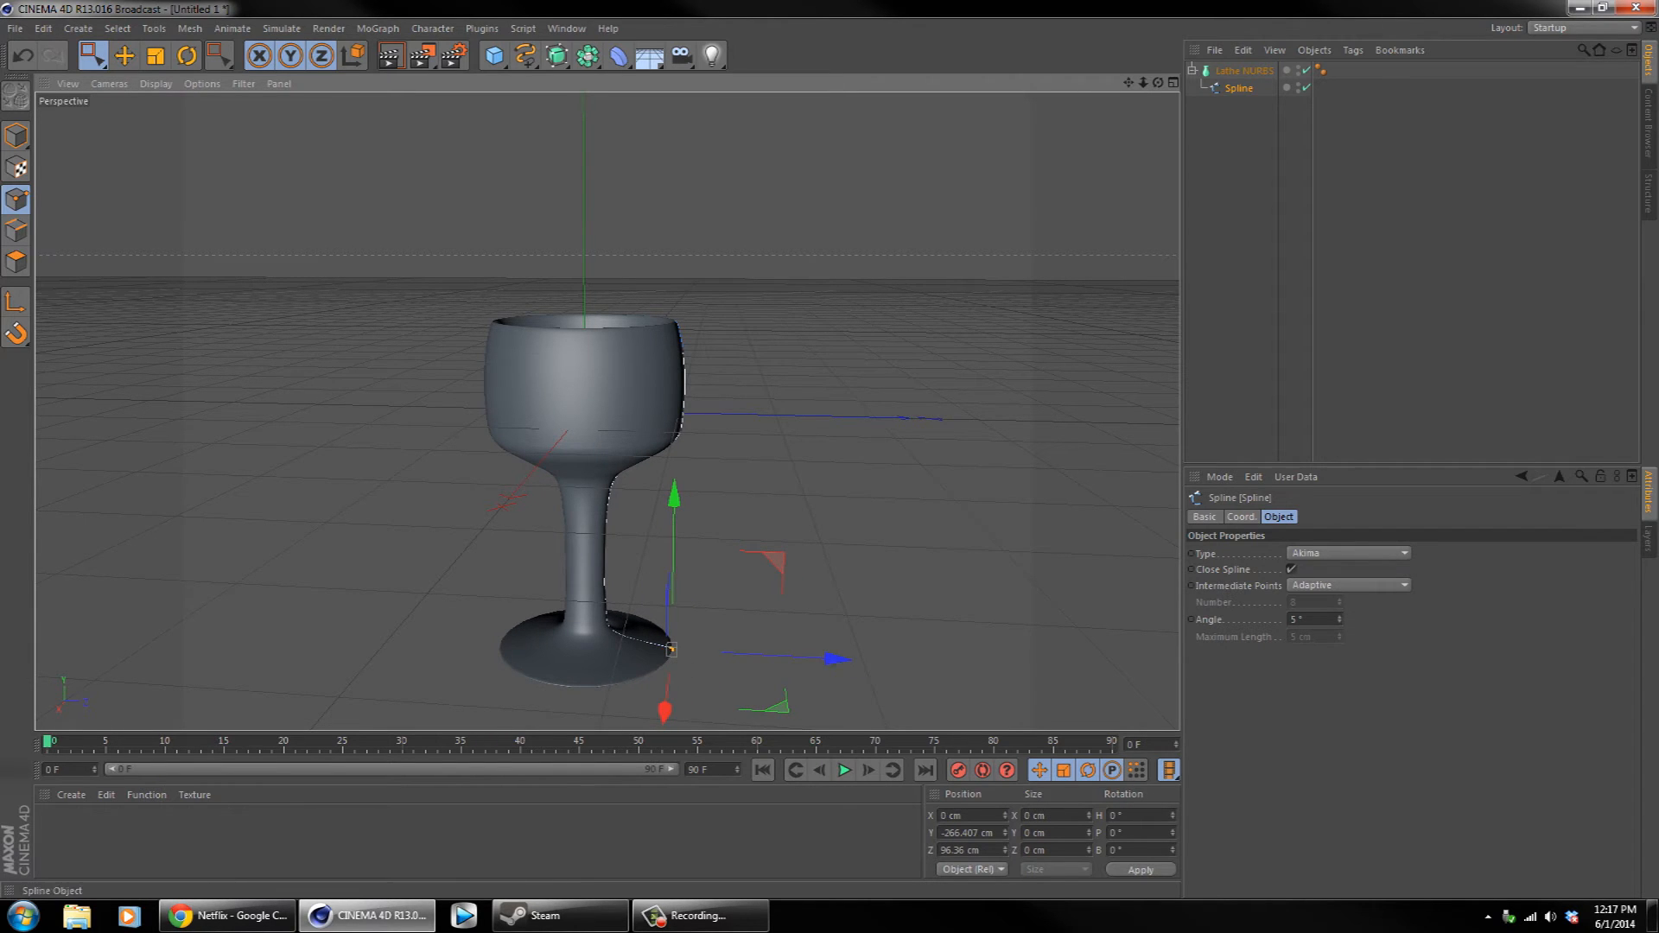
- Try moving the outer point where the stem meets the bowl about 11 cm toward the axis, and undo it
drag(1158, 83, 1163, 54)
alt+drag(606, 411, 693, 377)
drag(602, 413, 626, 443)
drag(773, 420, 763, 420)
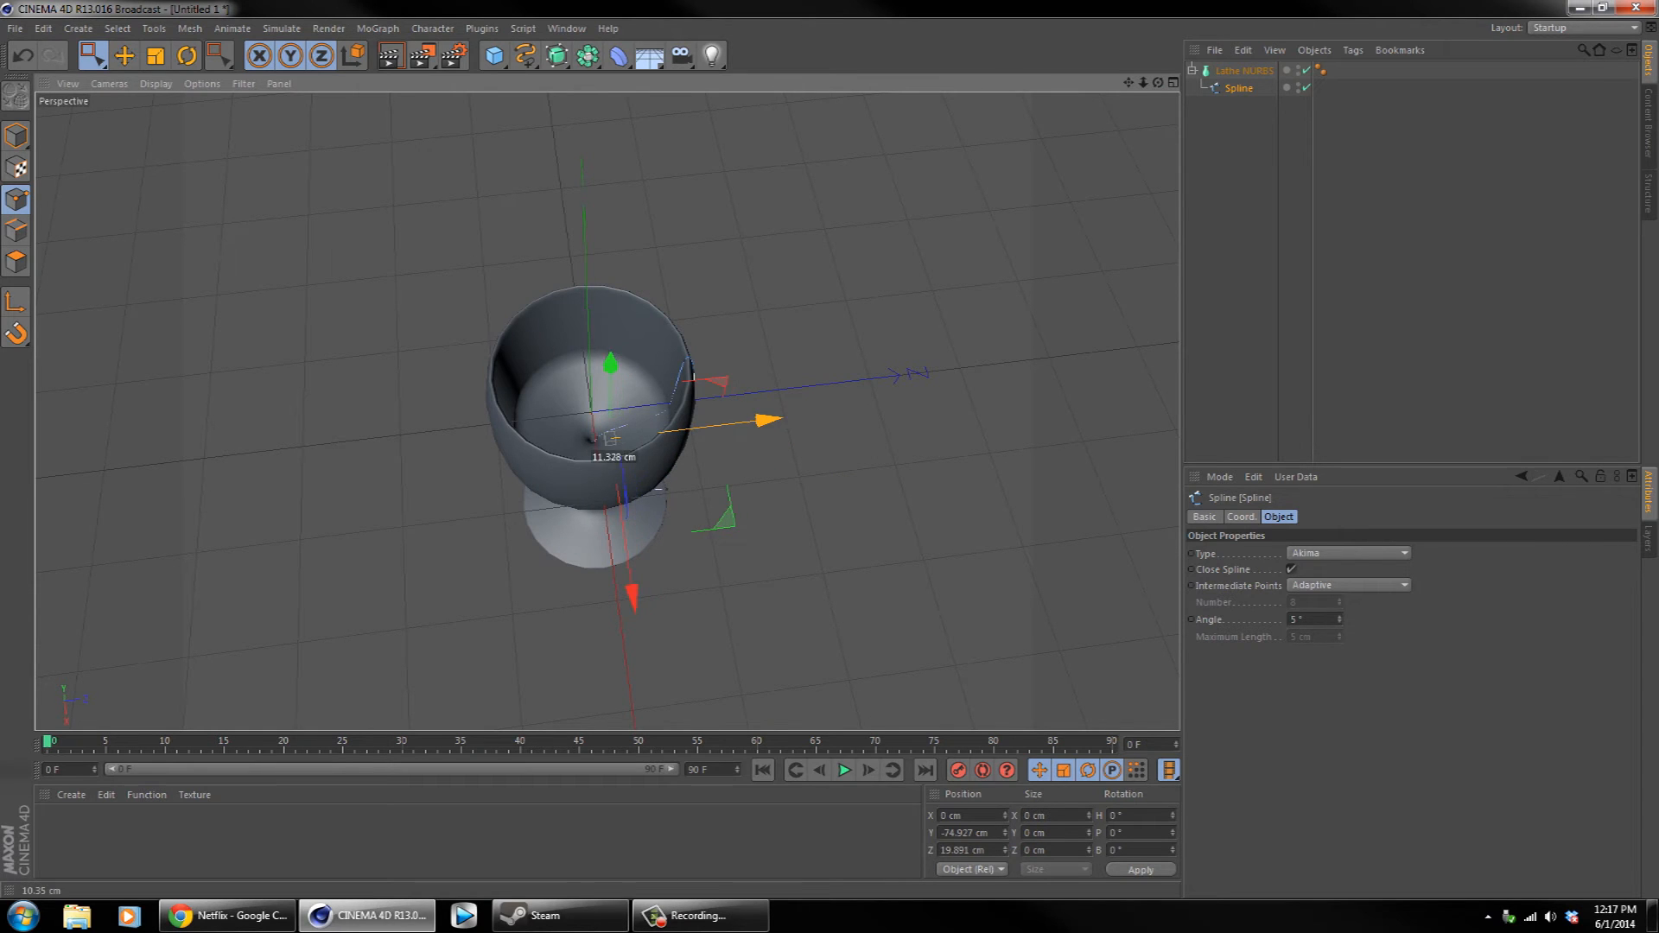
key(ctrl+z)
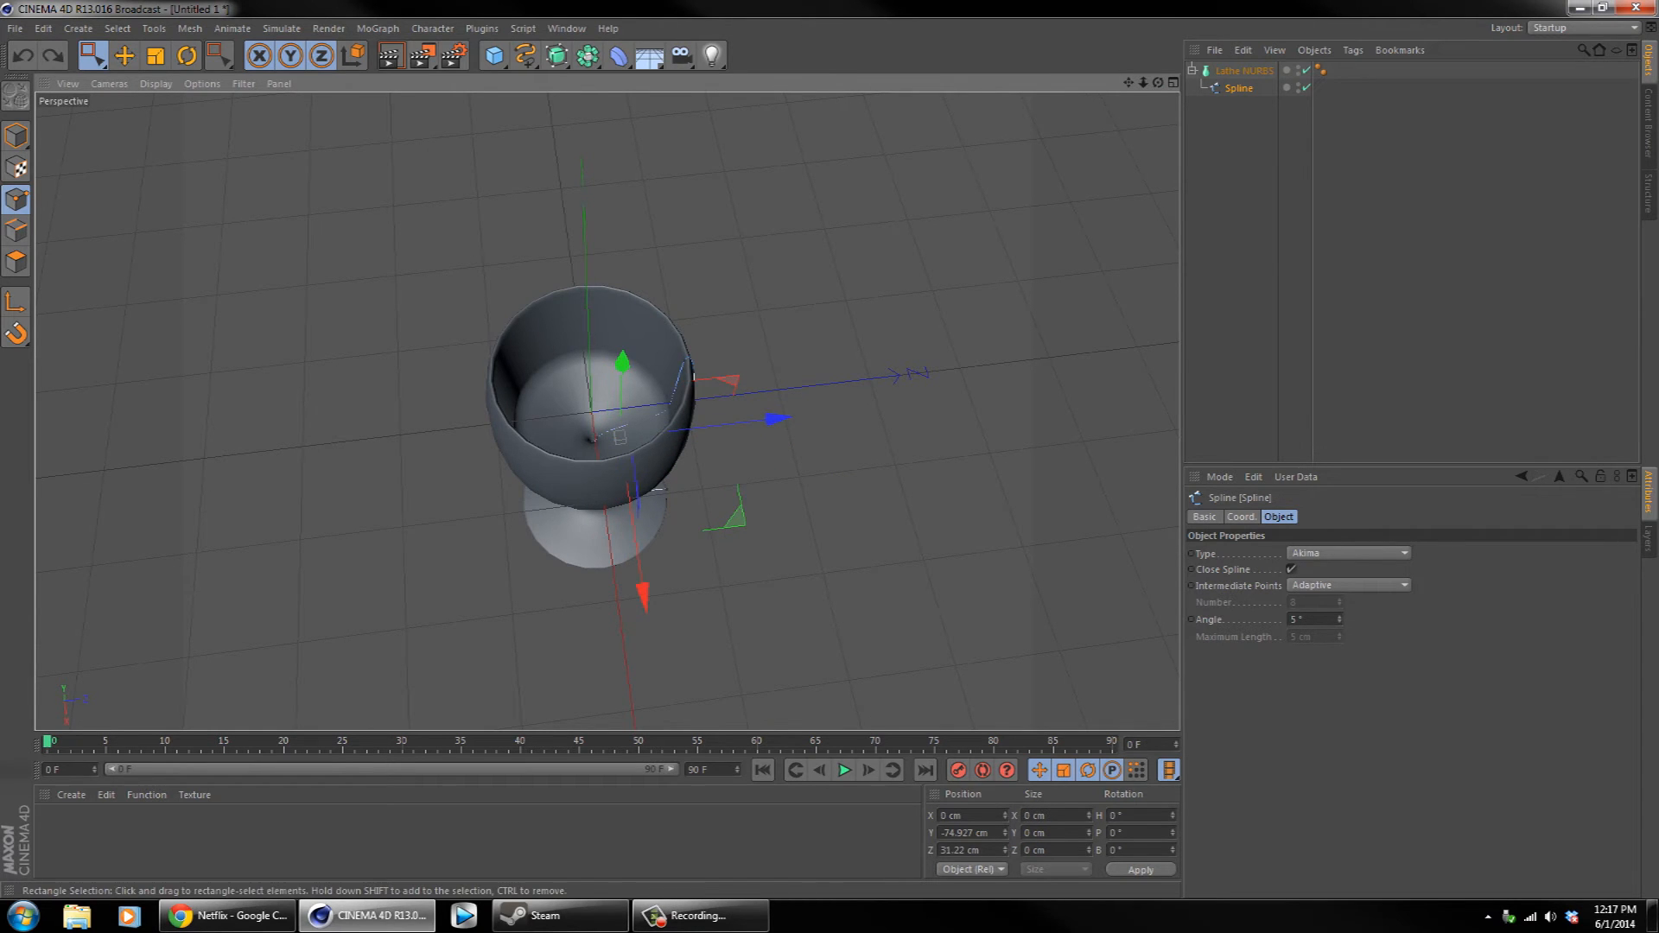
- Move the spline point at the bowl's inner bottom across the central axis to about Z -8 cm
drag(619, 436, 596, 438)
drag(756, 420, 745, 421)
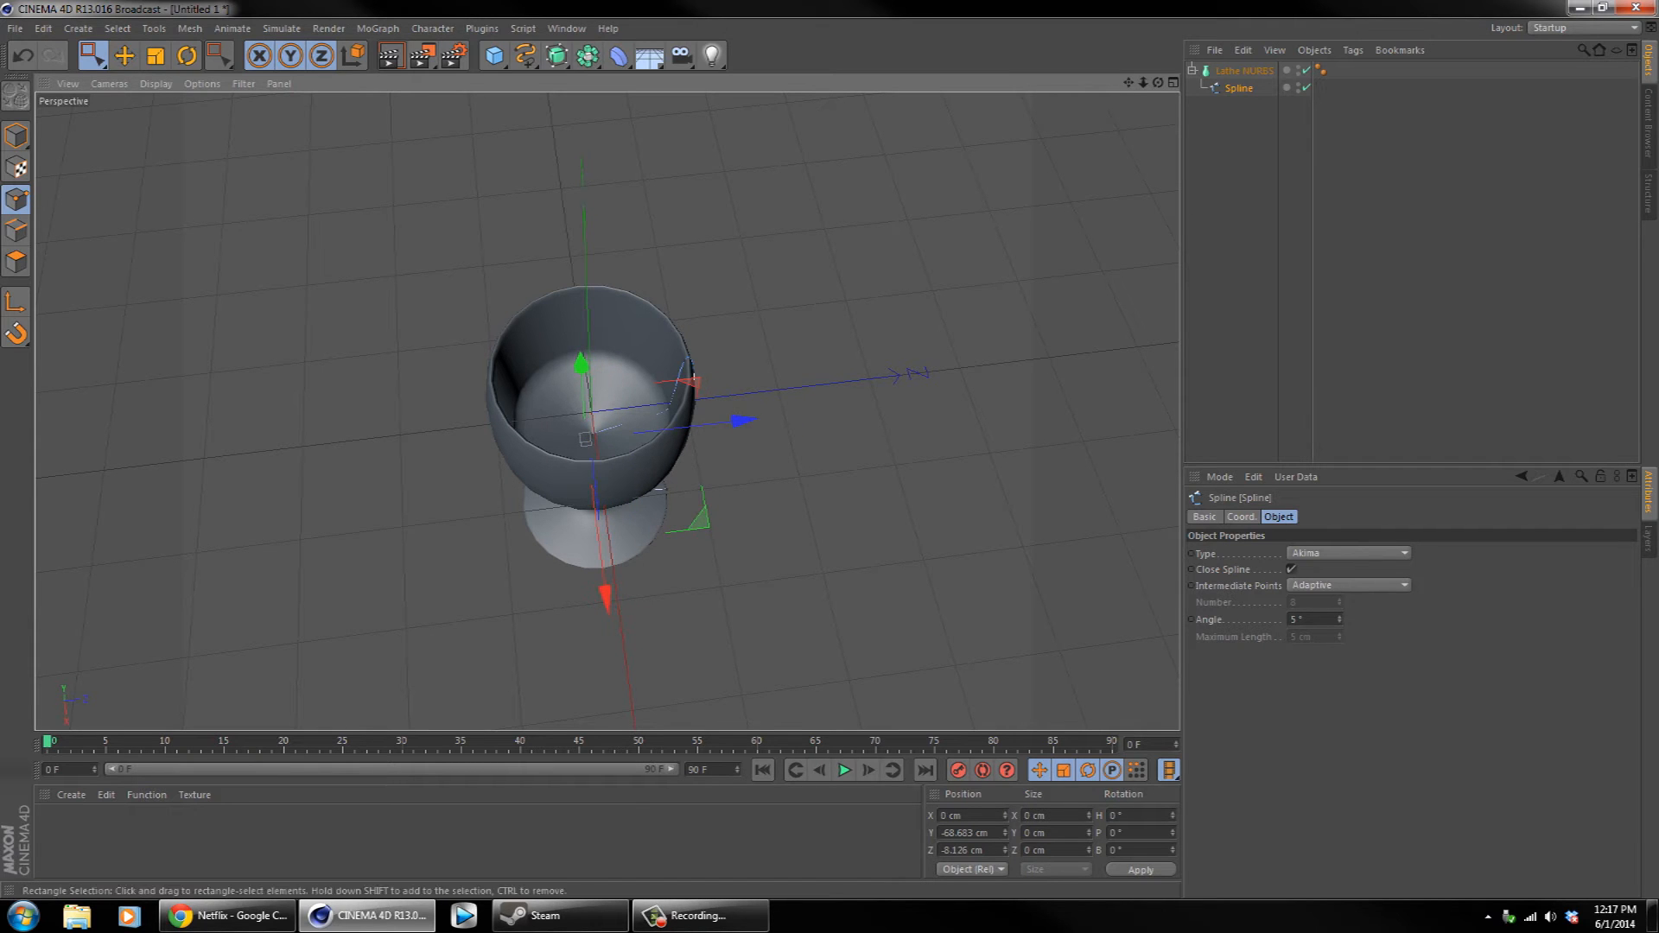
- Move the spline point at the centre of the foot's underside toward the axis to about Z -4 cm
drag(1157, 83, 1158, 12)
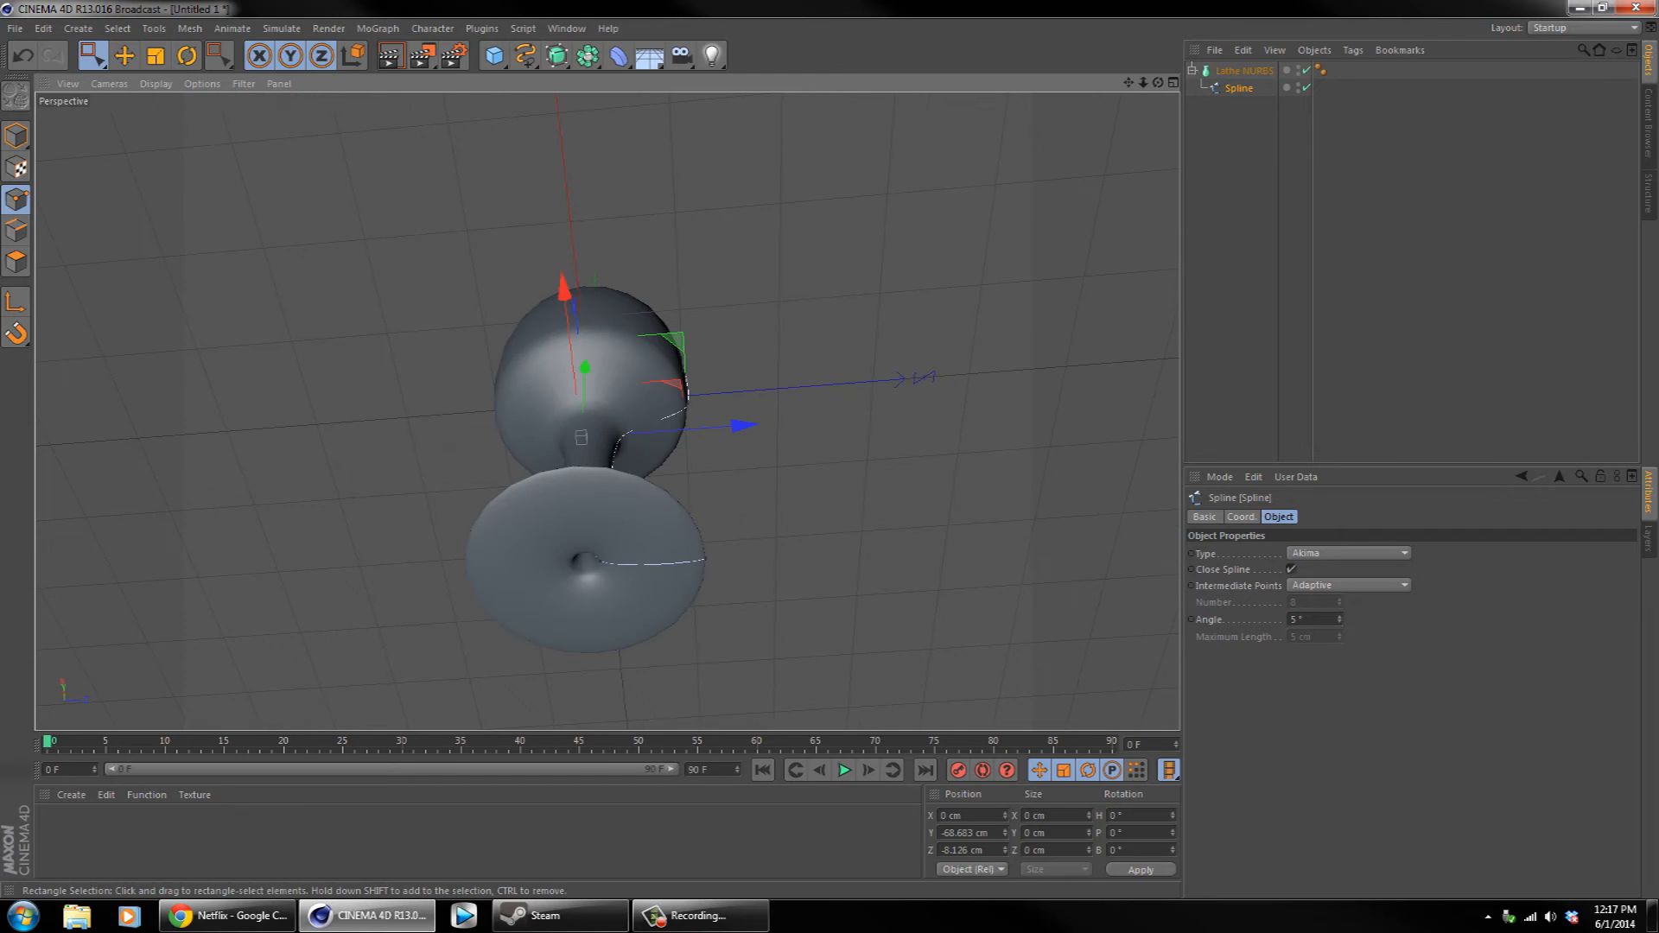
click(598, 560)
drag(760, 551, 740, 550)
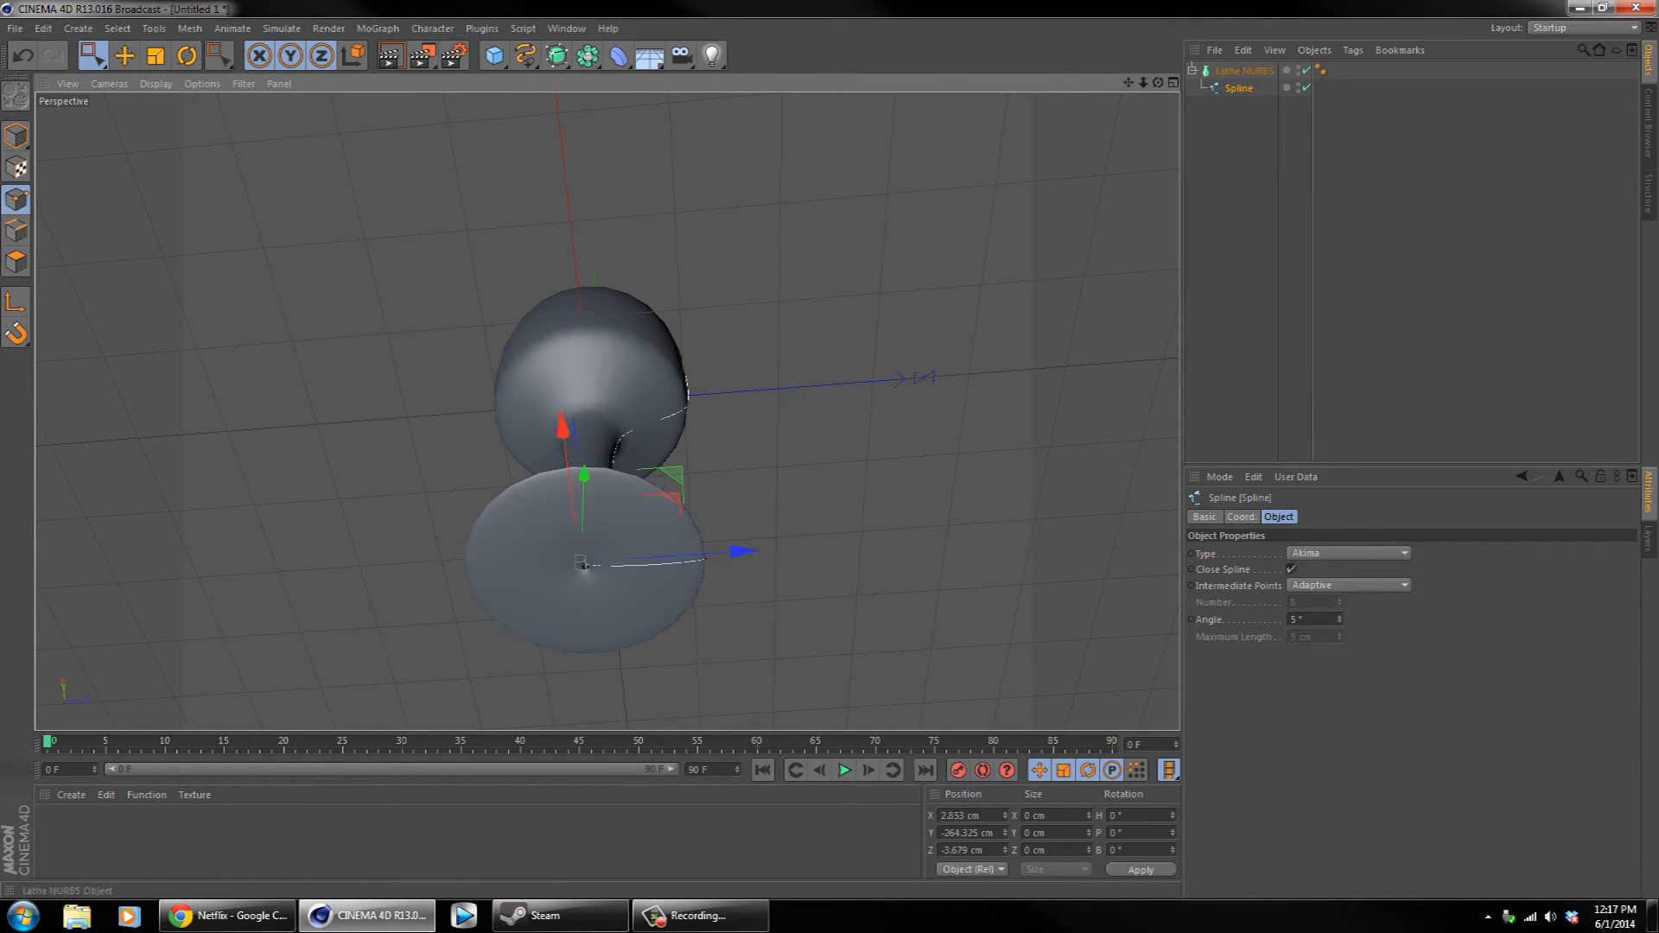
- Select the whole lathed goblet and raise it along Y until its foot rests at ground level
drag(1158, 83, 1175, 194)
click(599, 539)
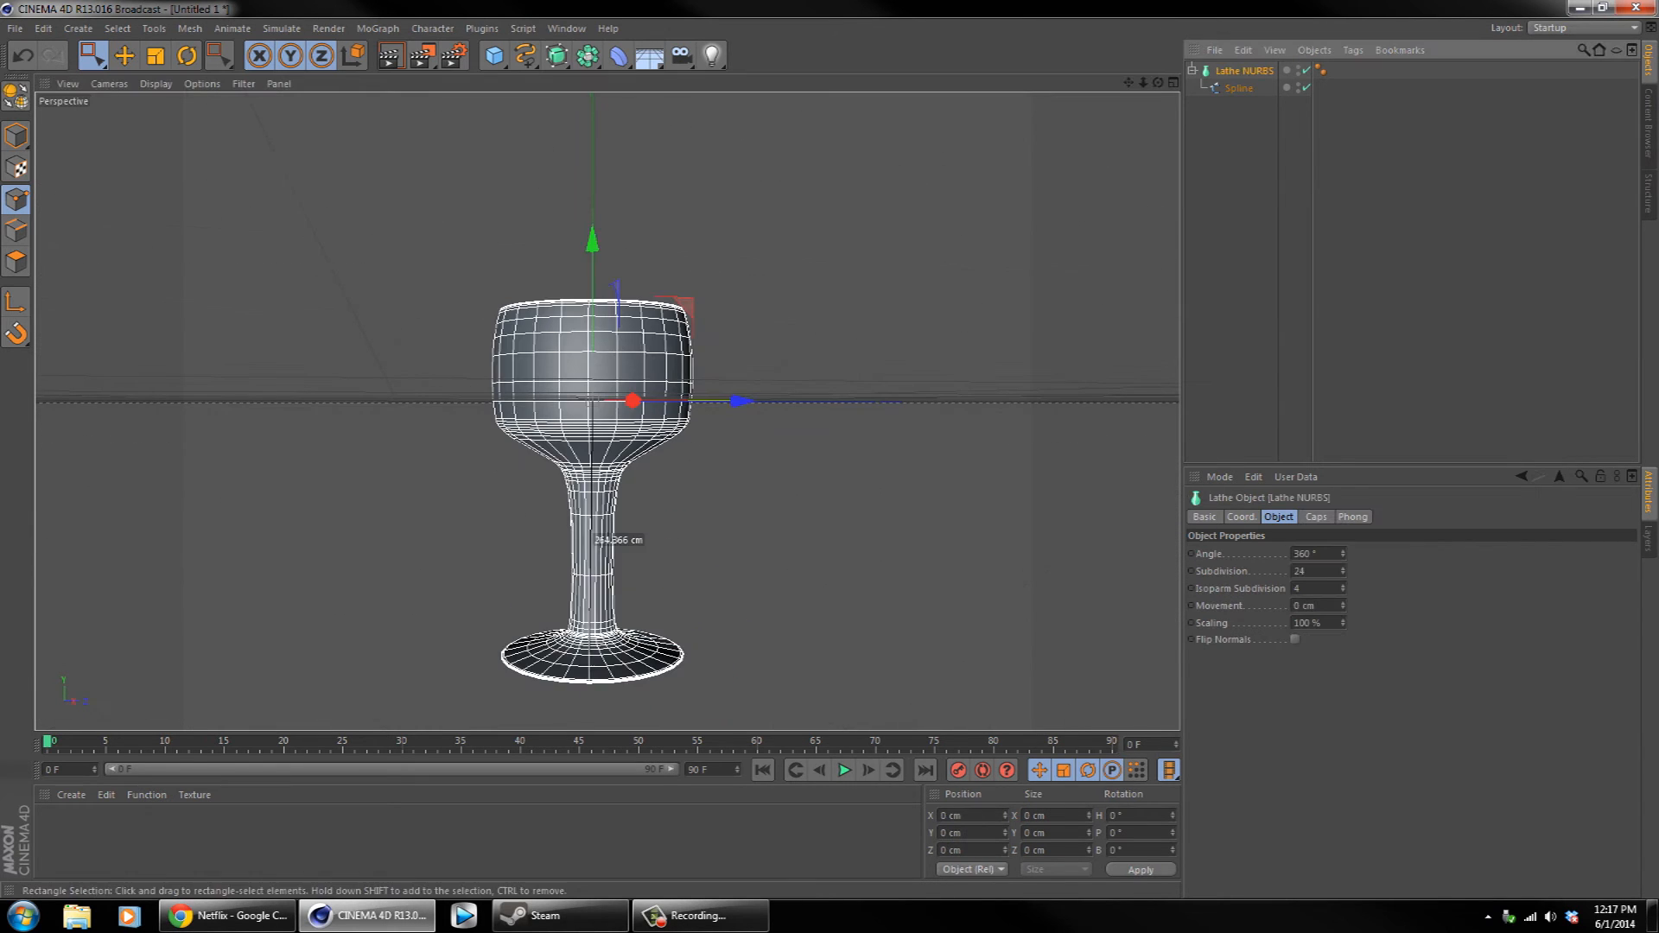
drag(591, 247, 592, 2)
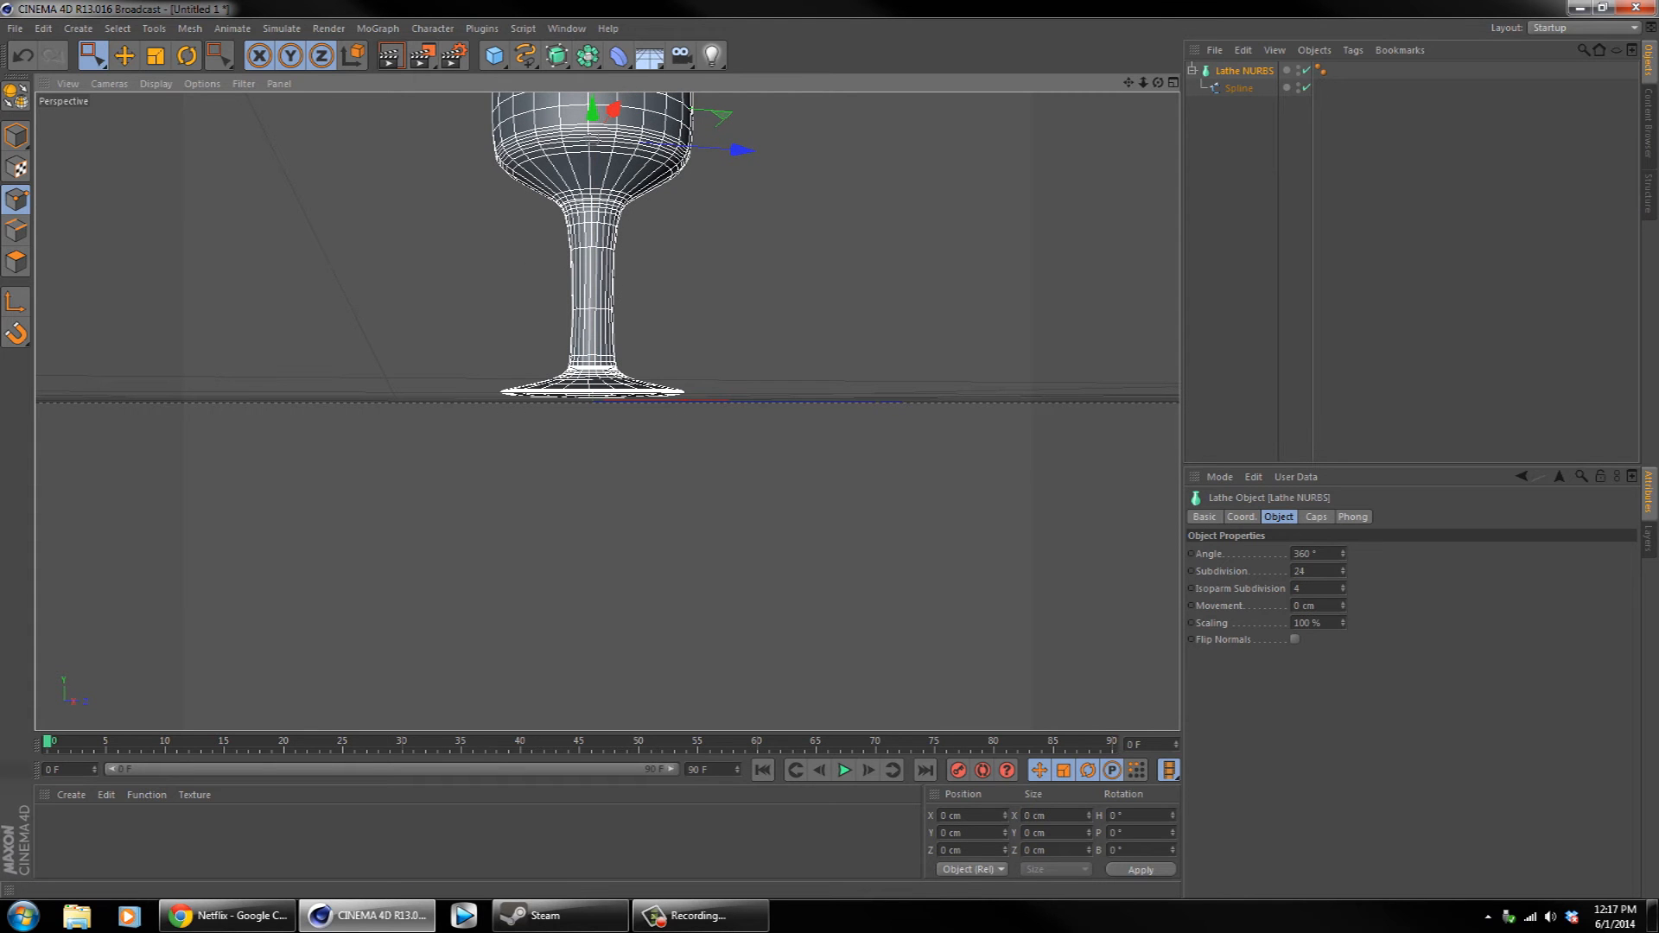
scroll(607, 346, down, 6)
drag(1158, 82, 1135, 171)
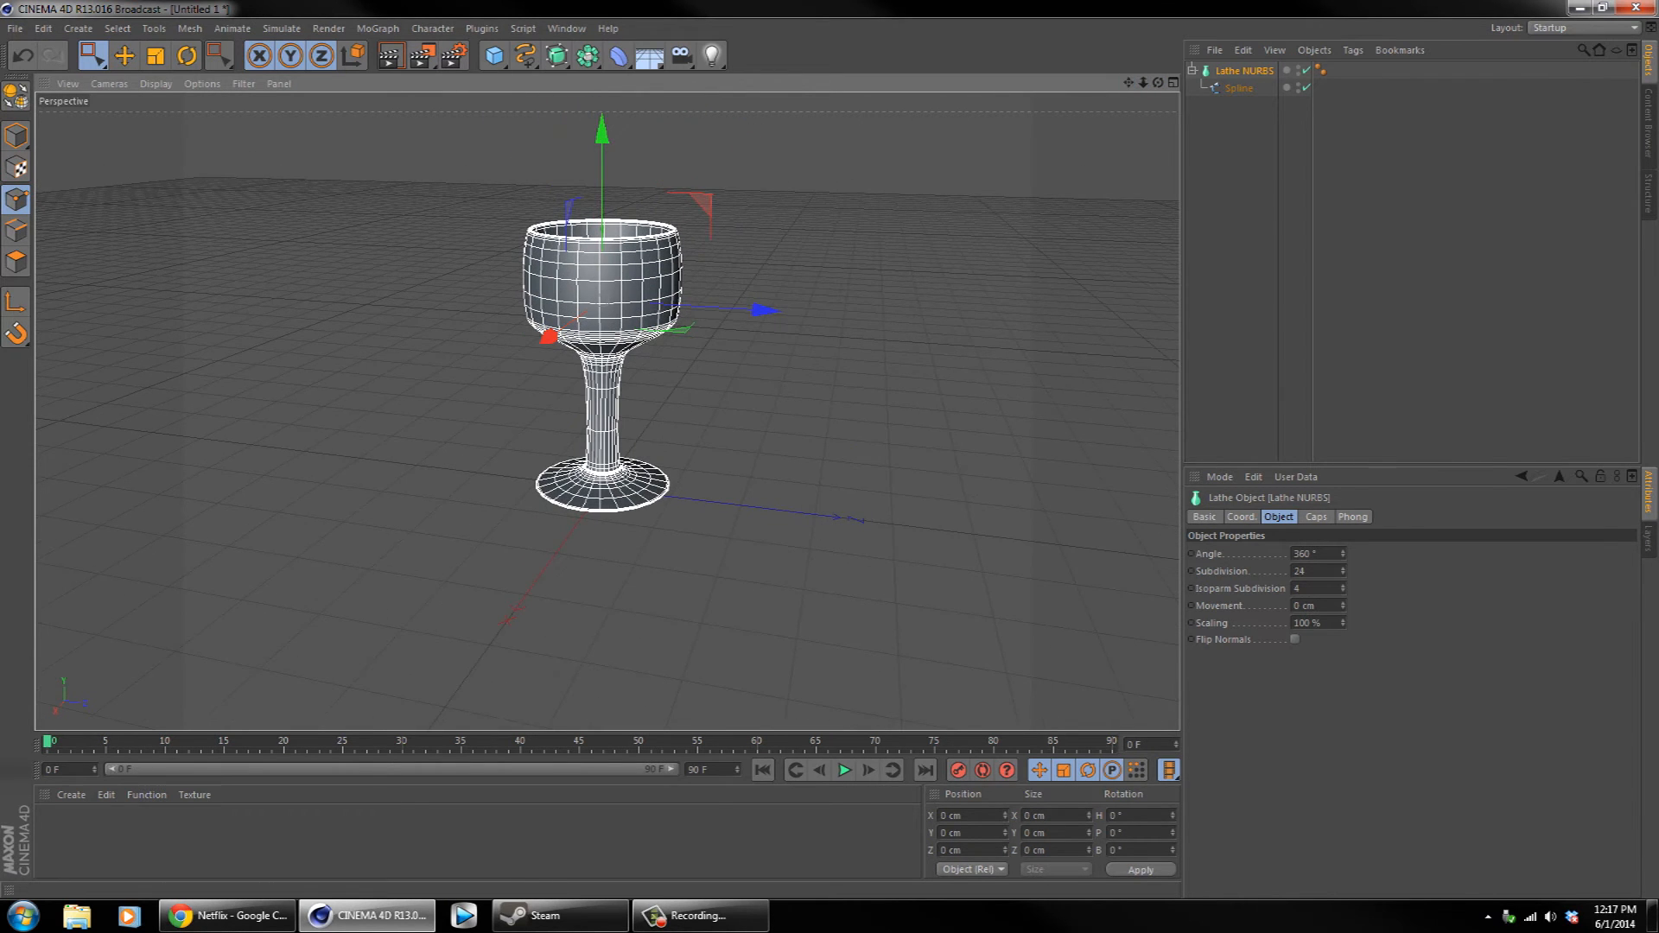
- Create a new material, disable its Specular and Color channels, and enable Transparency
double_click(129, 836)
double_click(55, 826)
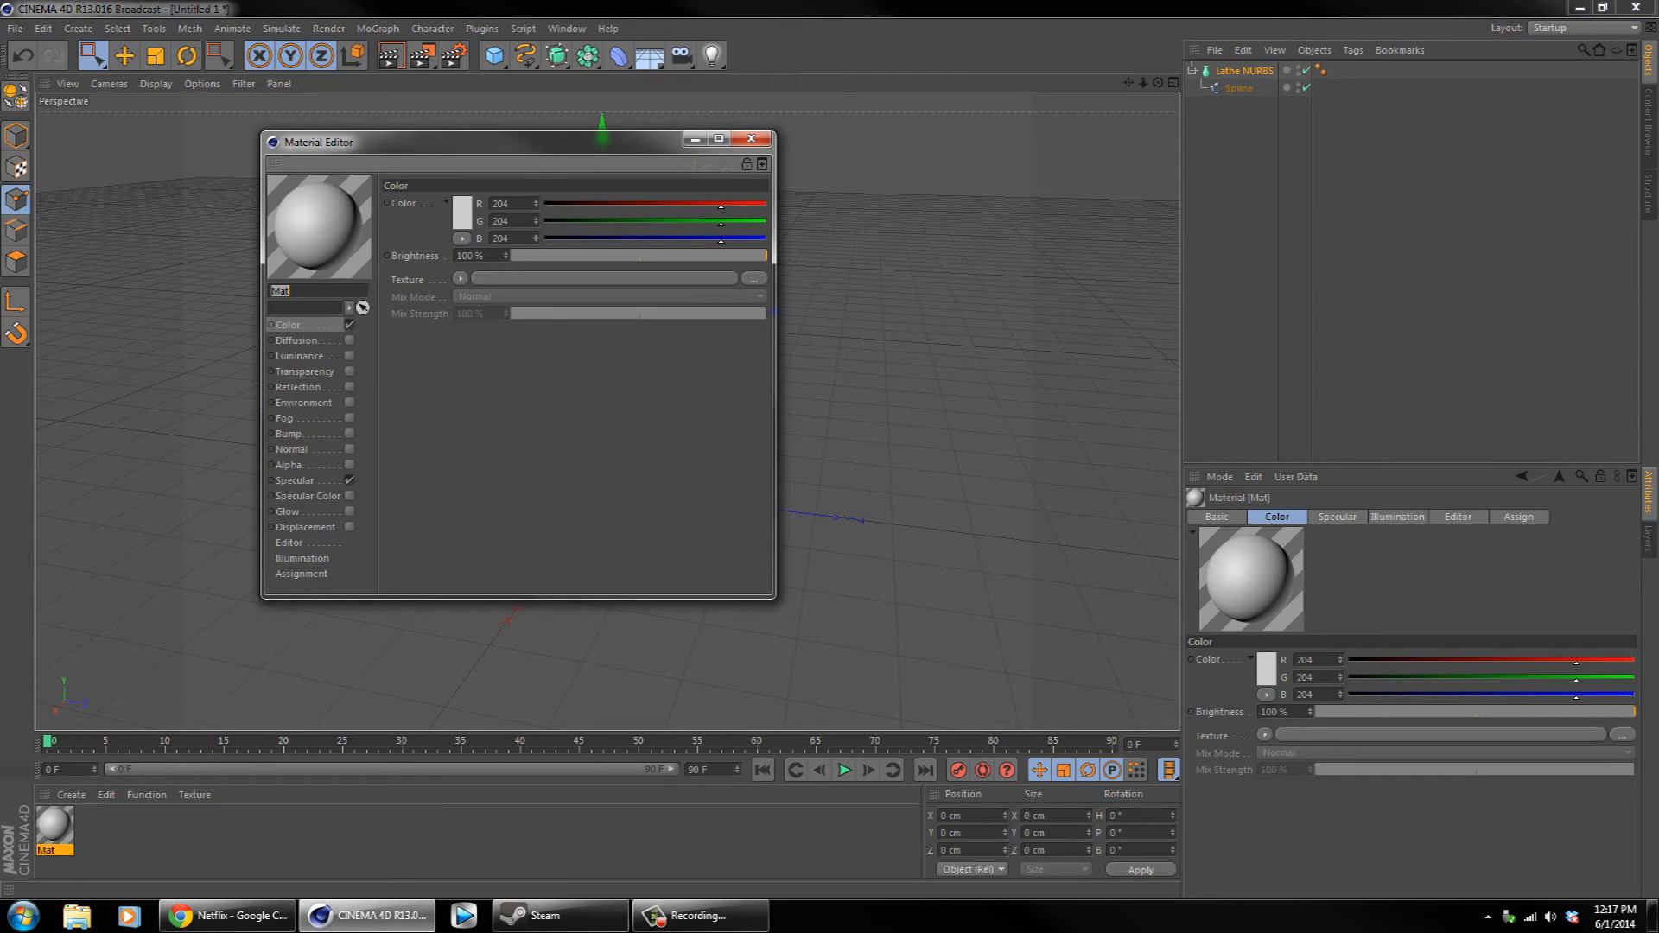
click(349, 480)
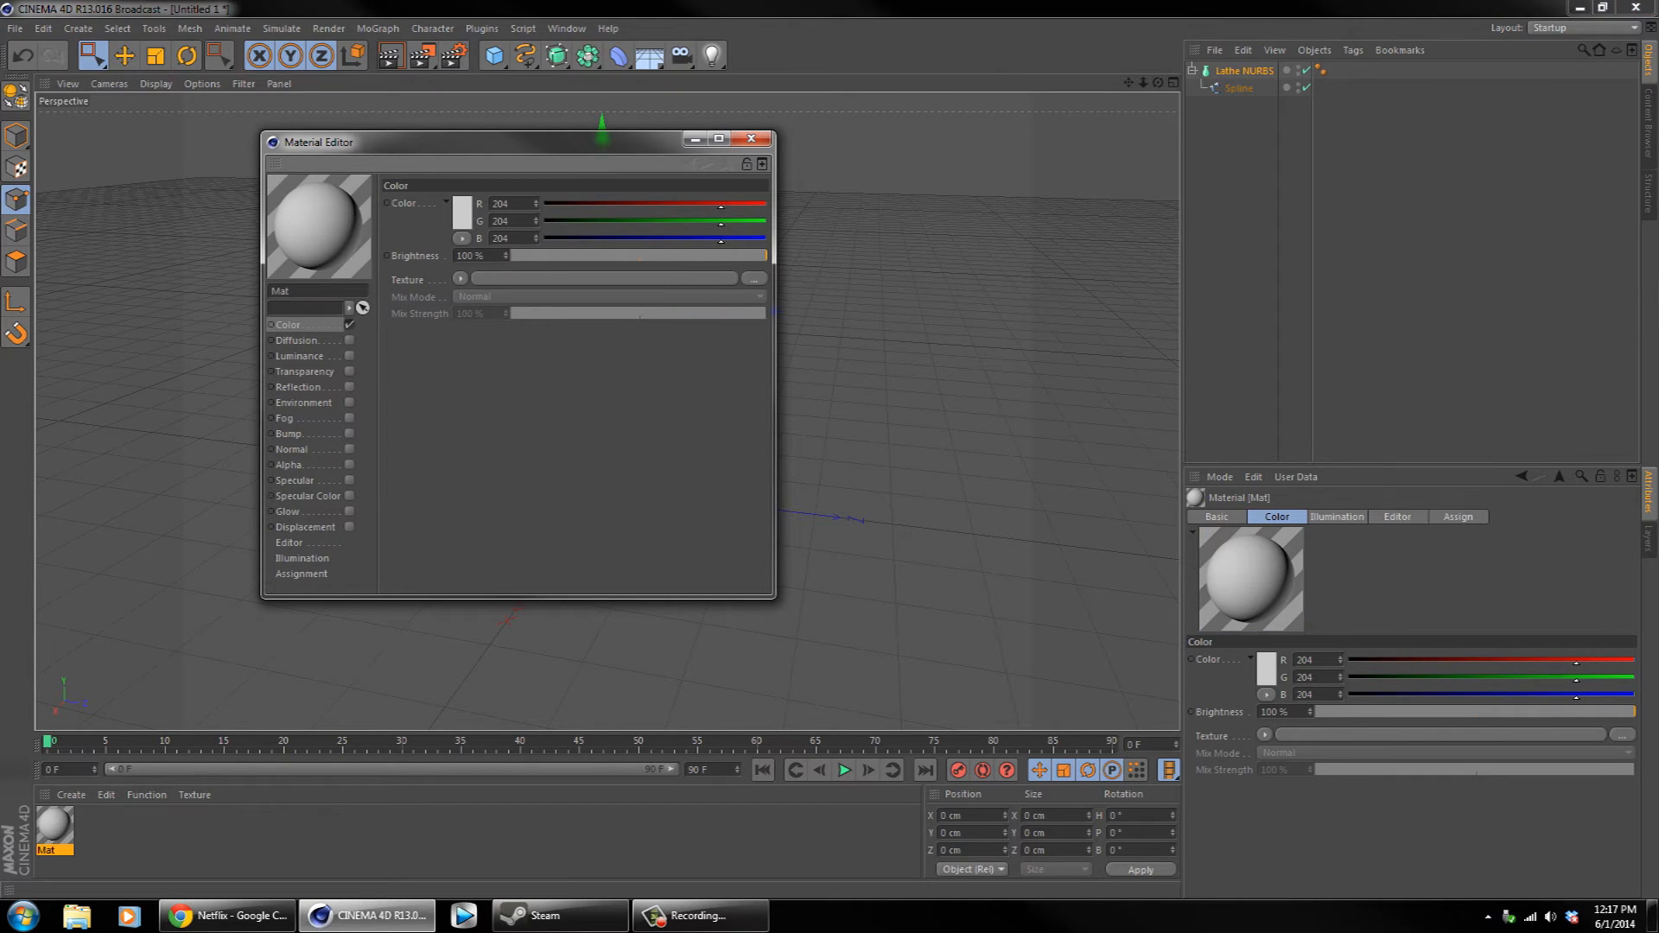
click(349, 324)
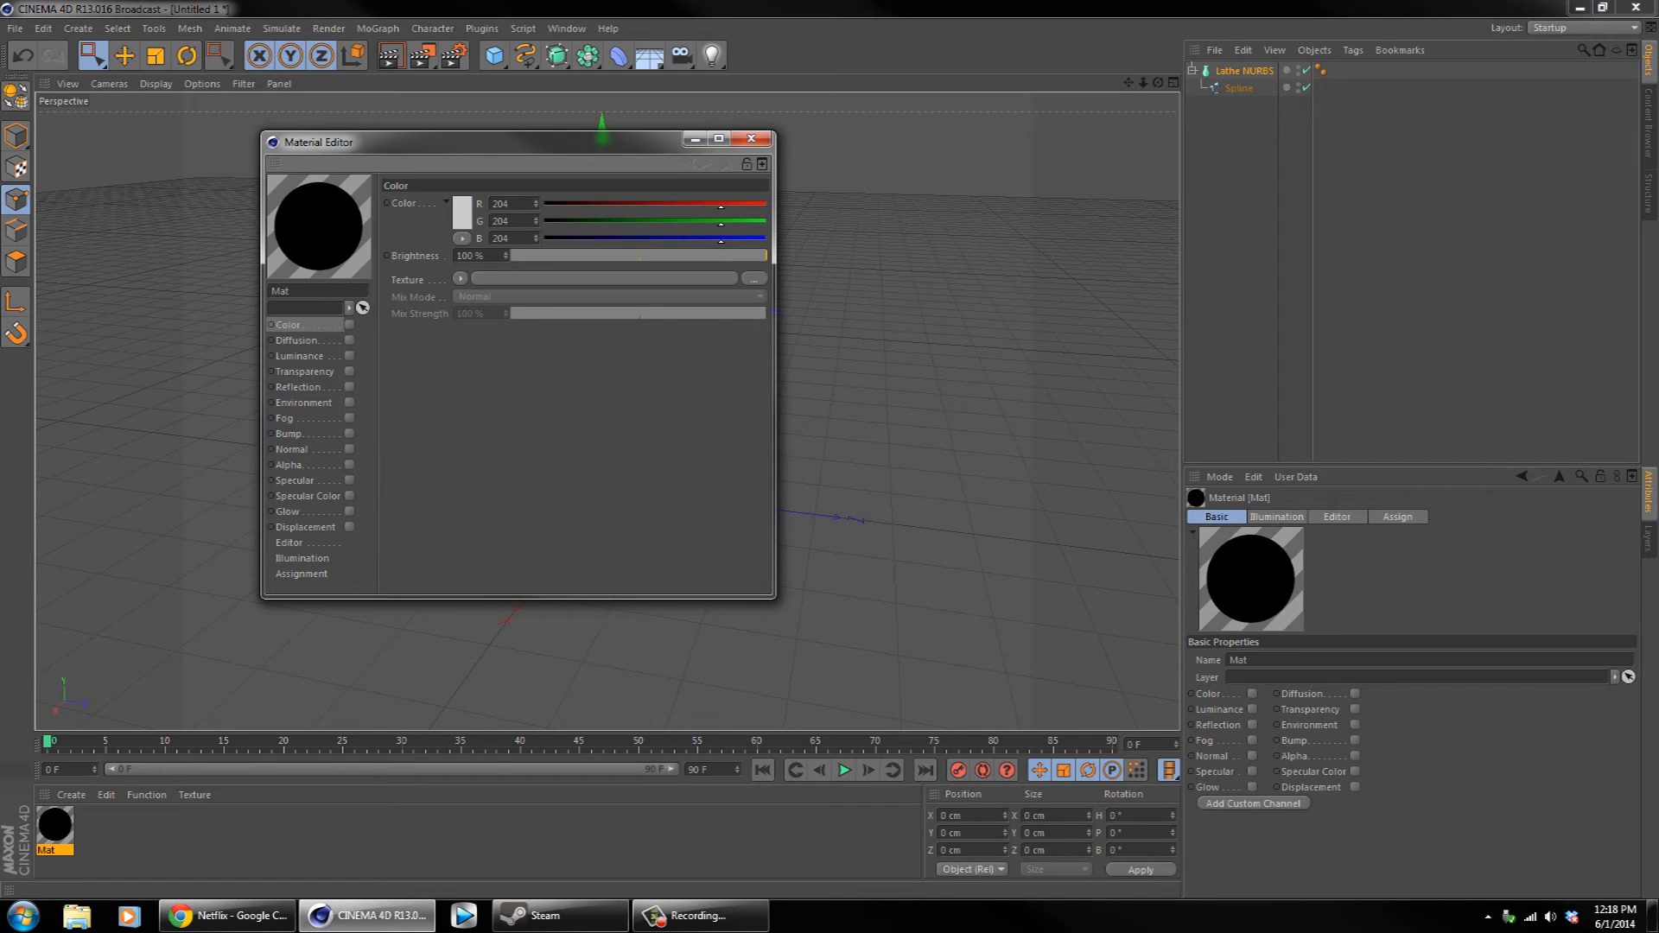
click(349, 370)
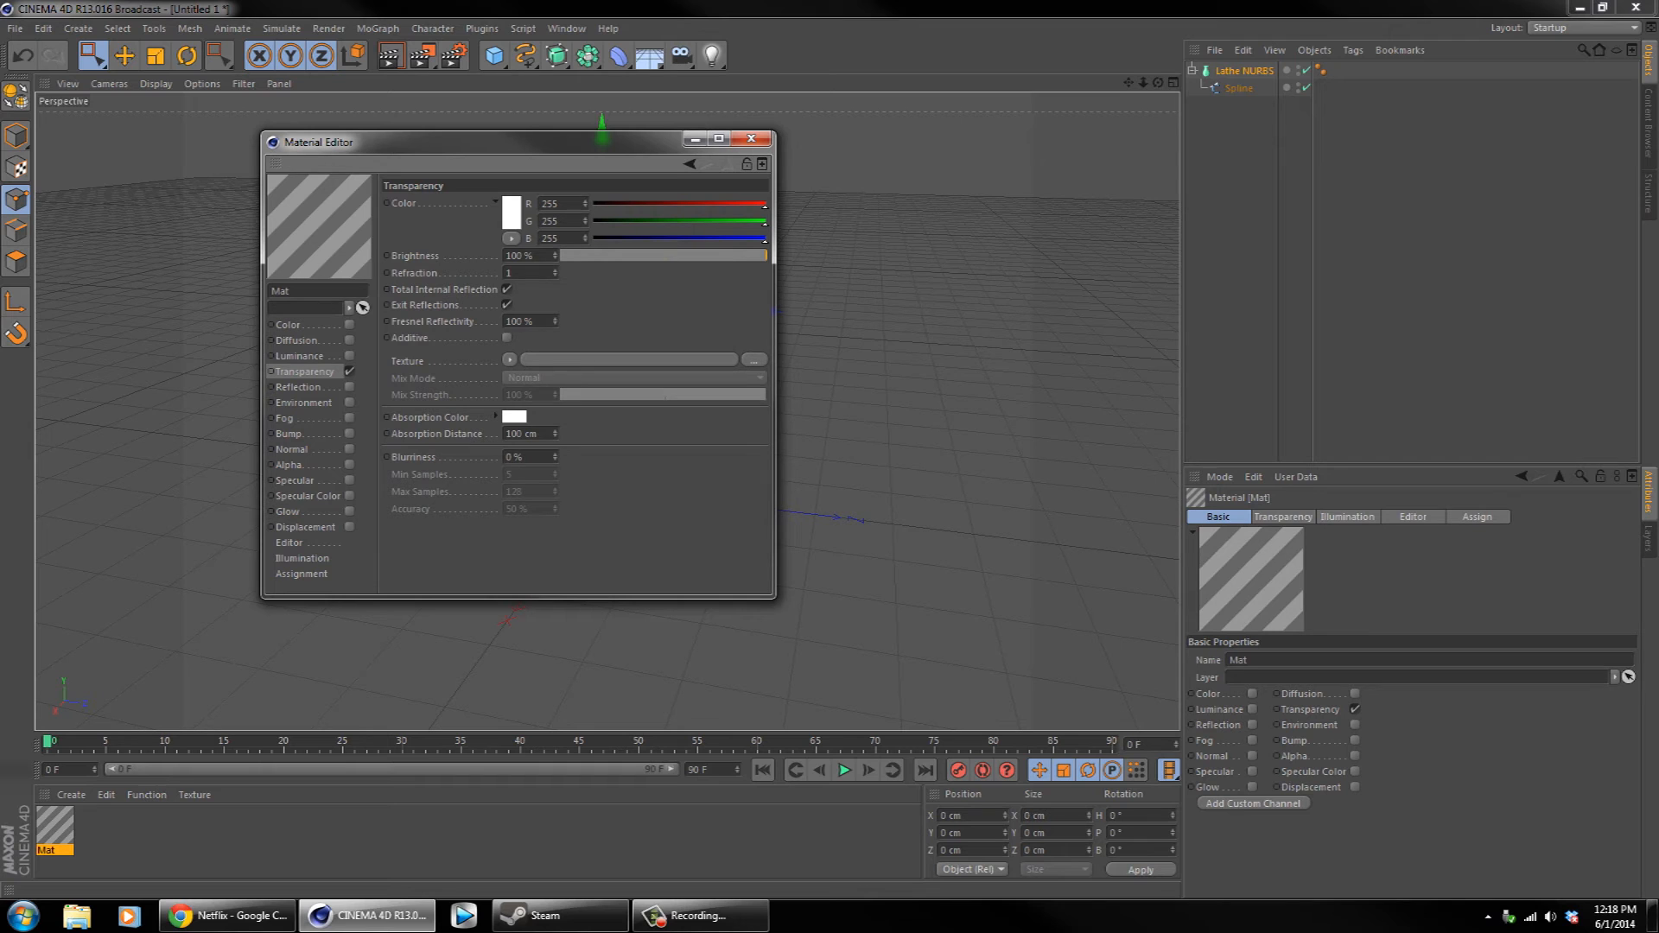
- Try transparency refraction values of 1.06, 1.04 and 1.8 on the new material
text(.06)
key(Return)
double_click(516, 273)
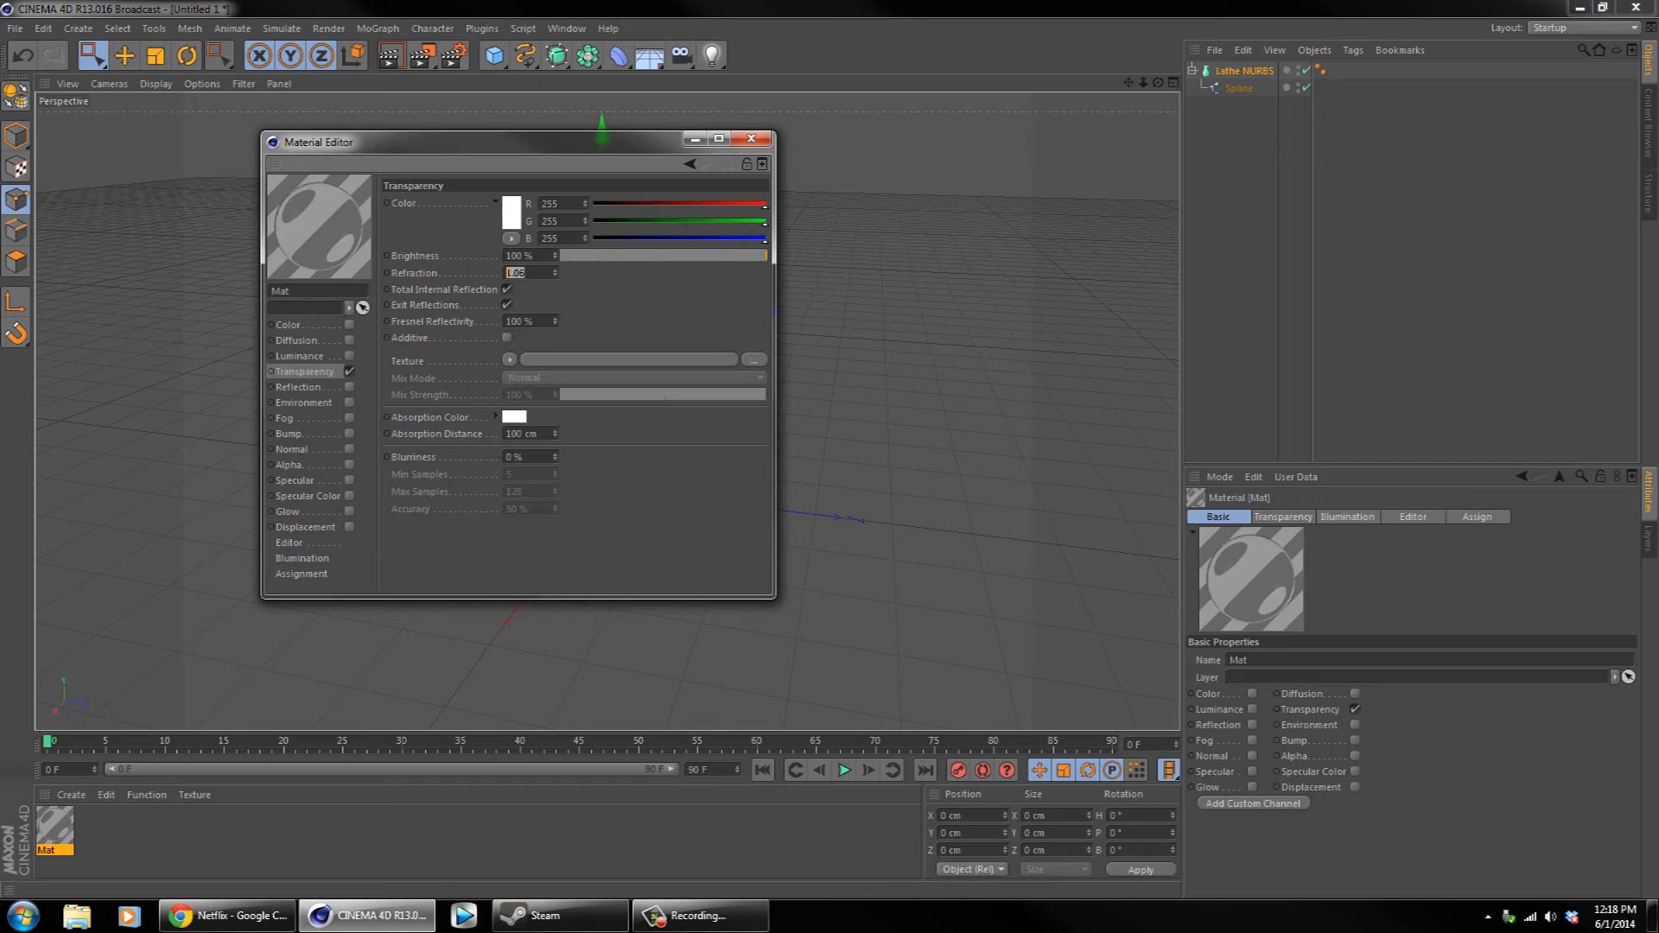
text(1)
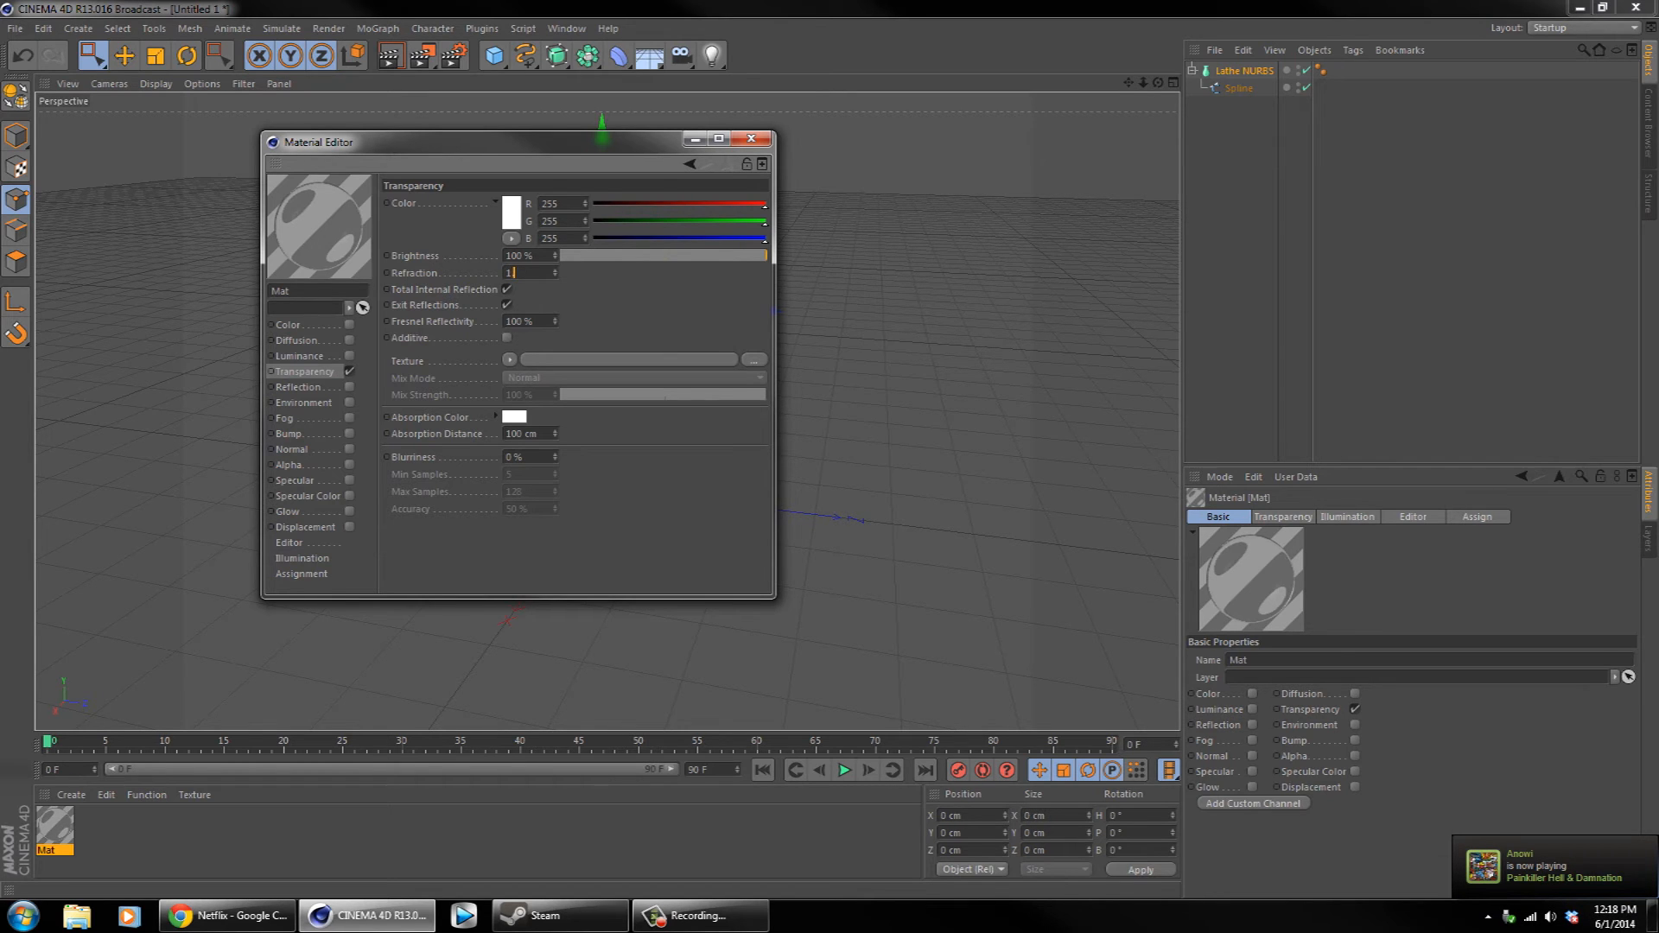
text(.04)
key(Return)
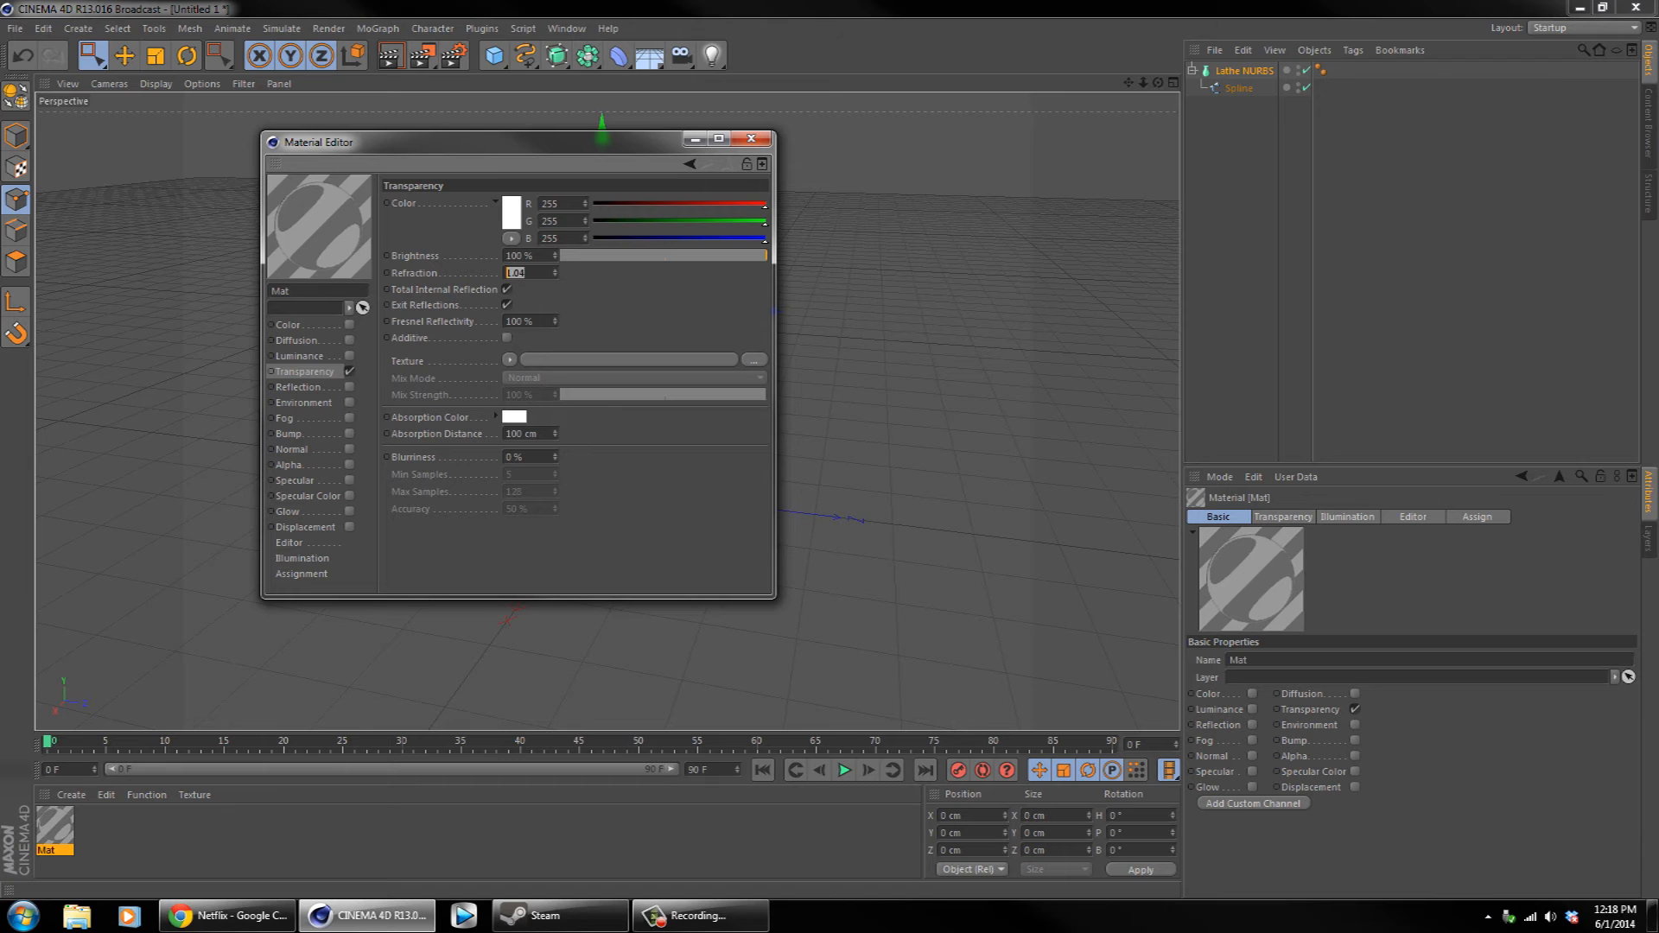
text(1.8)
key(Return)
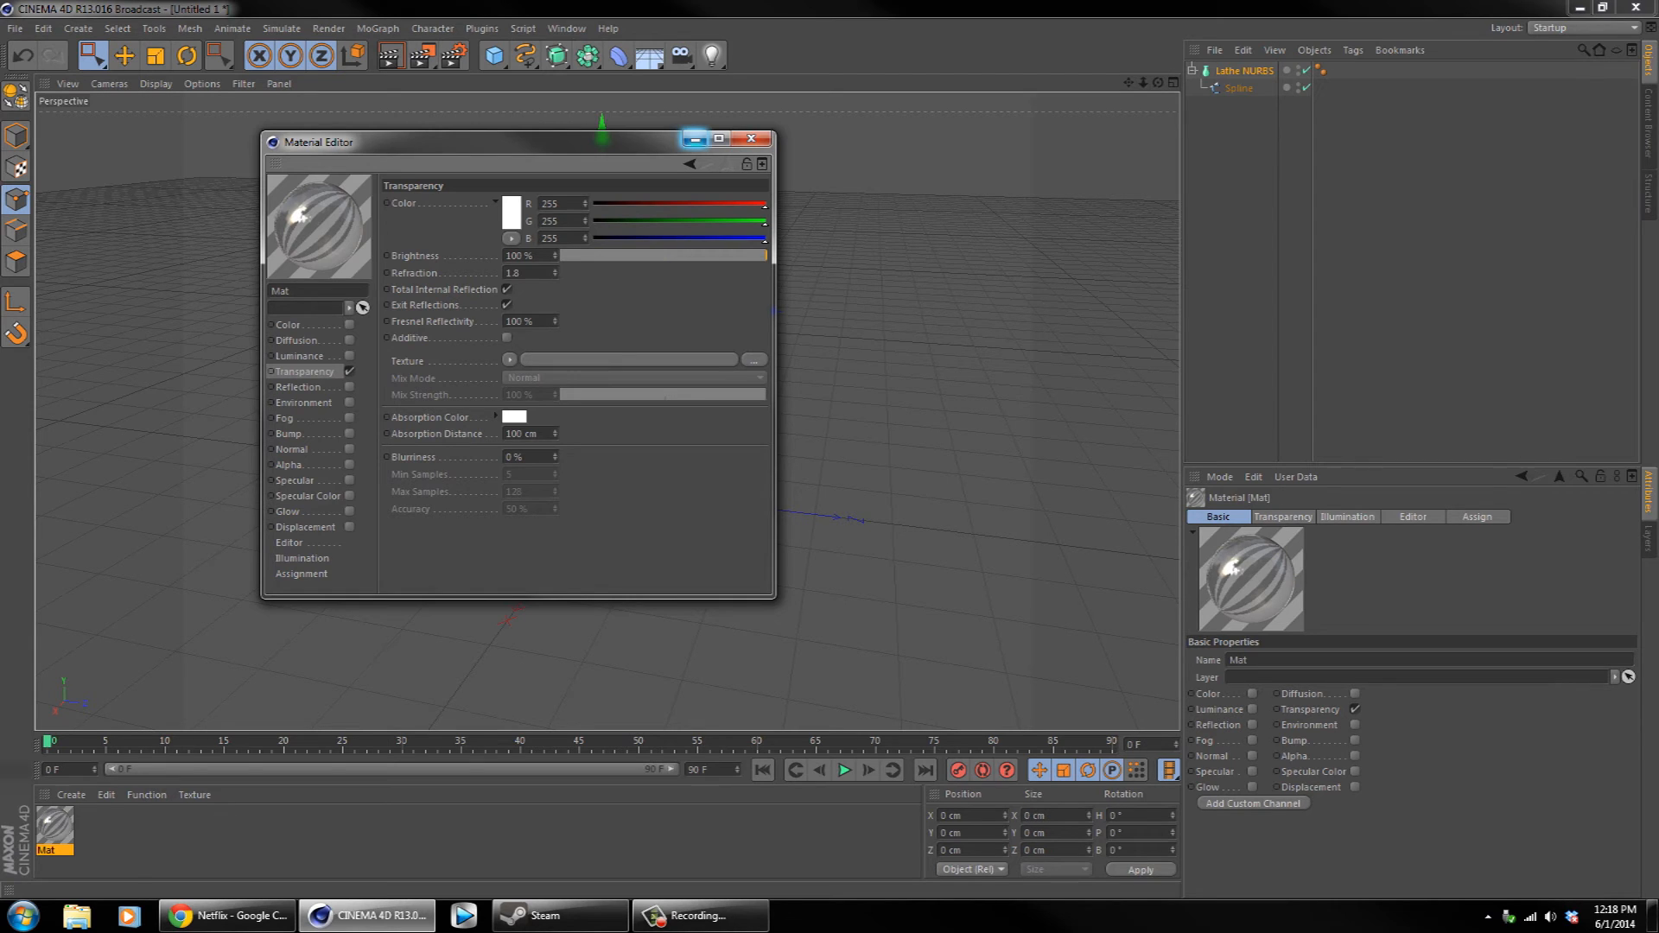
click(695, 139)
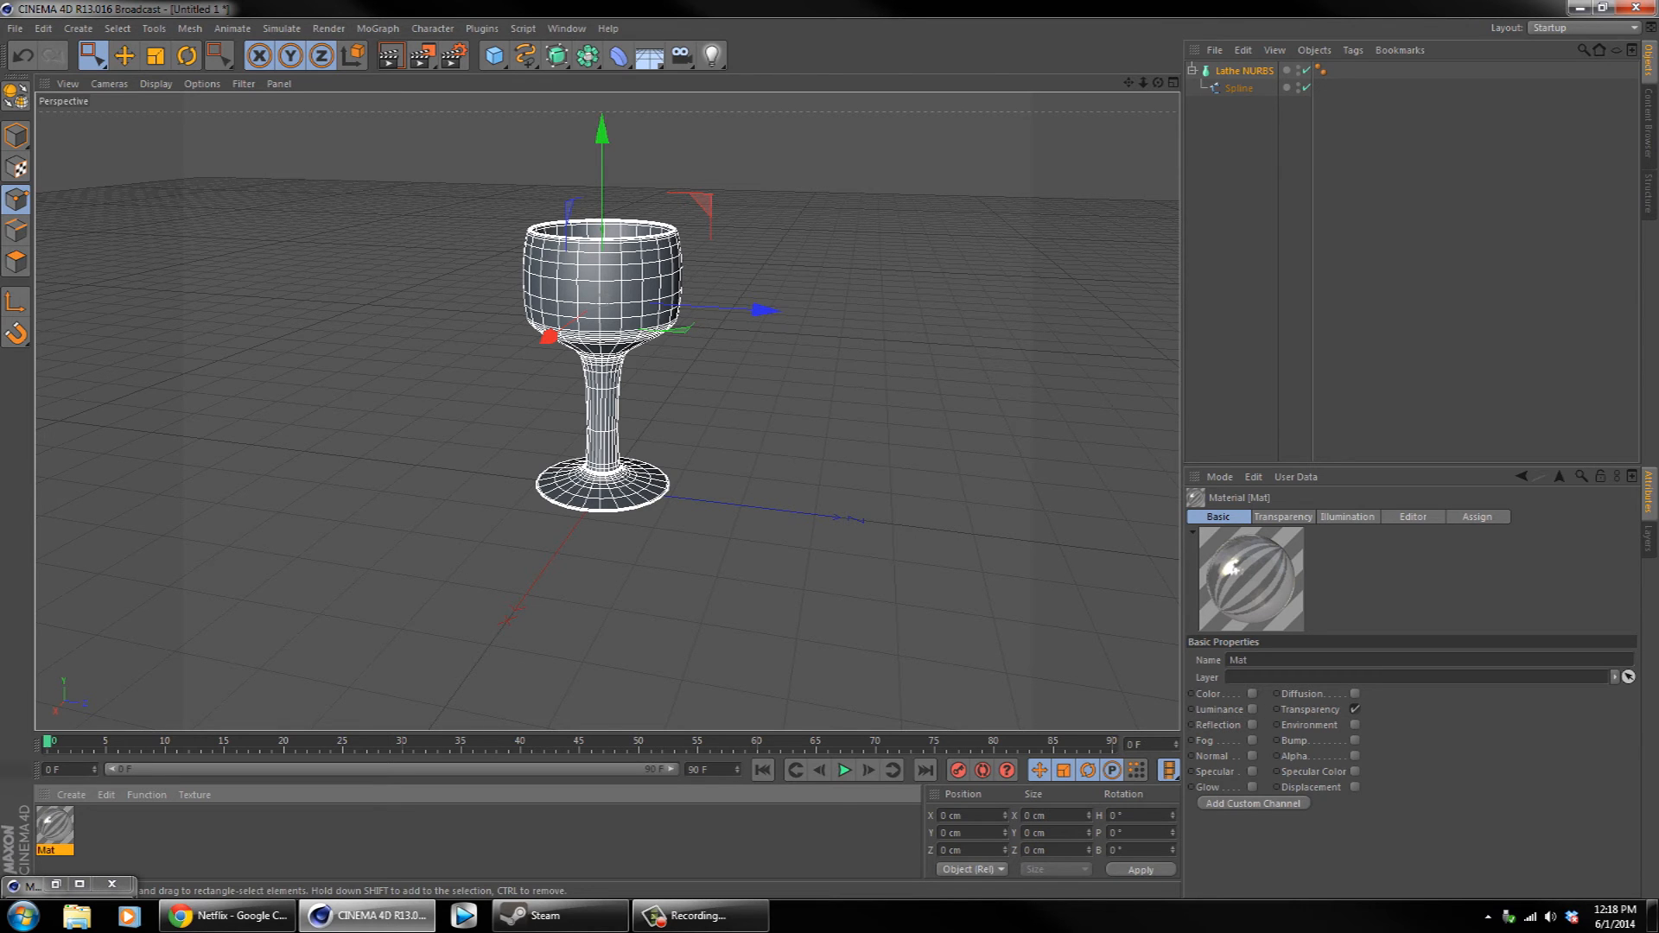
- Set the glass material's transparency refraction to 1.05 and close the Material Editor
drag(1158, 83, 989, 126)
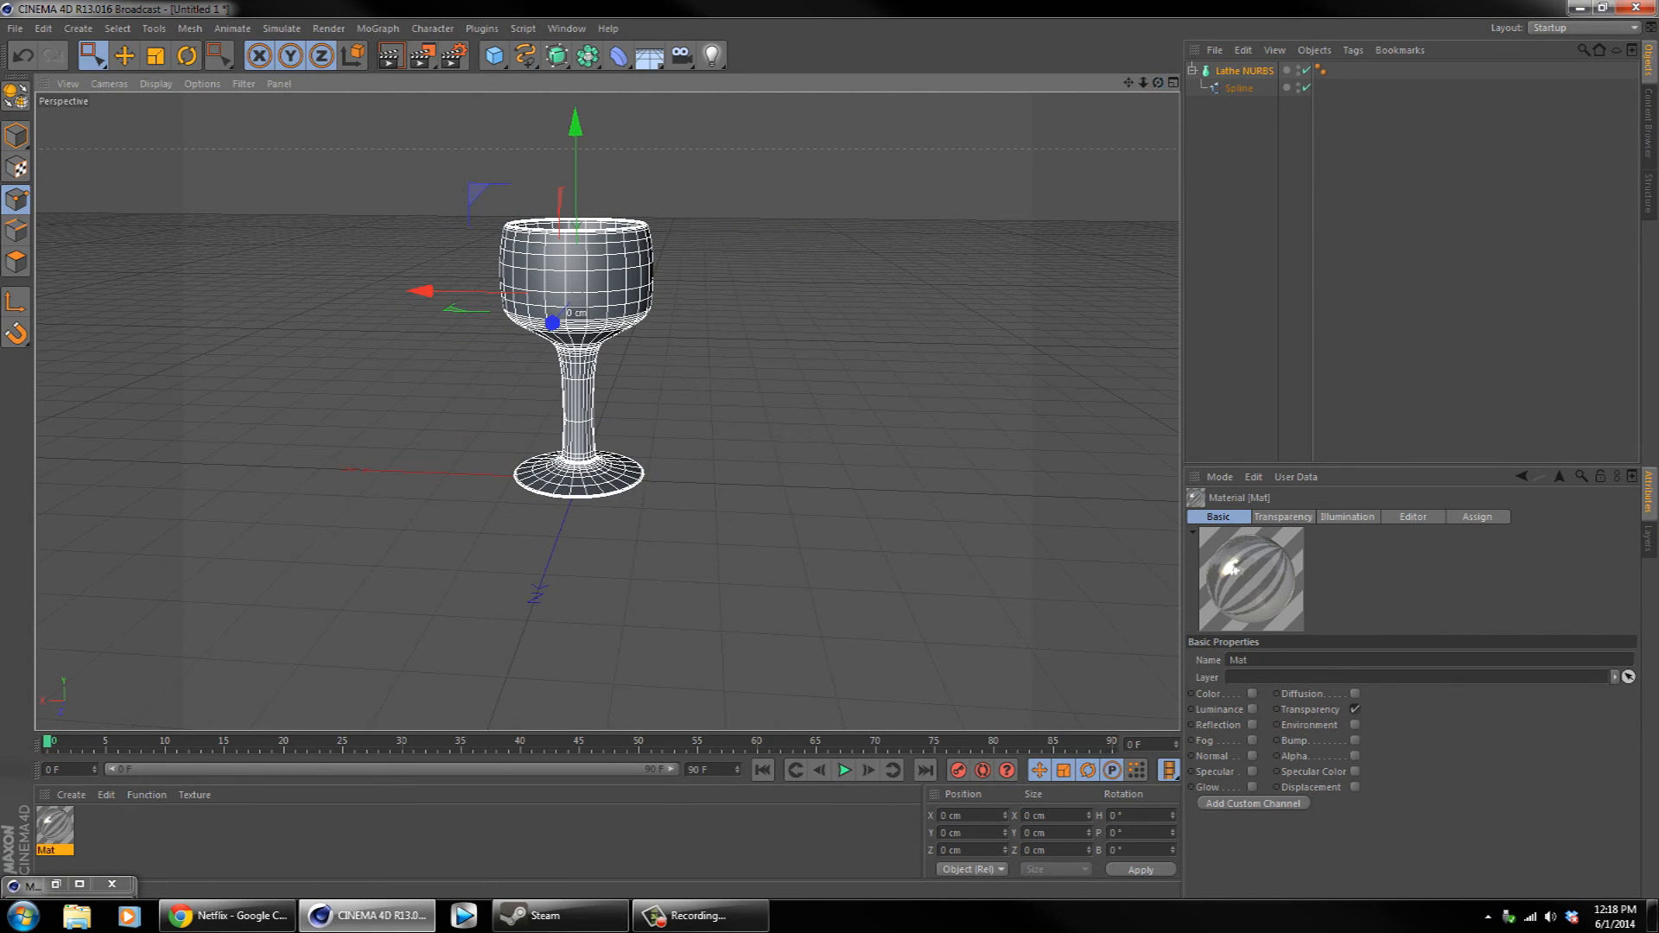
double_click(55, 827)
double_click(513, 272)
text(1.05)
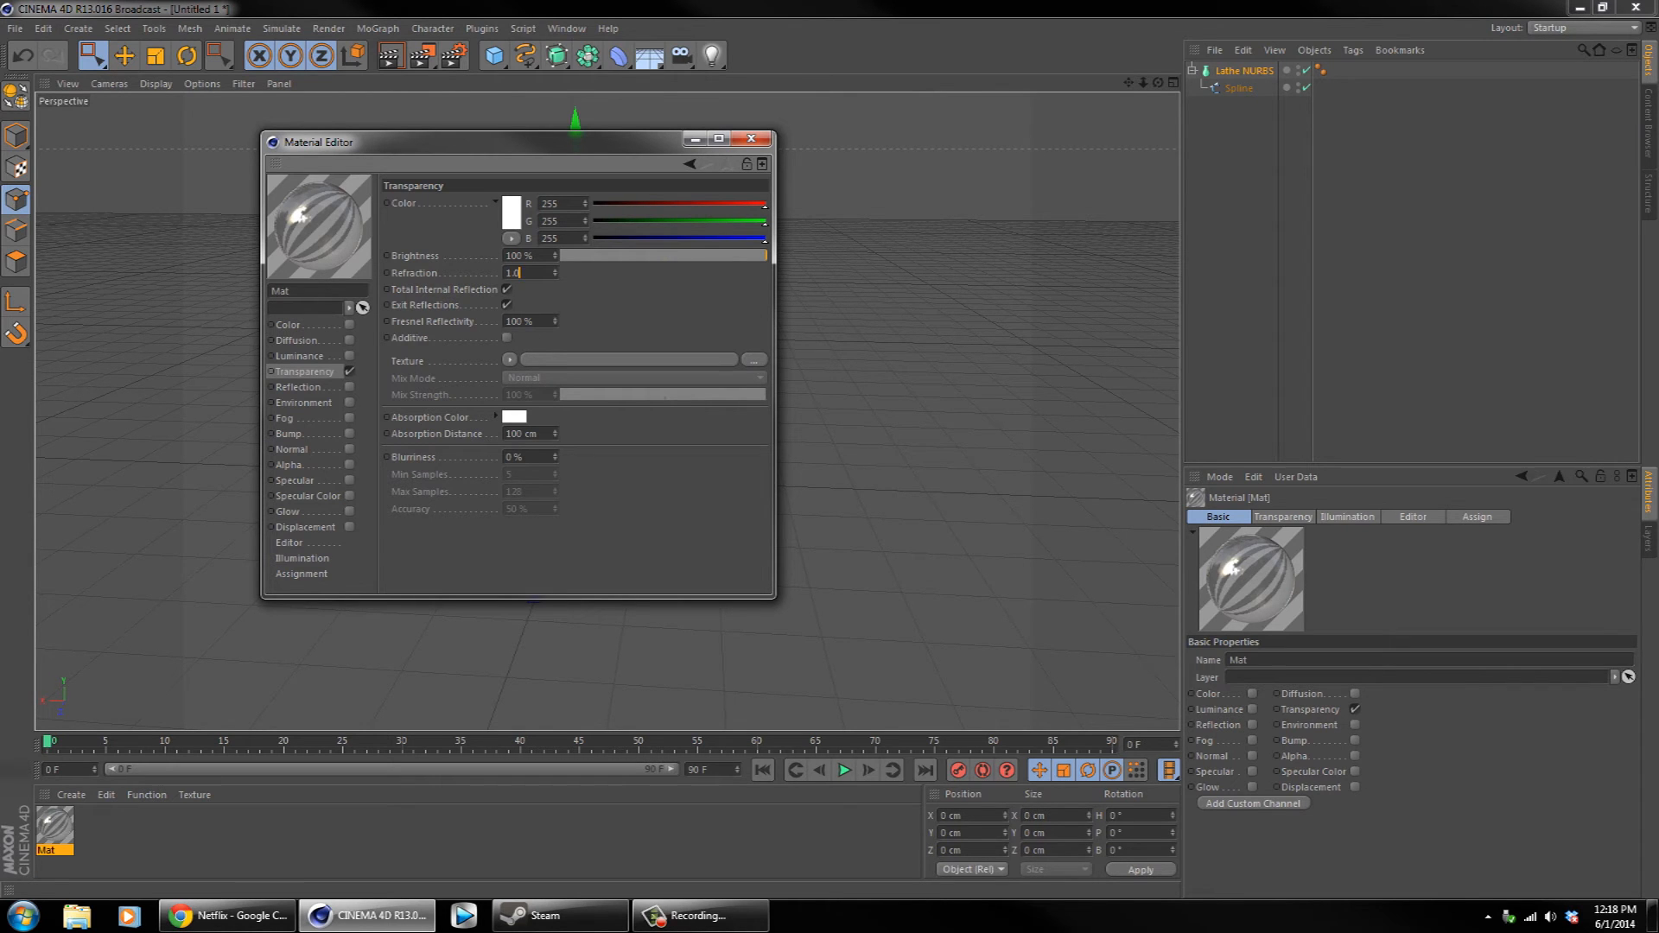
key(Return)
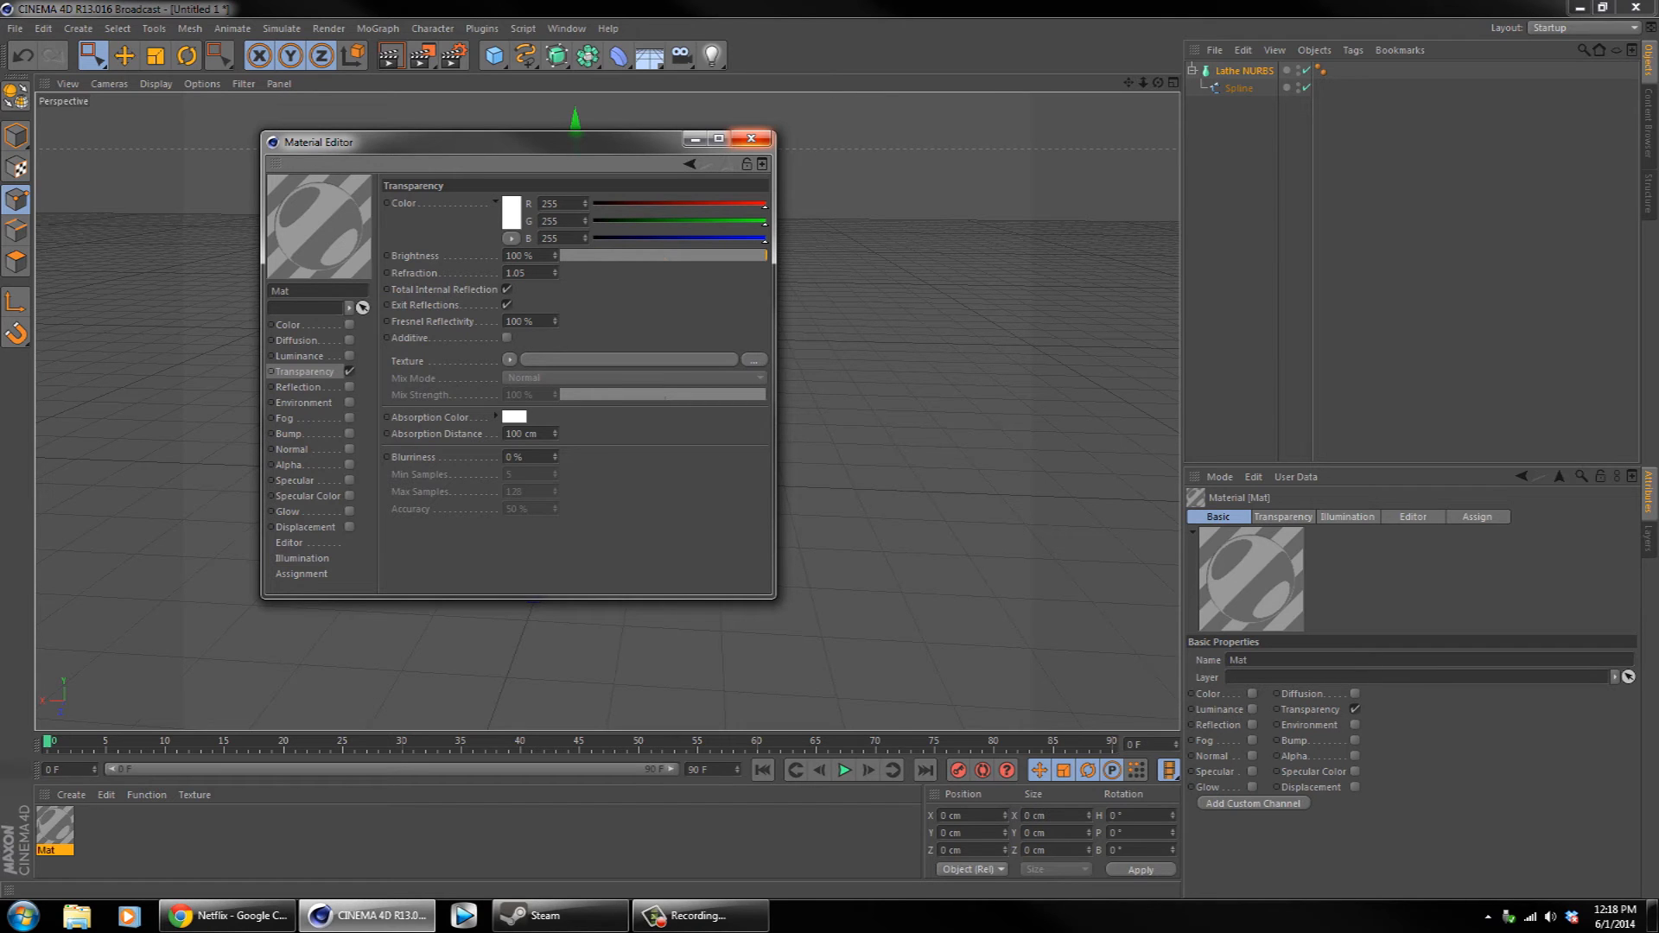
click(750, 138)
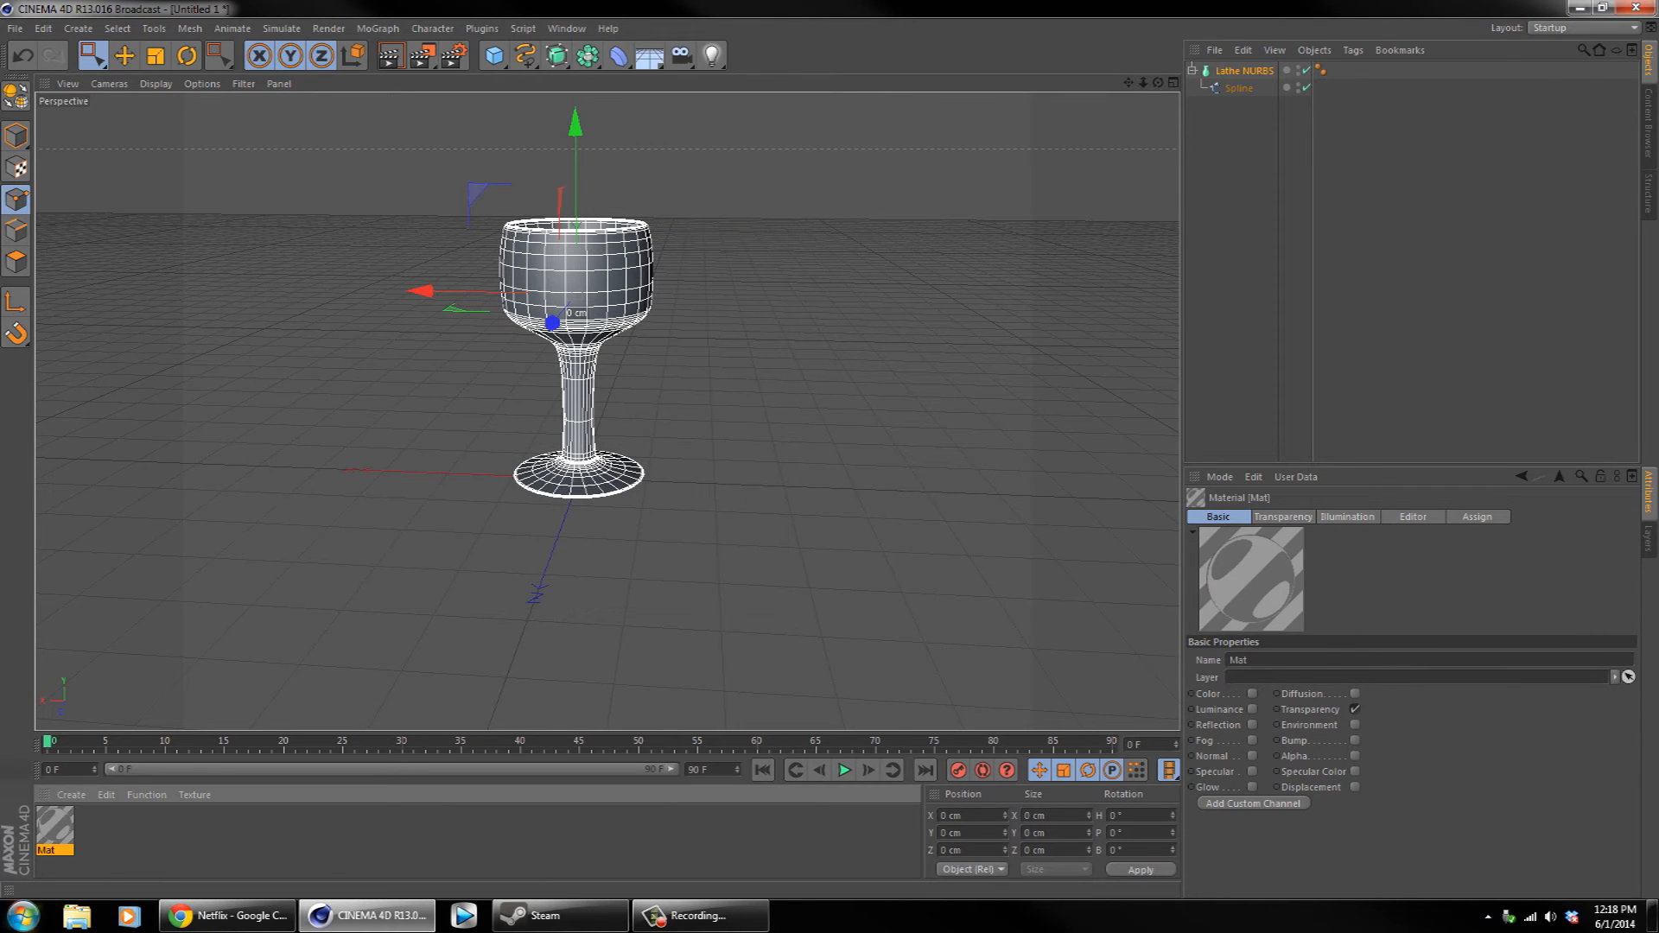
- Apply the transparent material to the goblet and select the Lathe NURBS object with the Move tool active
drag(54, 827, 570, 302)
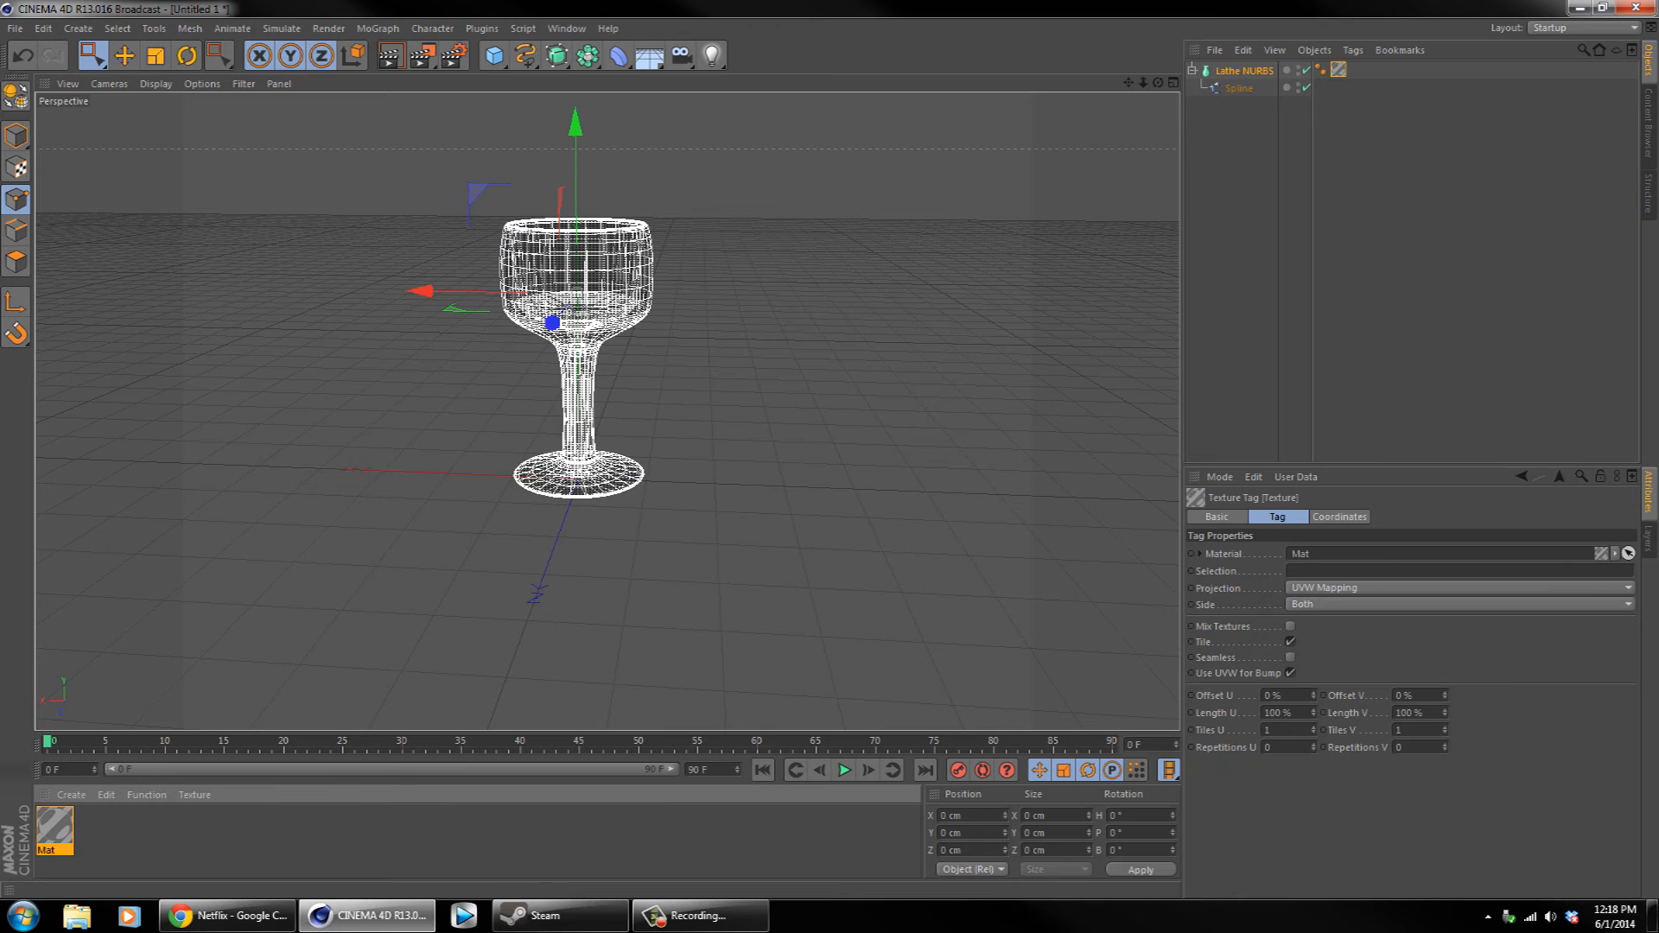
key(e)
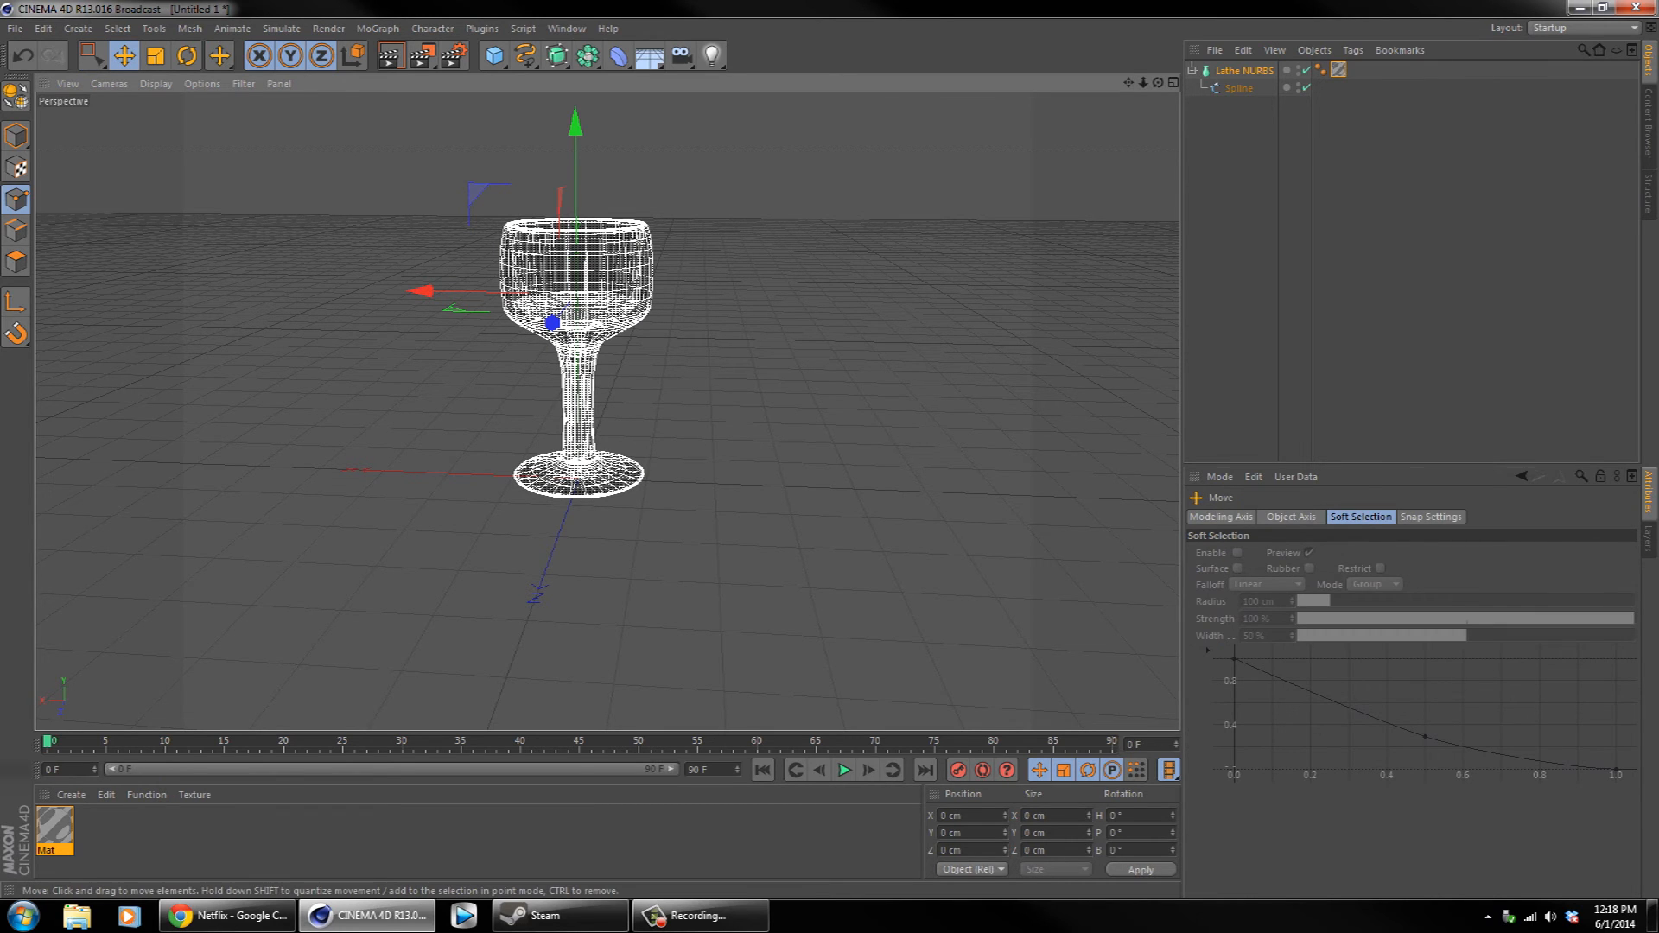
click(1244, 71)
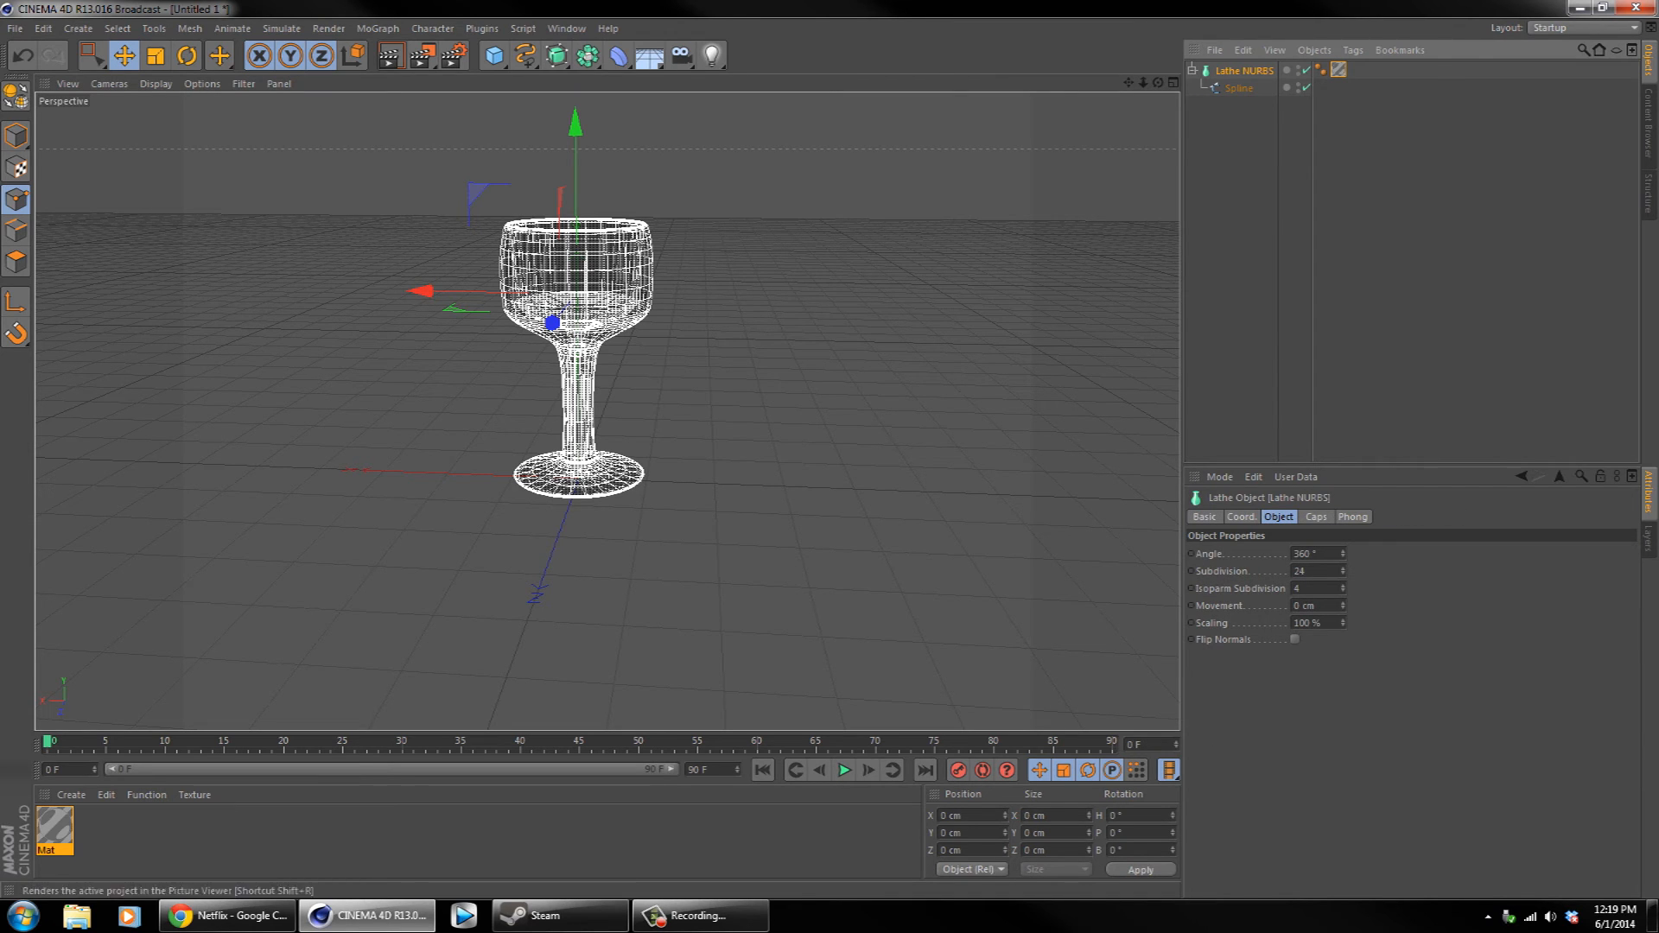
- Add the Overhead Softbox, DayLight and Softbox presets from the GreyscalegorillaHDRILightKitPro1.5 library to the scene
click(567, 28)
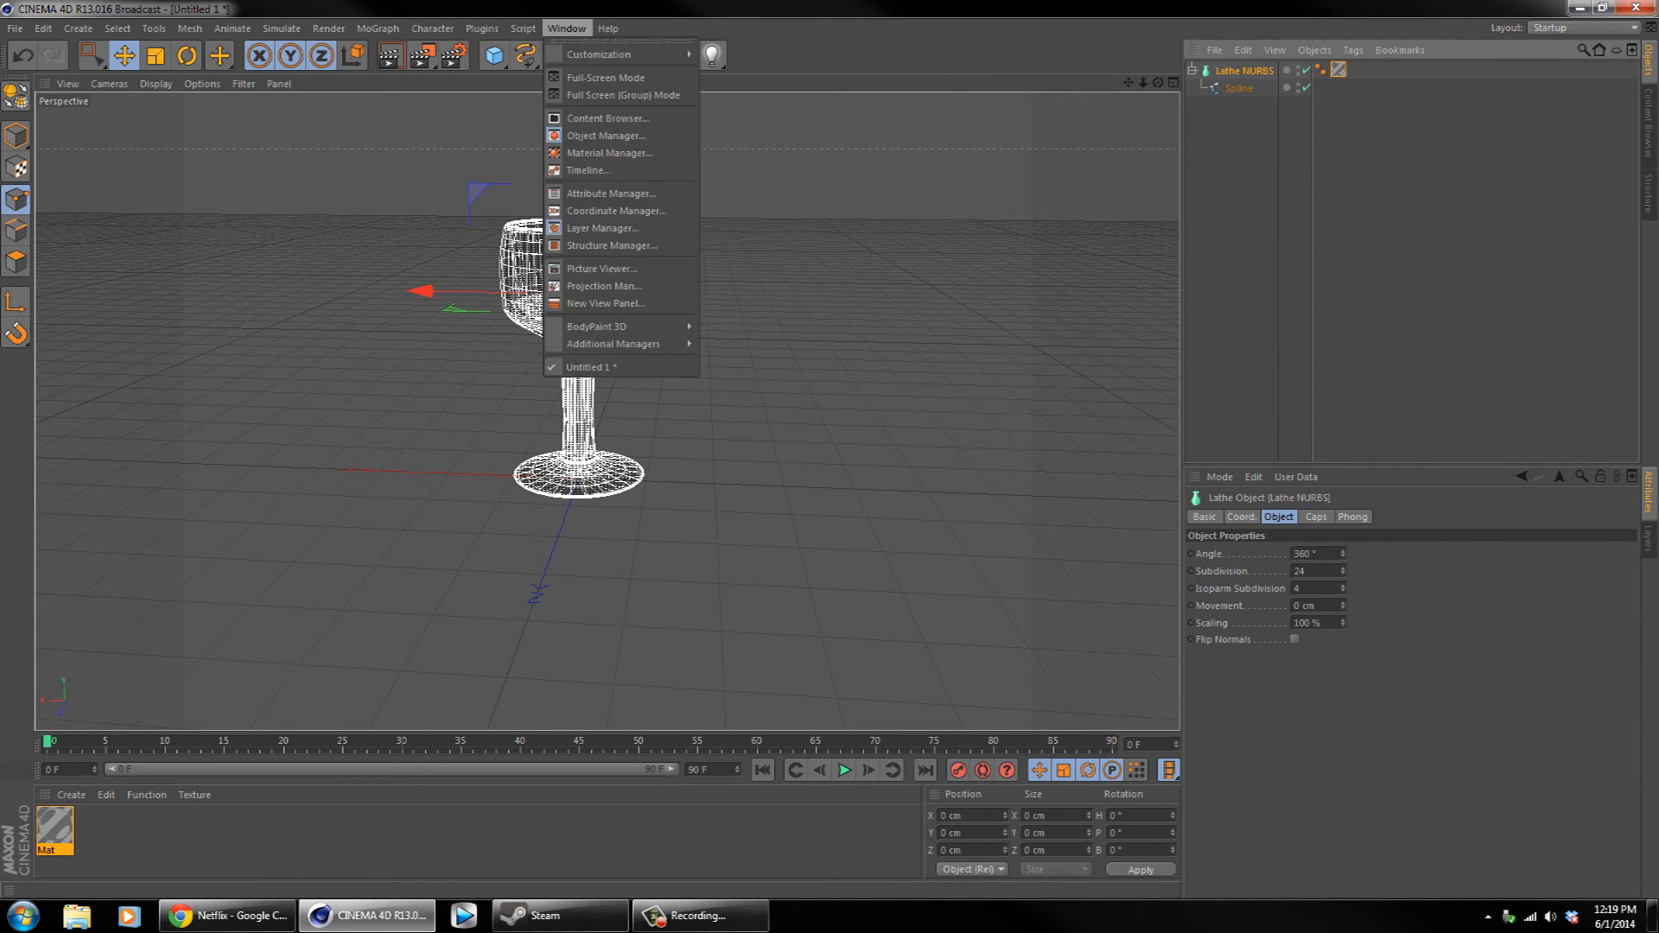
click(597, 117)
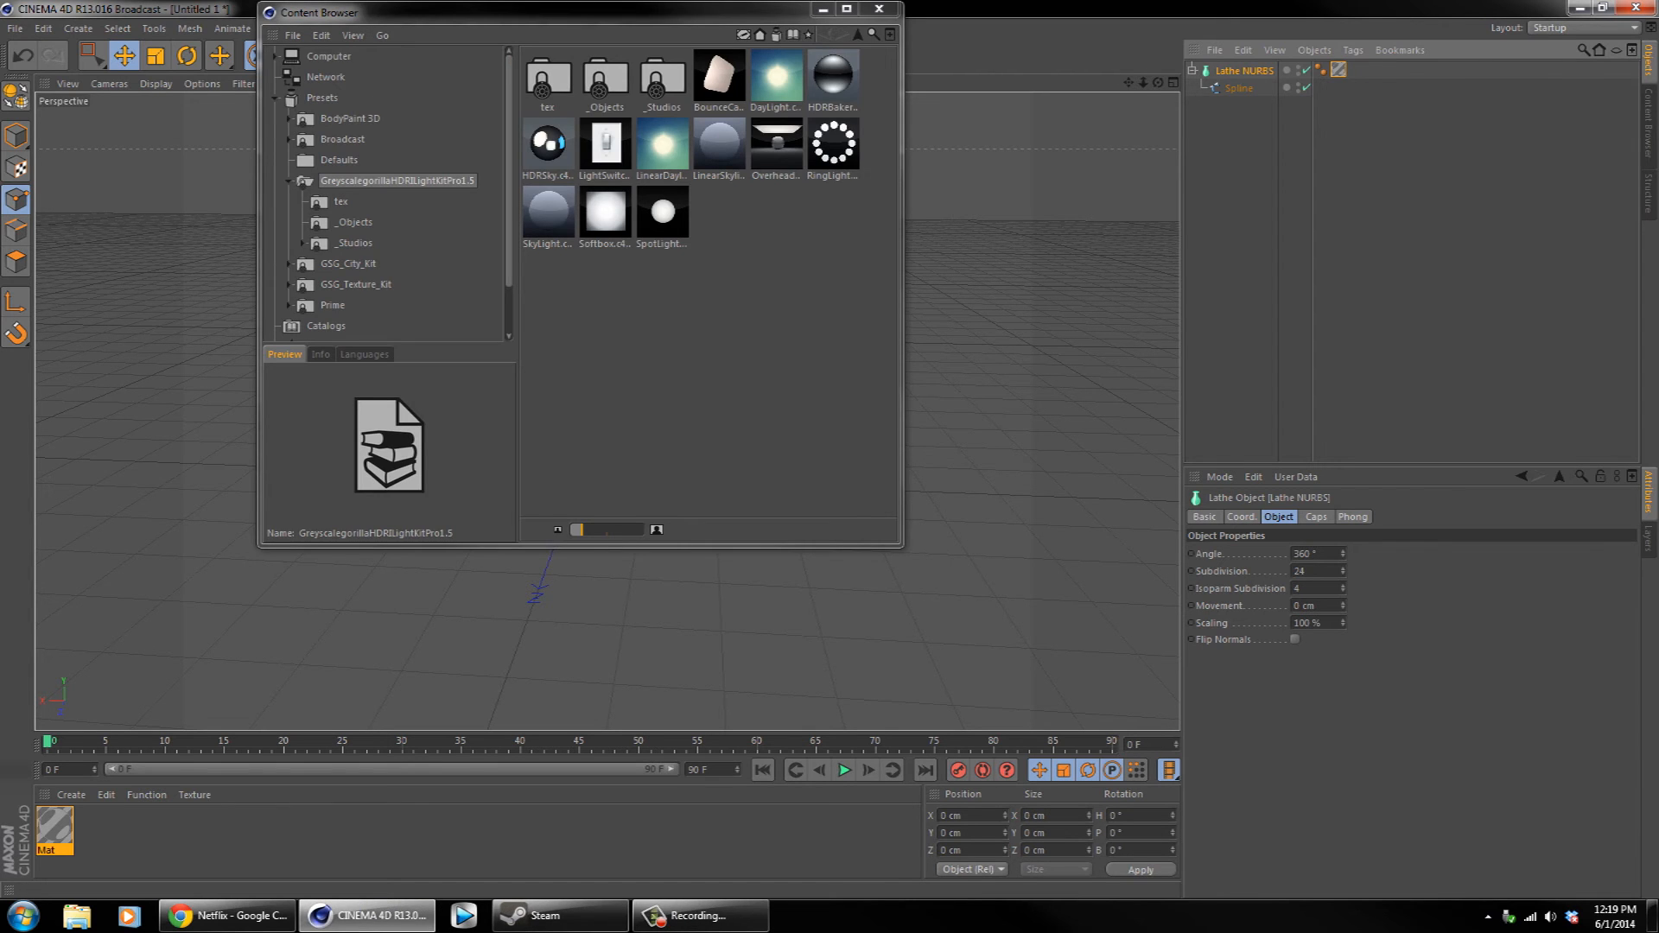
double_click(777, 145)
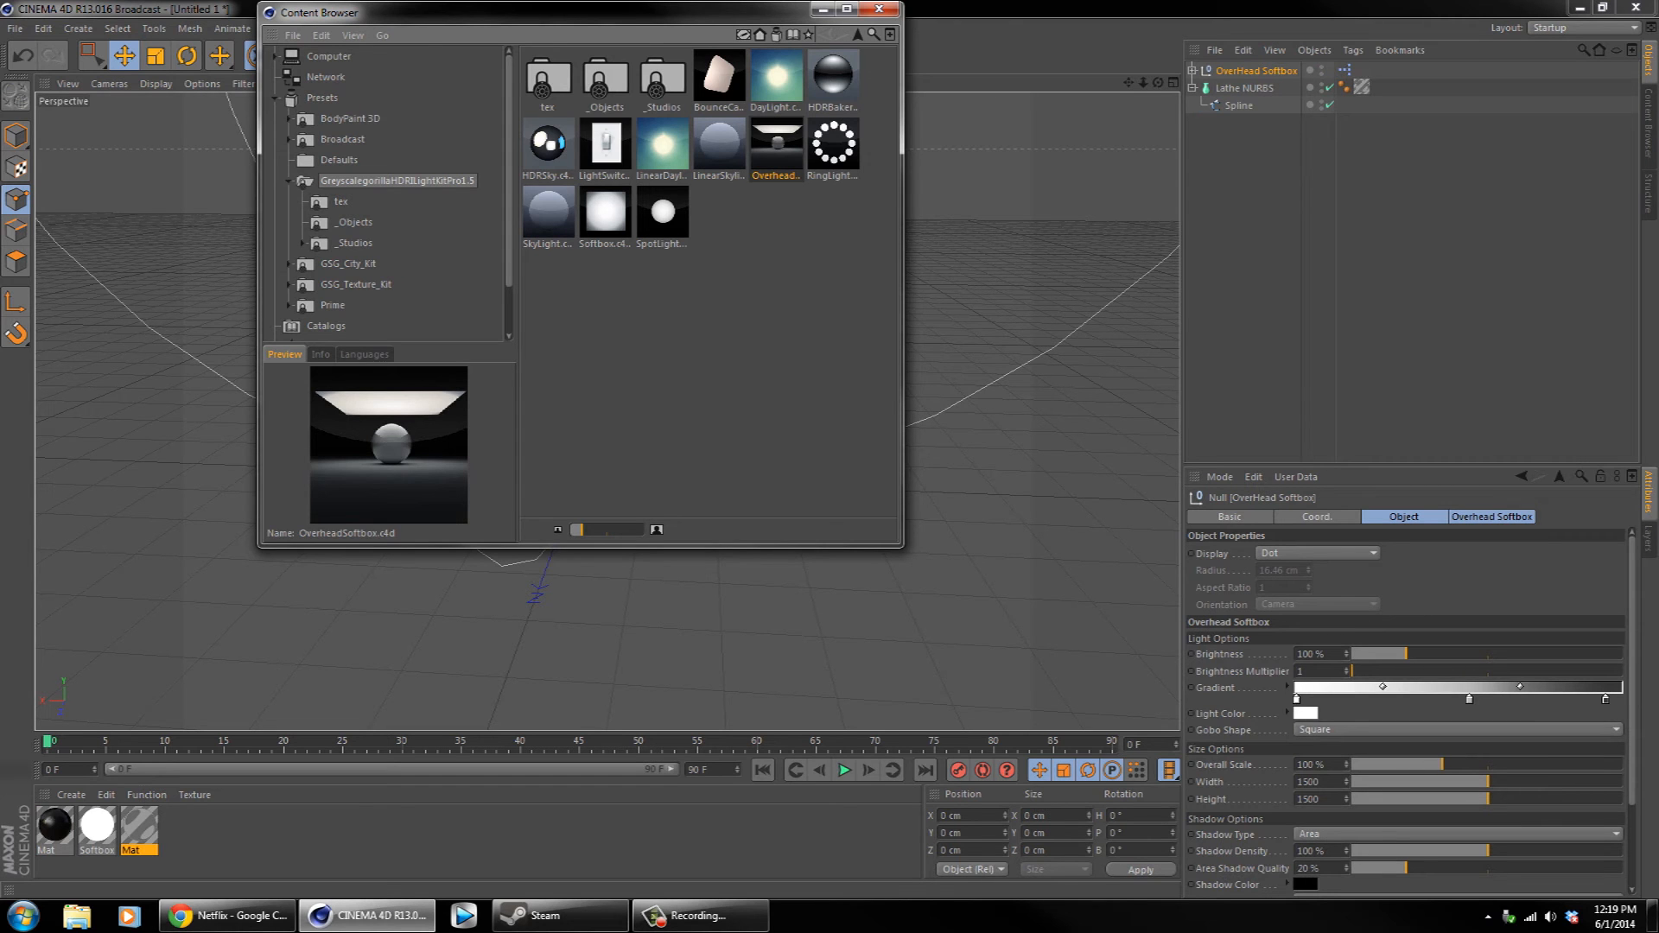
double_click(777, 76)
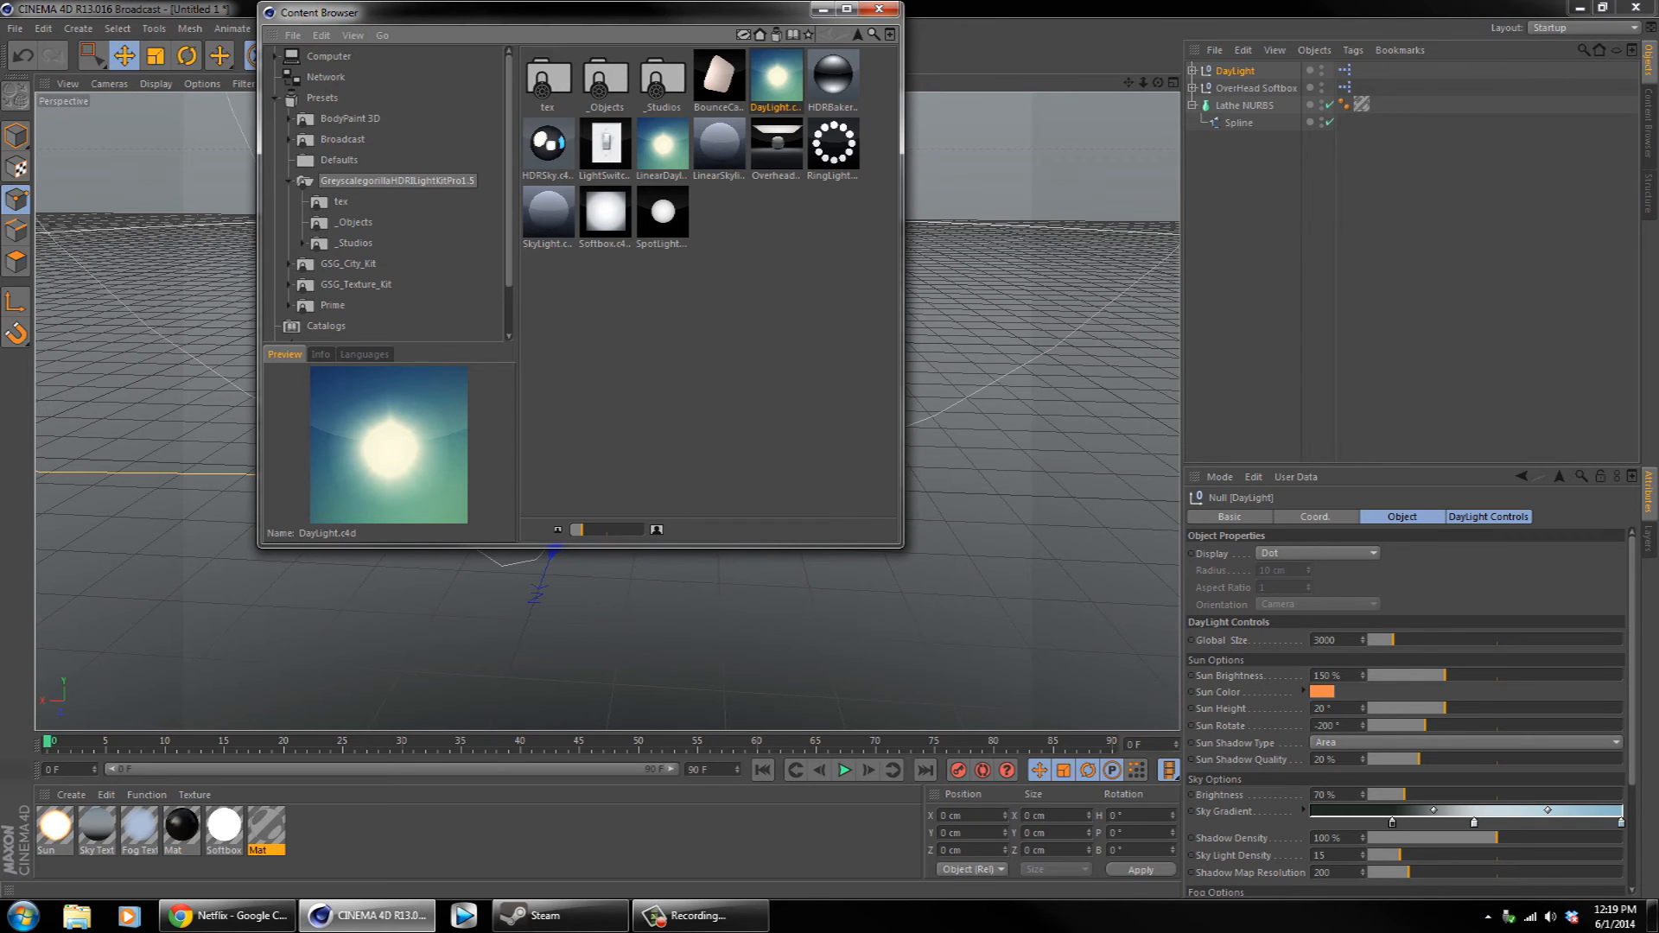
double_click(605, 213)
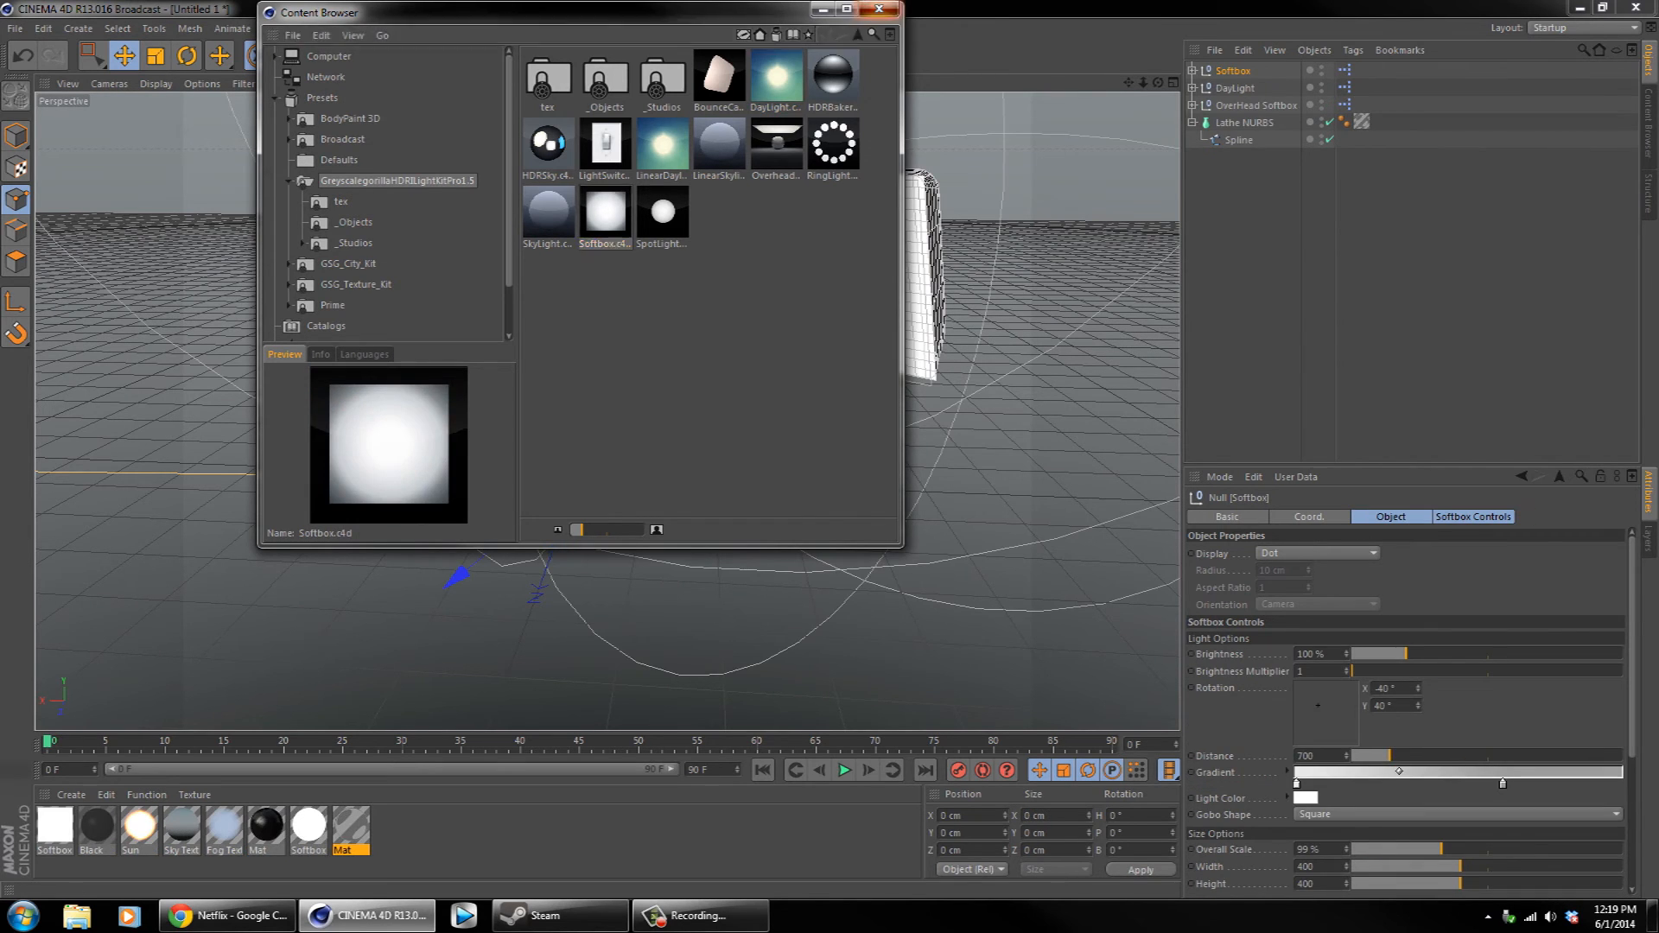
click(879, 9)
- Rotate the Softbox light to about X -180° and Y -45.6°, and render the perspective view
mouse_move(1318, 705)
mouse_down()
mouse_move(1342, 715)
mouse_move(1293, 720)
mouse_up()
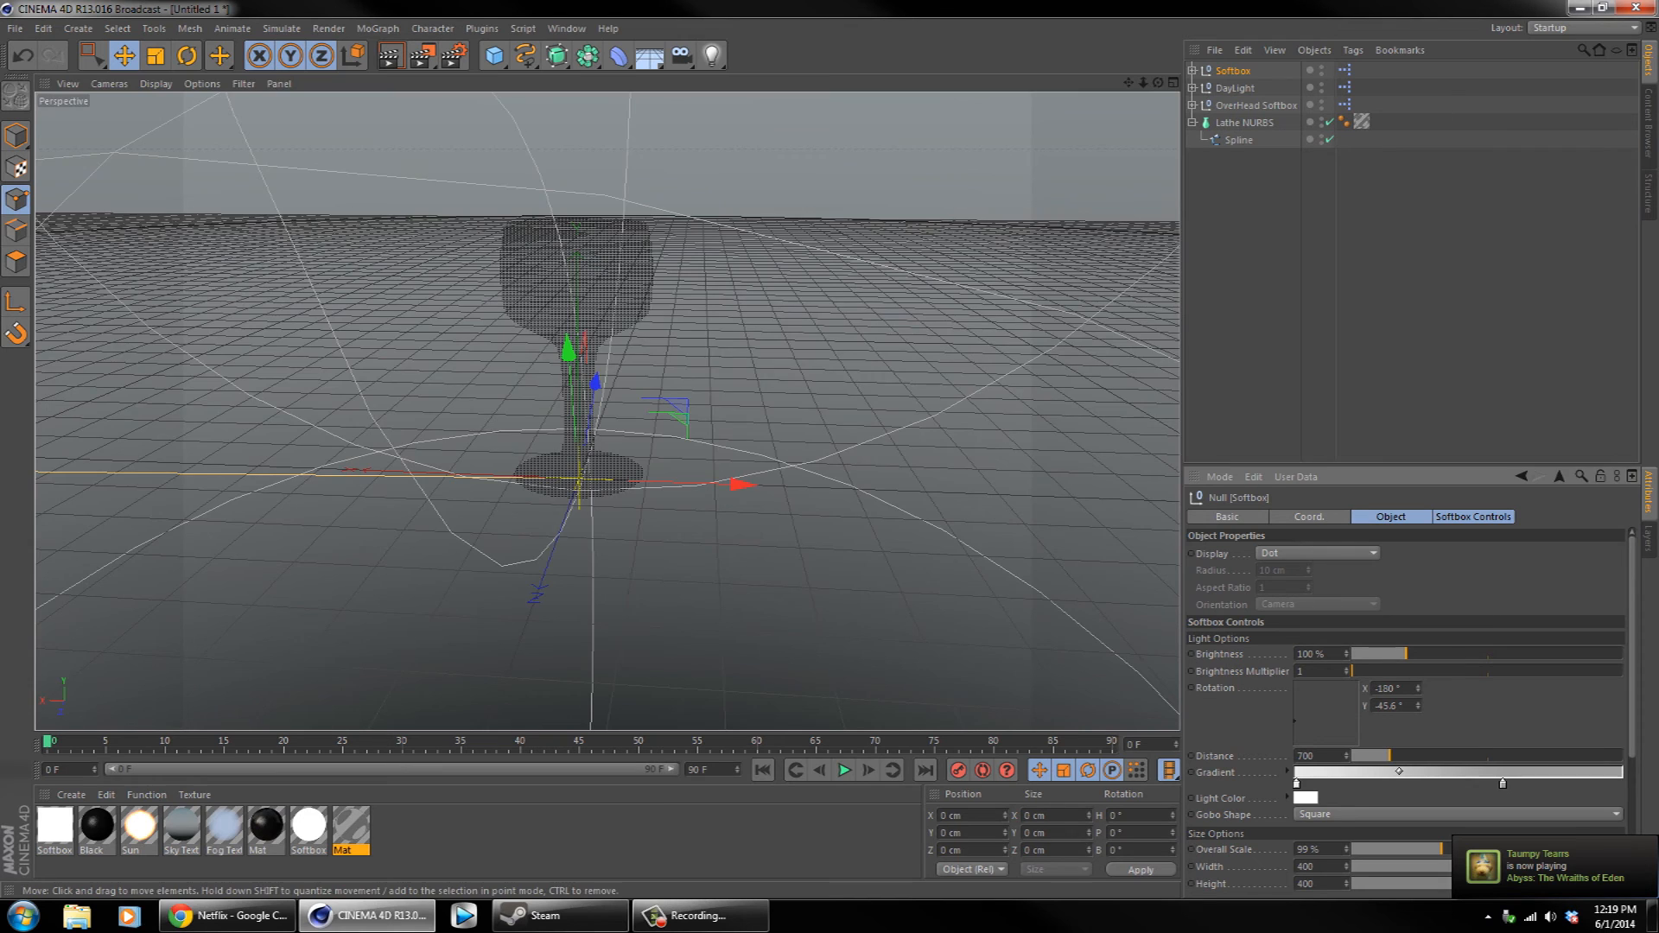
scroll(575, 231, up, 4)
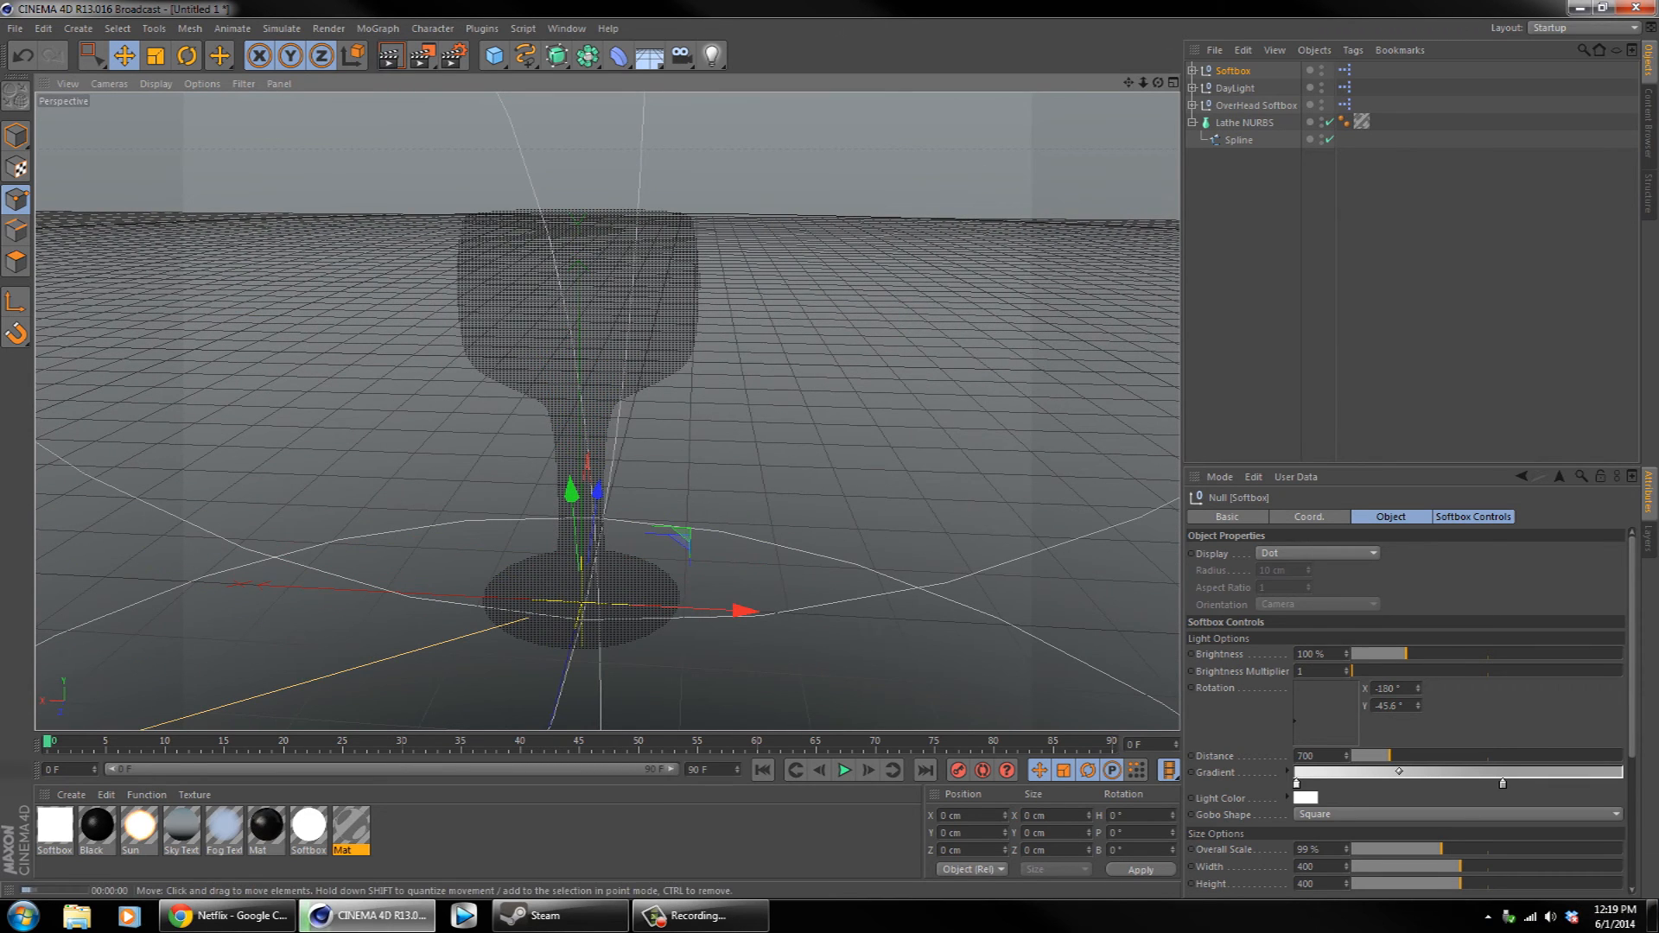
key(ctrl+r)
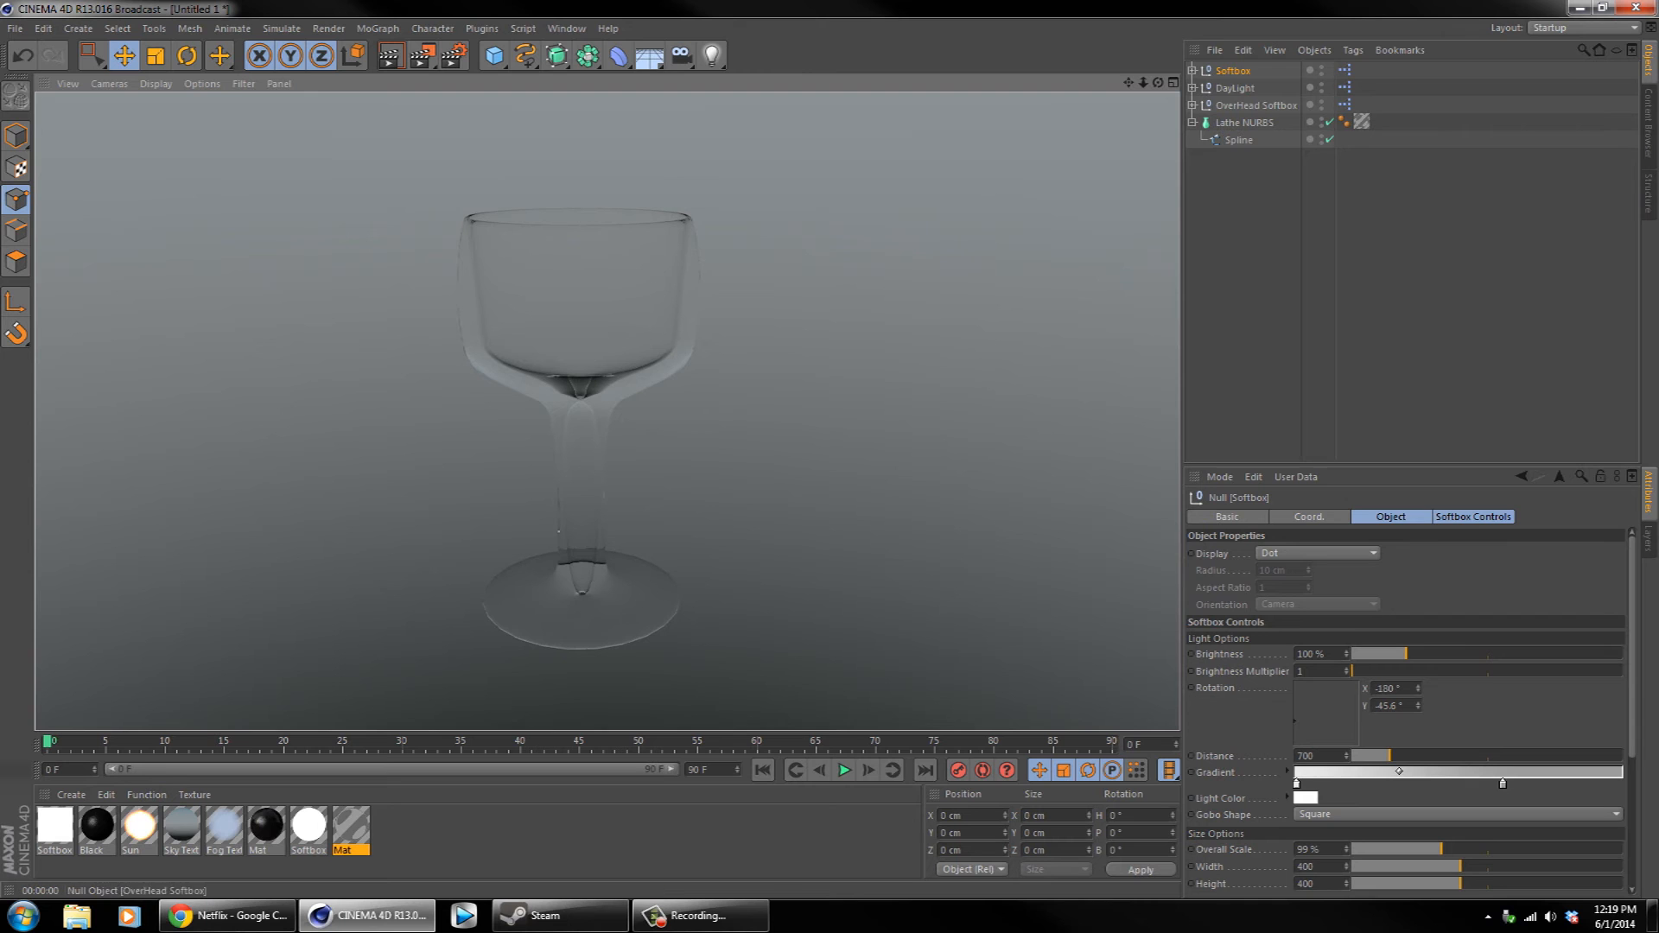
- Delete the DayLight rig from the scene and render the perspective view again
click(1235, 89)
key(Delete)
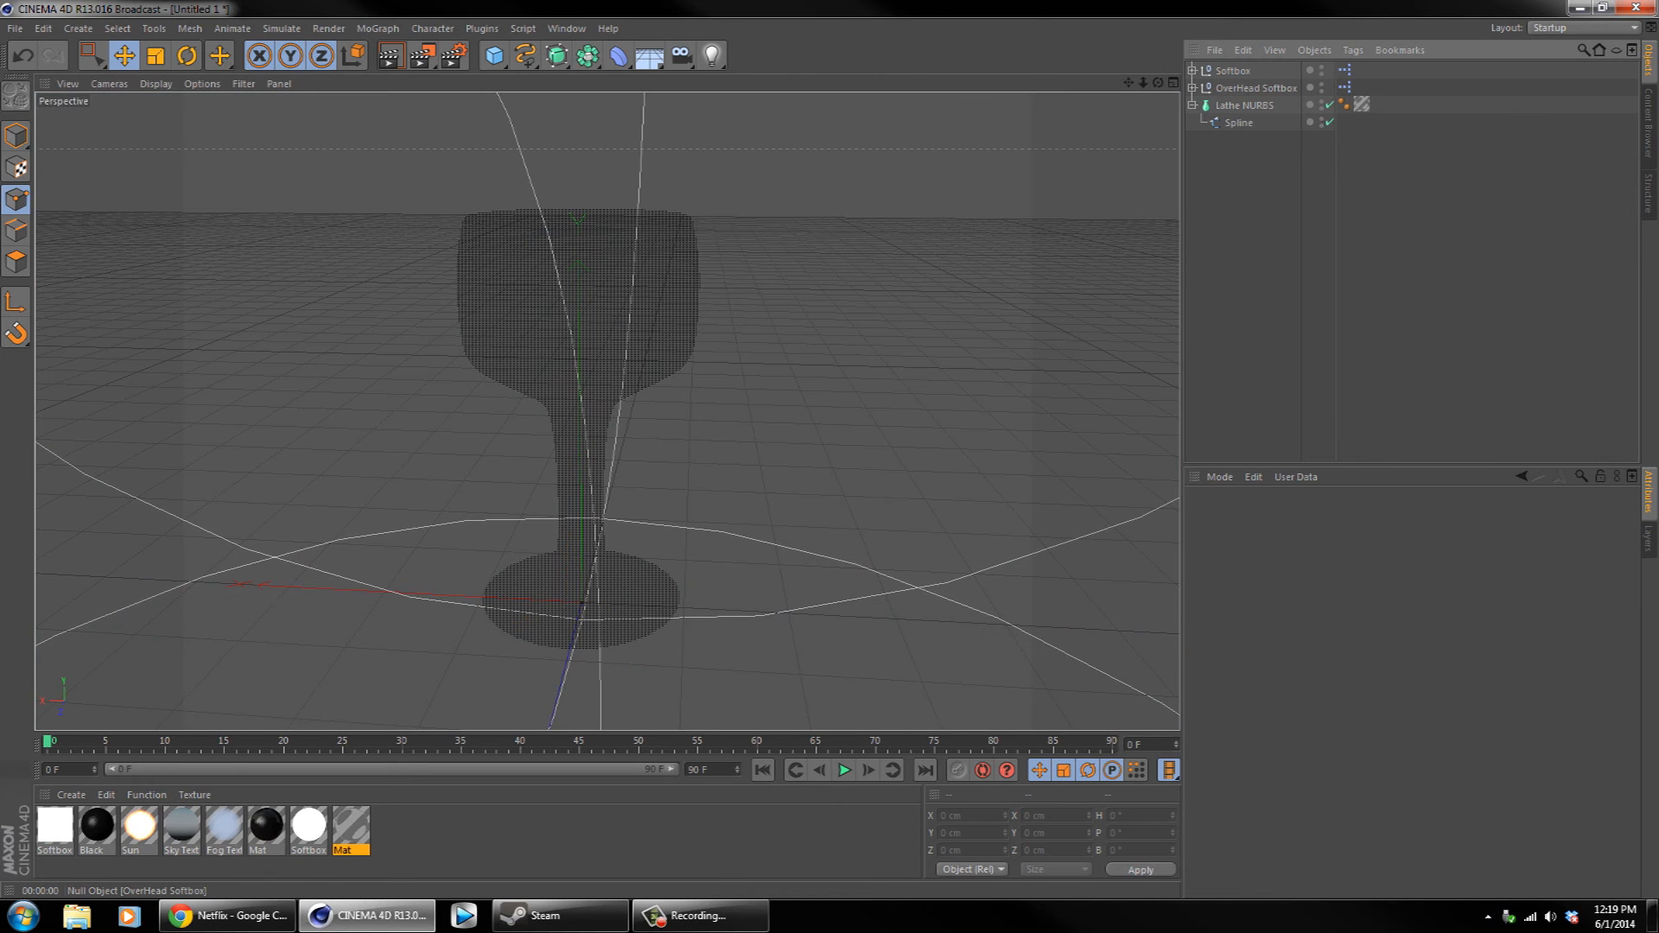
key(ctrl+r)
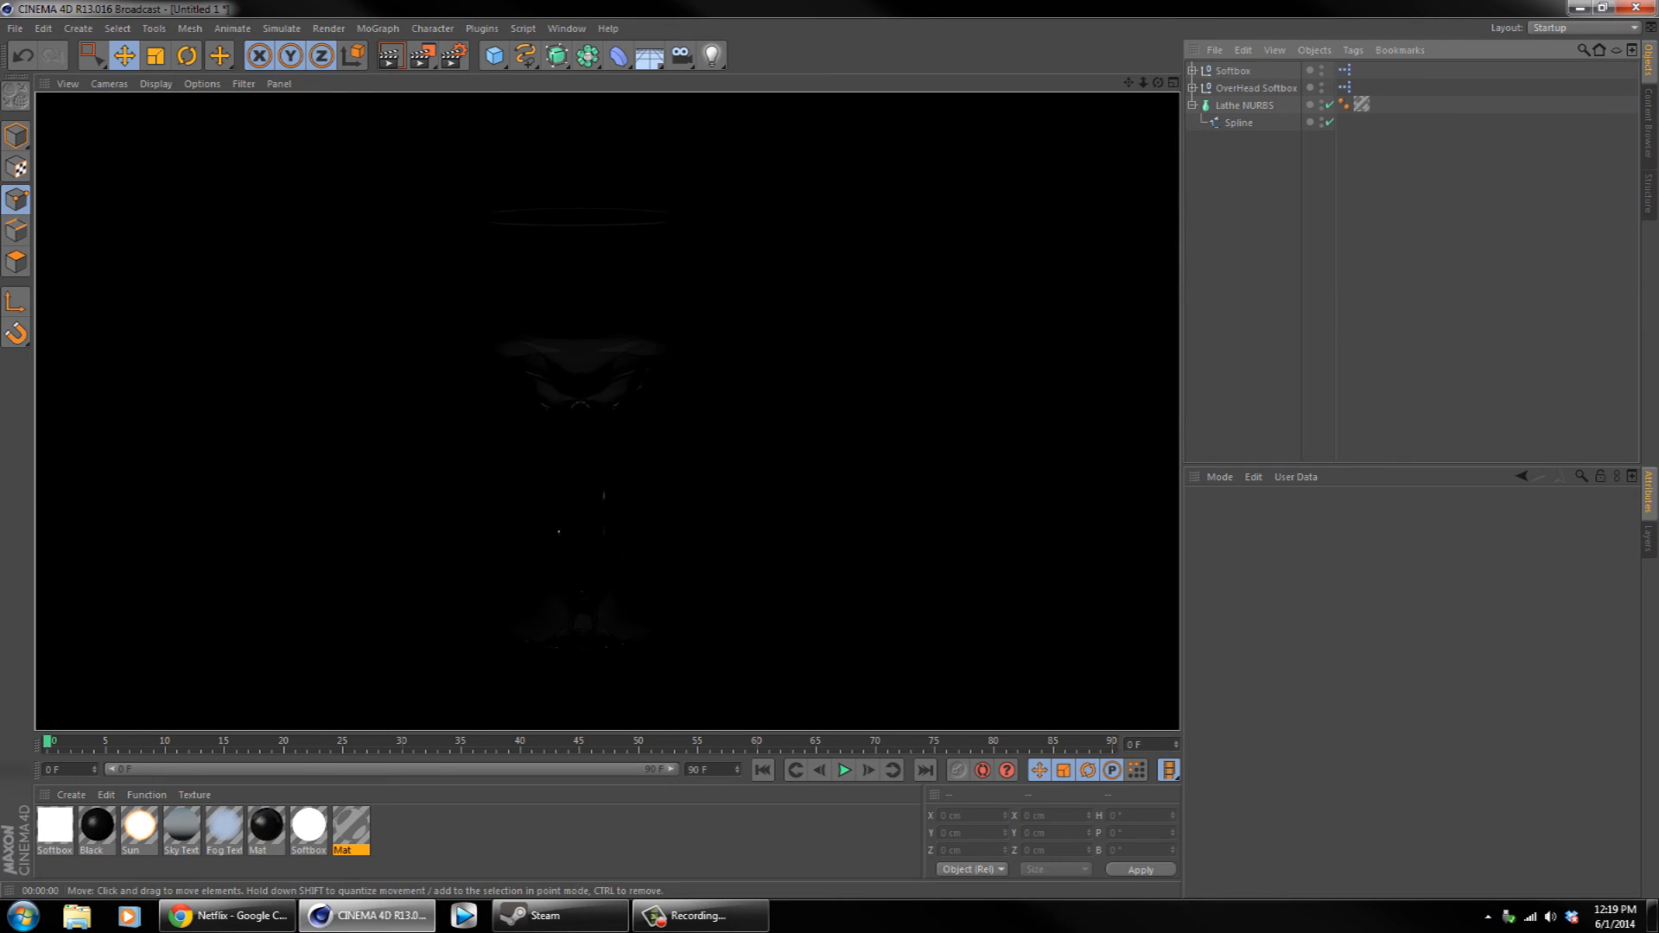
- Add a Floor object beneath the goblet and render the perspective view
drag(648, 55, 691, 67)
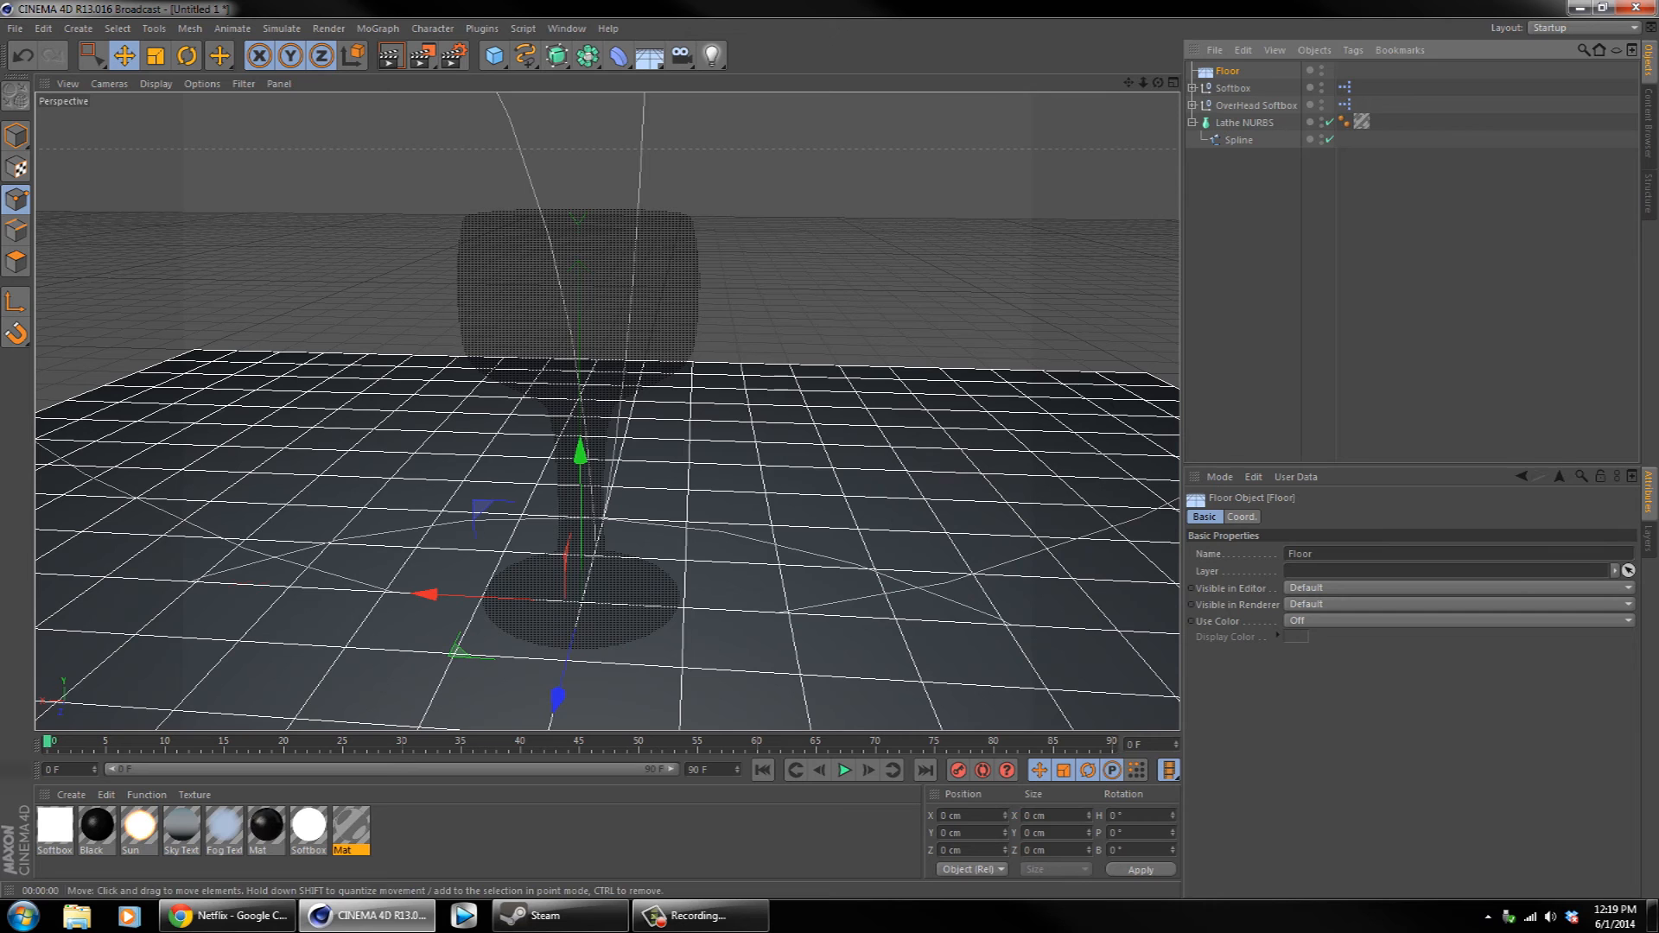
key(ctrl+r)
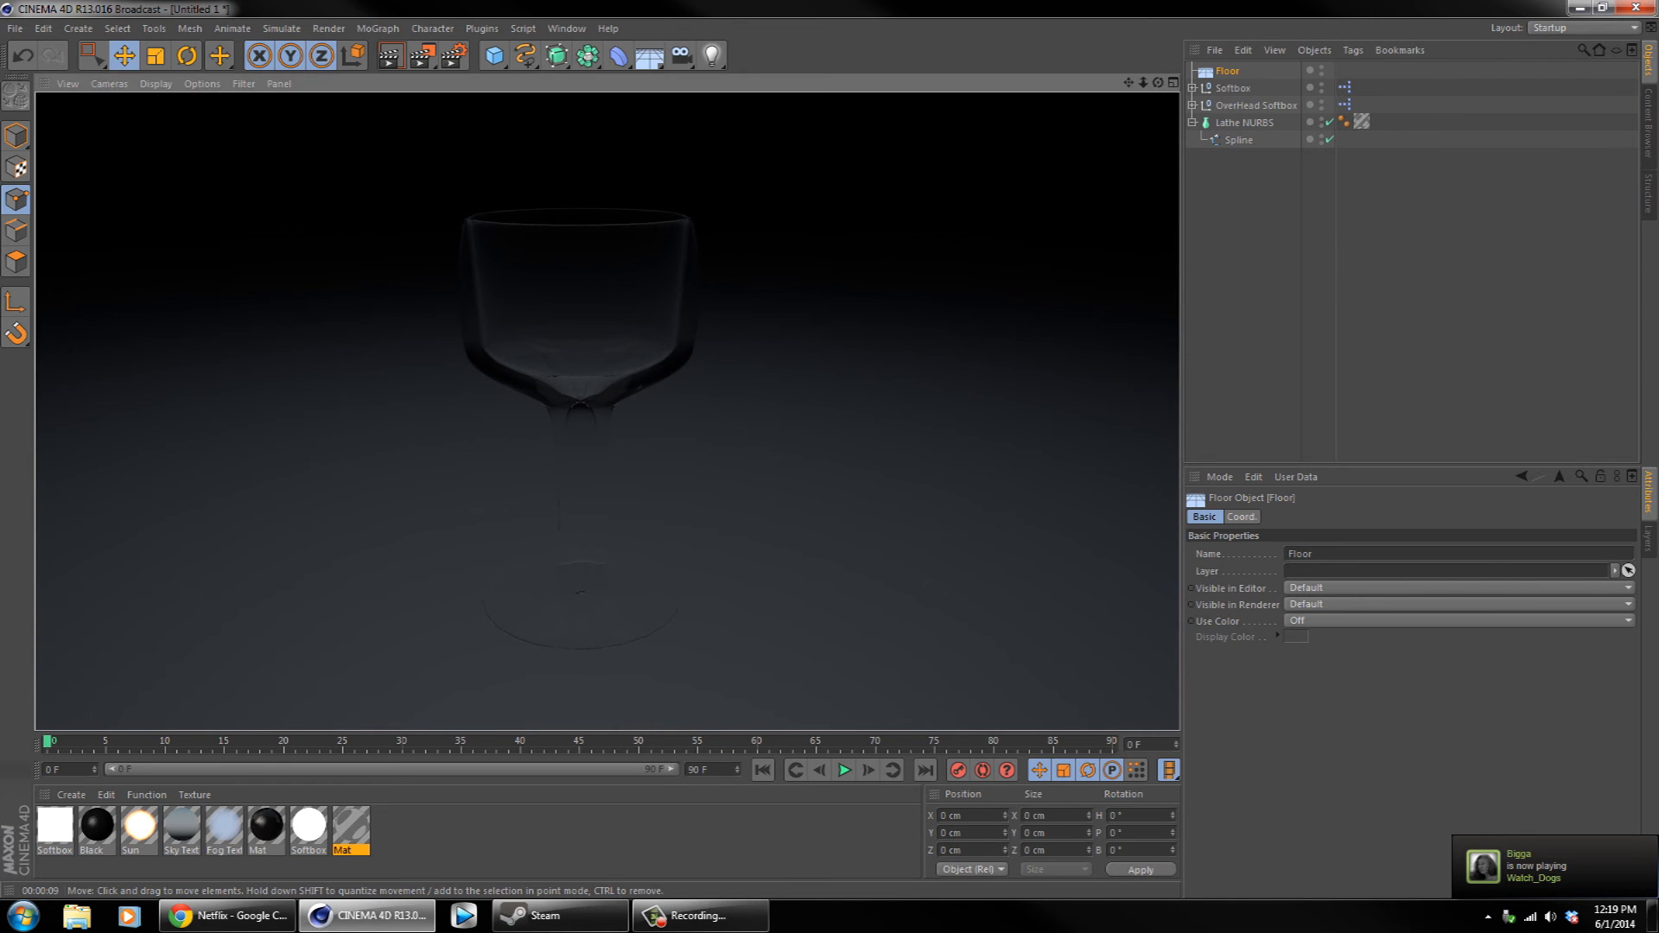
click(774, 412)
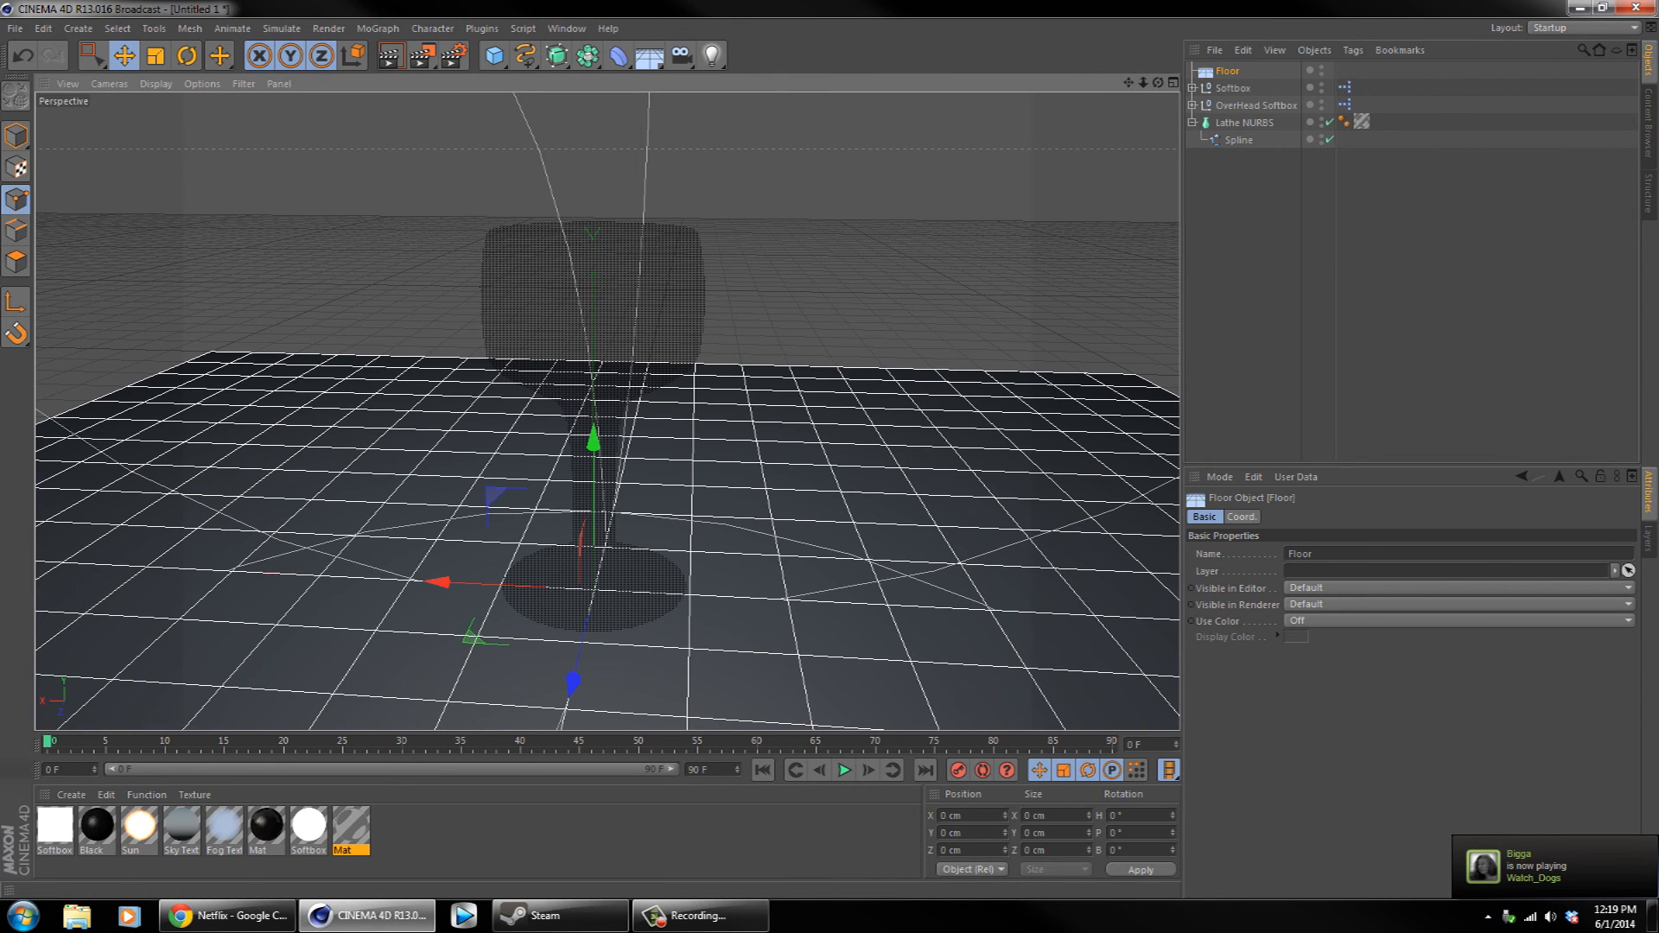
- Create a new material with its specular channel disabled and its color set to pure white (RGB 255, 255, 255)
double_click(536, 835)
double_click(53, 827)
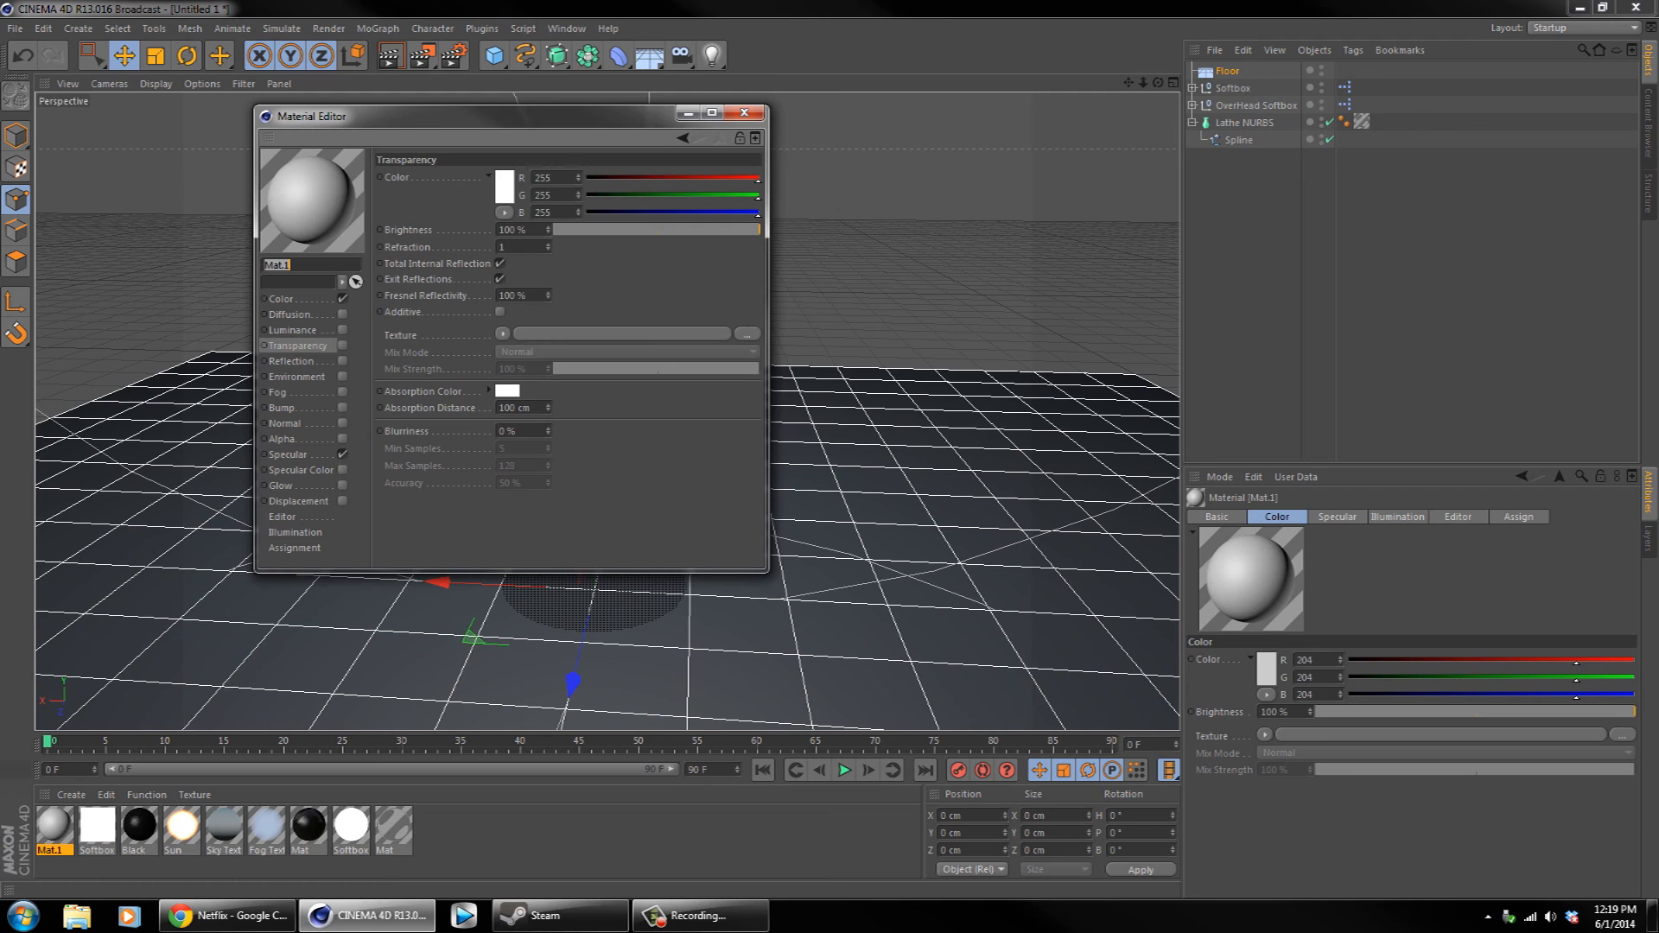
click(504, 185)
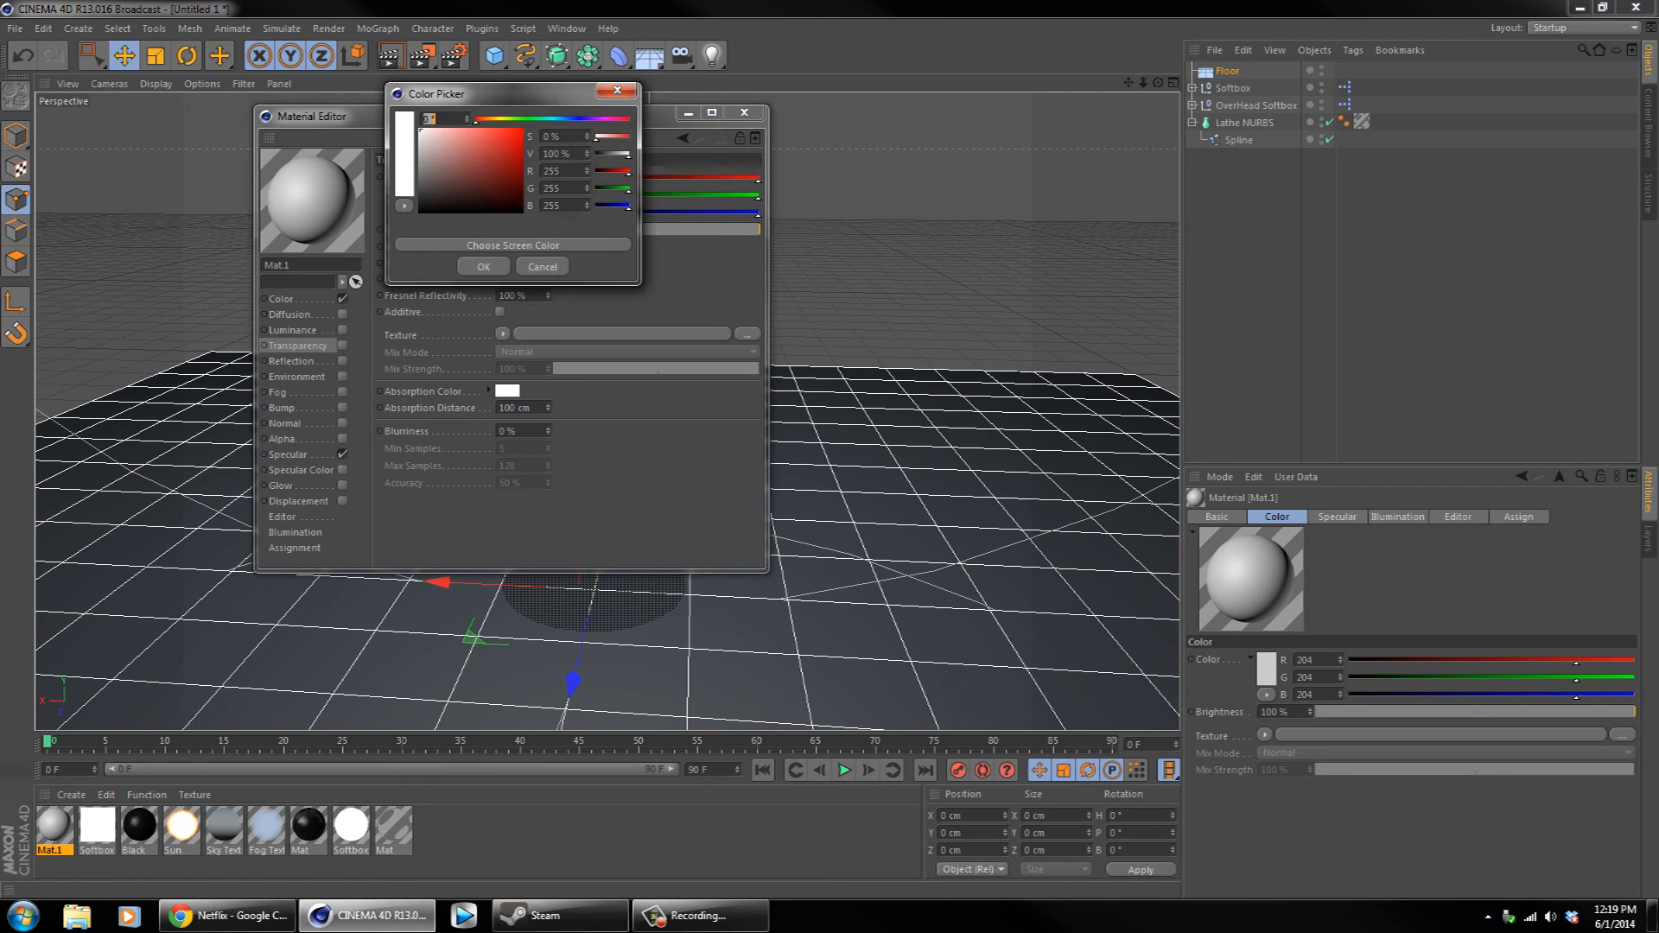
key(Escape)
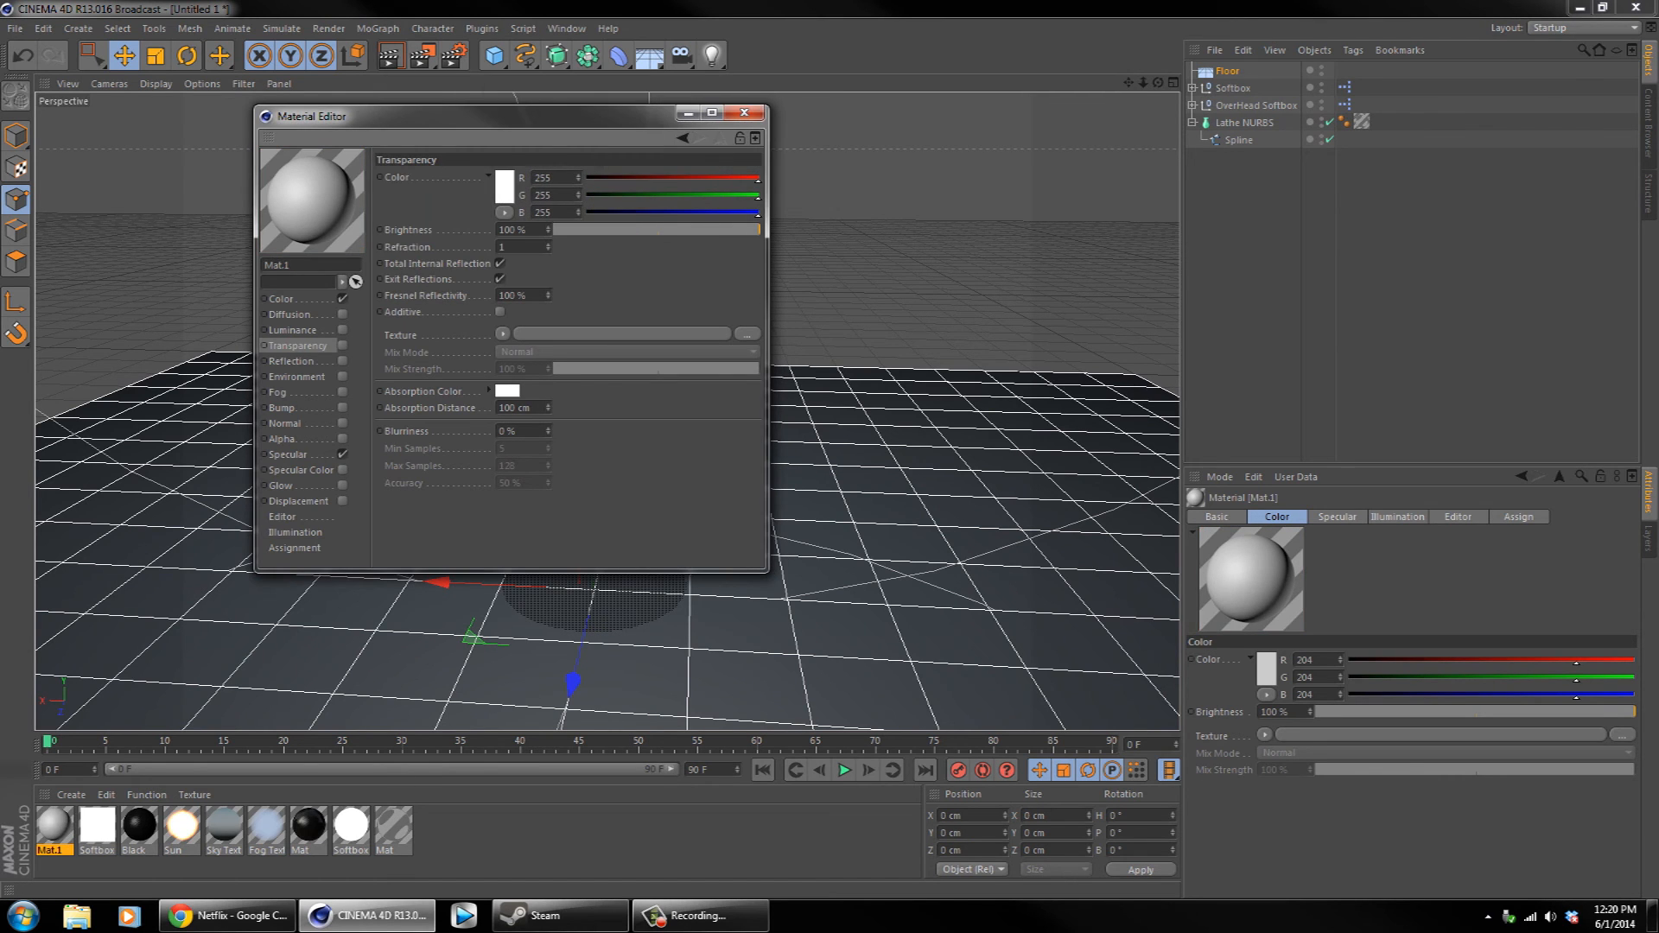
click(343, 455)
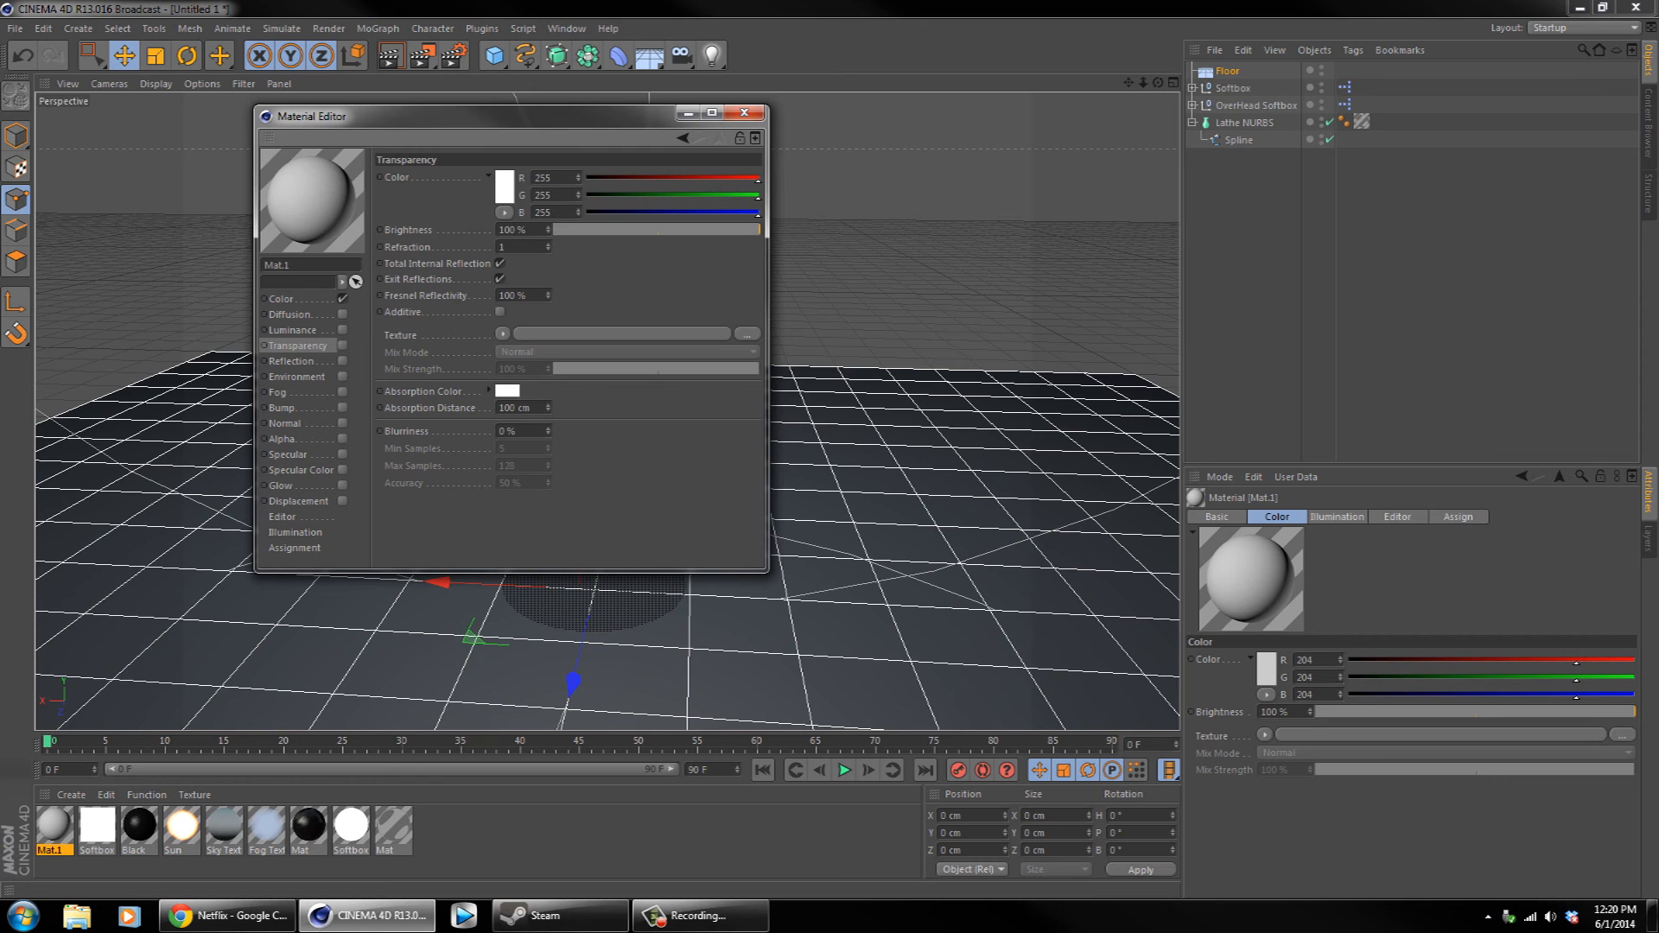
click(282, 298)
click(455, 187)
click(365, 139)
click(430, 275)
click(743, 112)
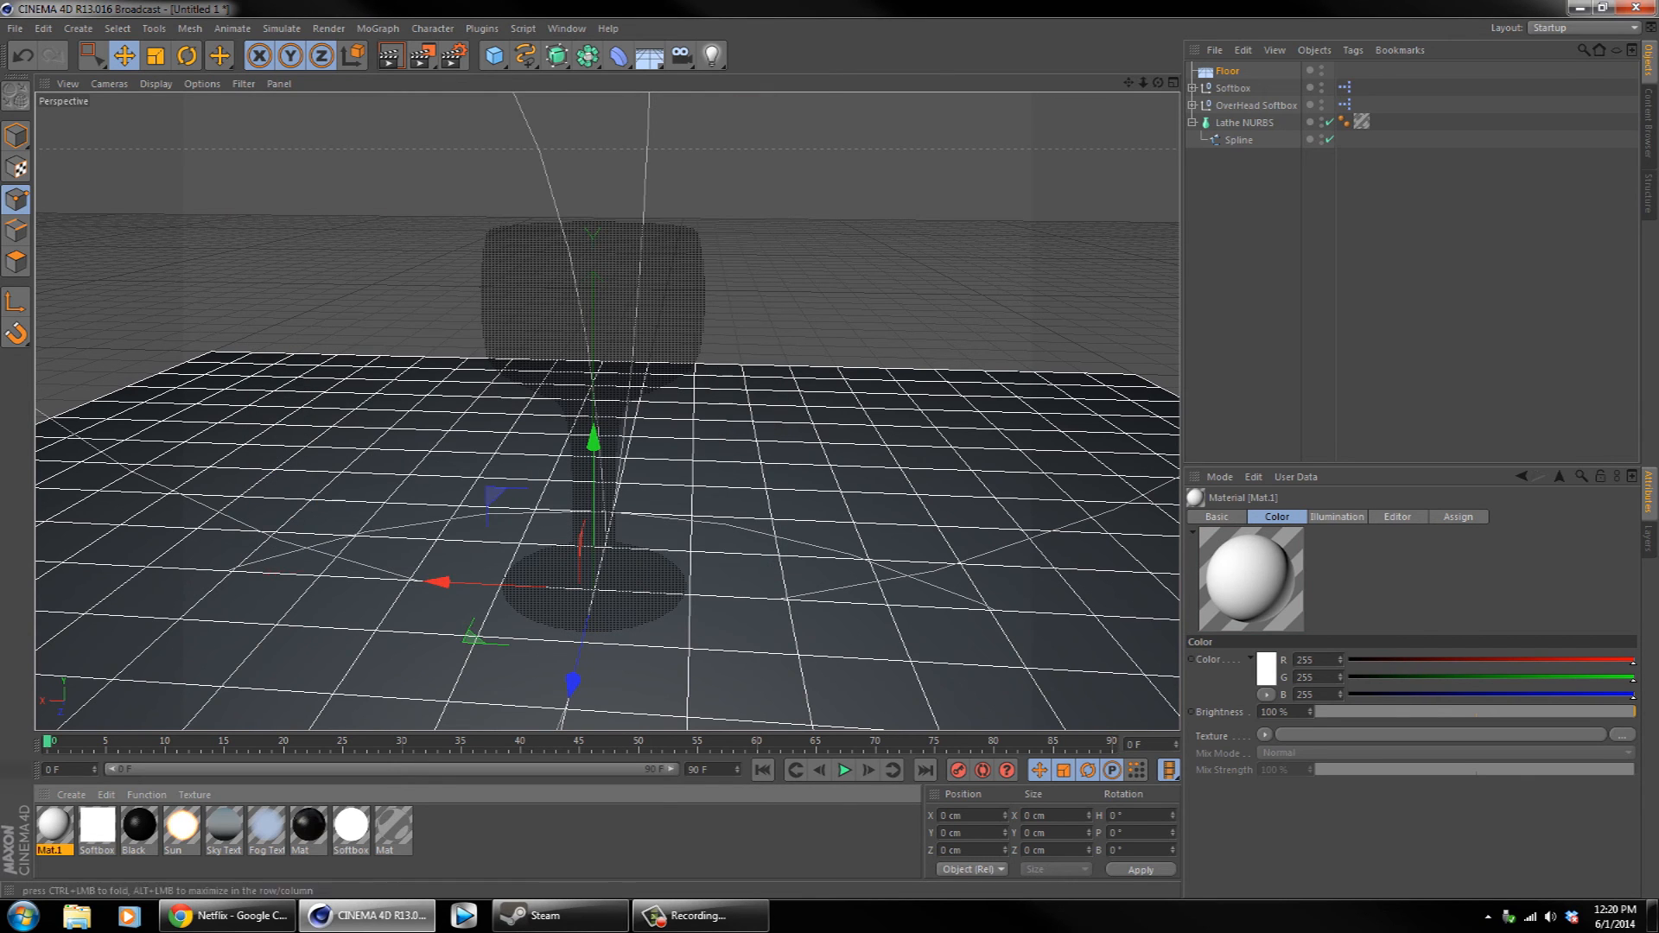
- Apply the new white material to the floor and render the perspective view
drag(53, 826, 268, 587)
click(391, 56)
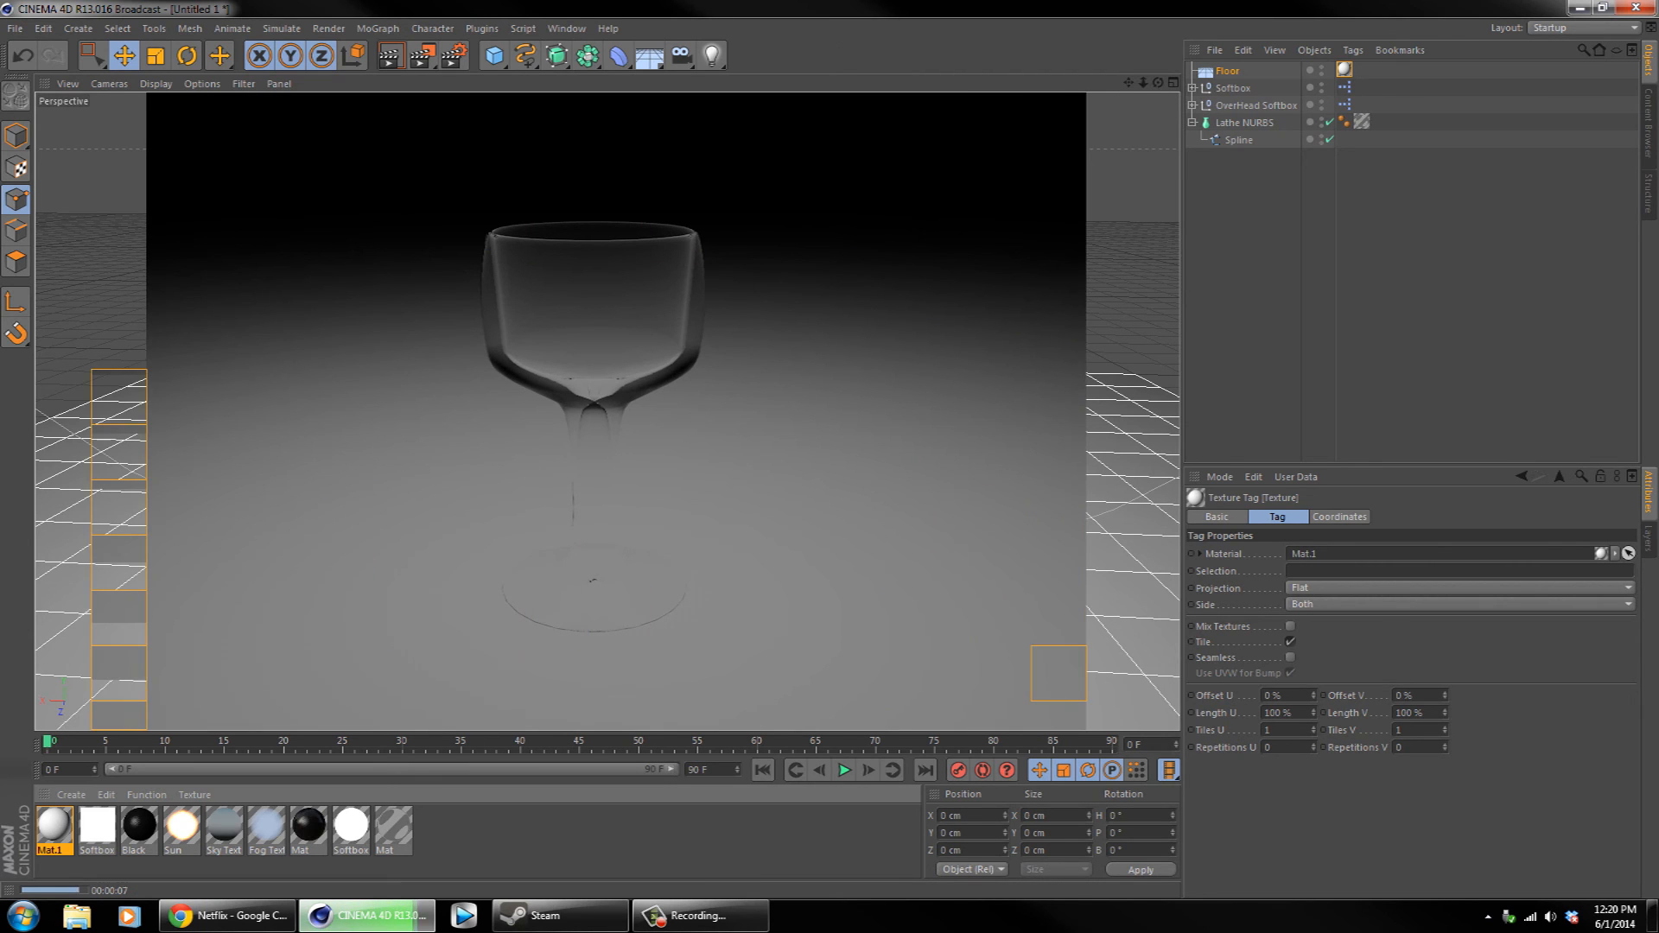
- Set the transparency refraction of the goblet's glass material to 1.3 and render the perspective view
double_click(393, 827)
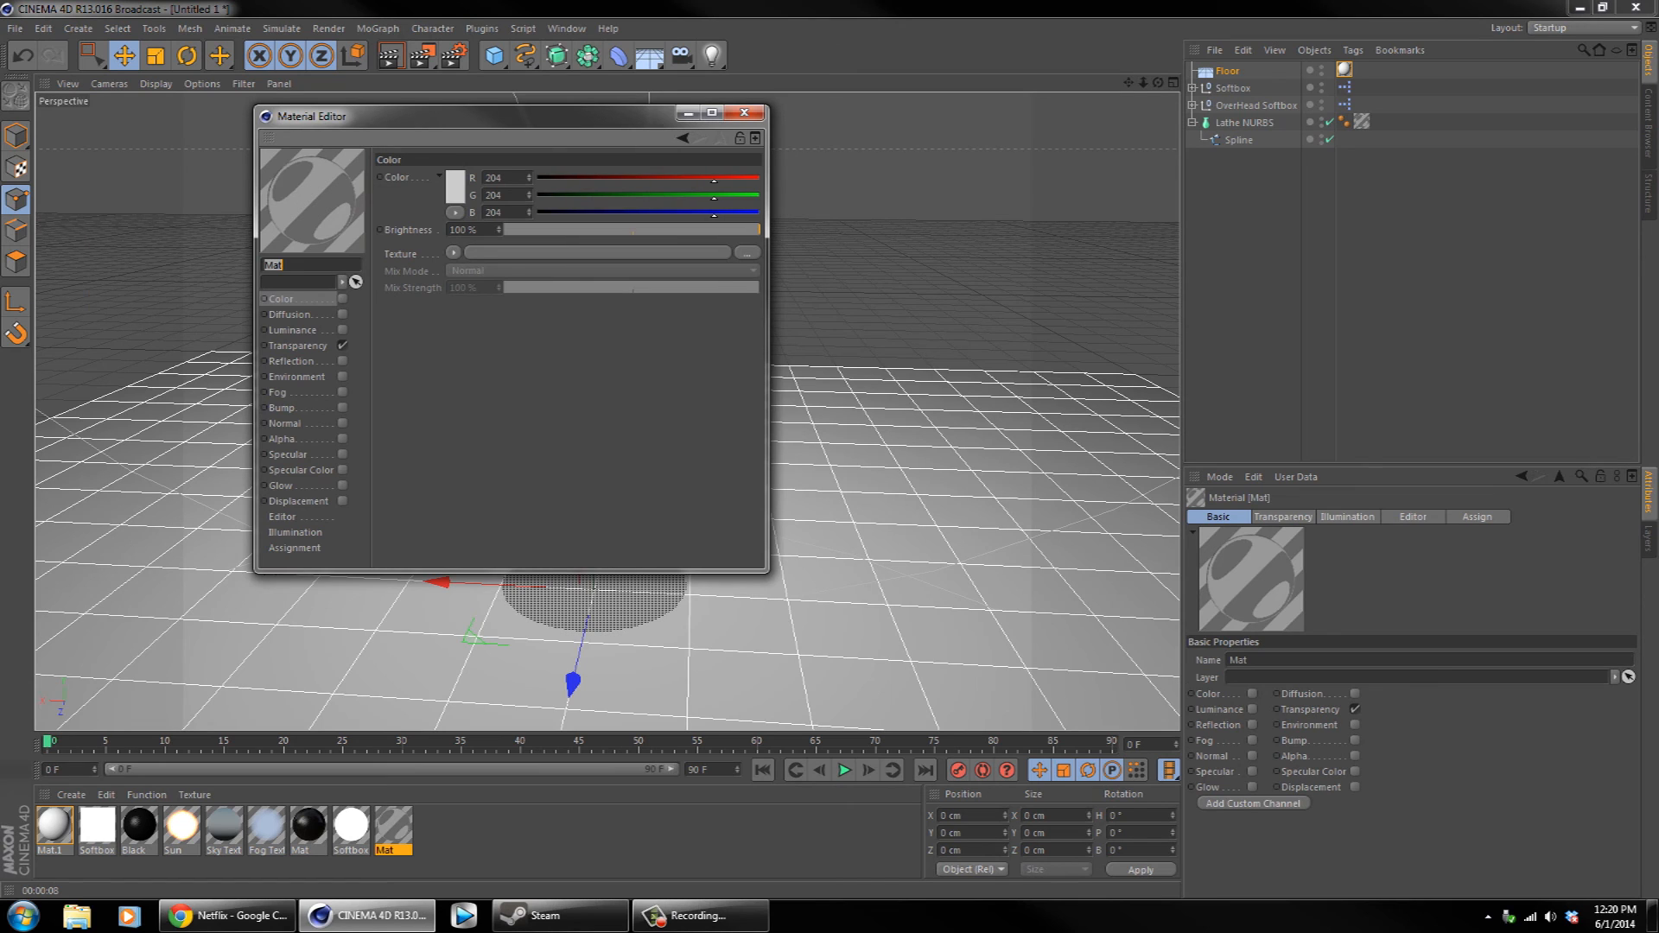
click(292, 361)
click(297, 345)
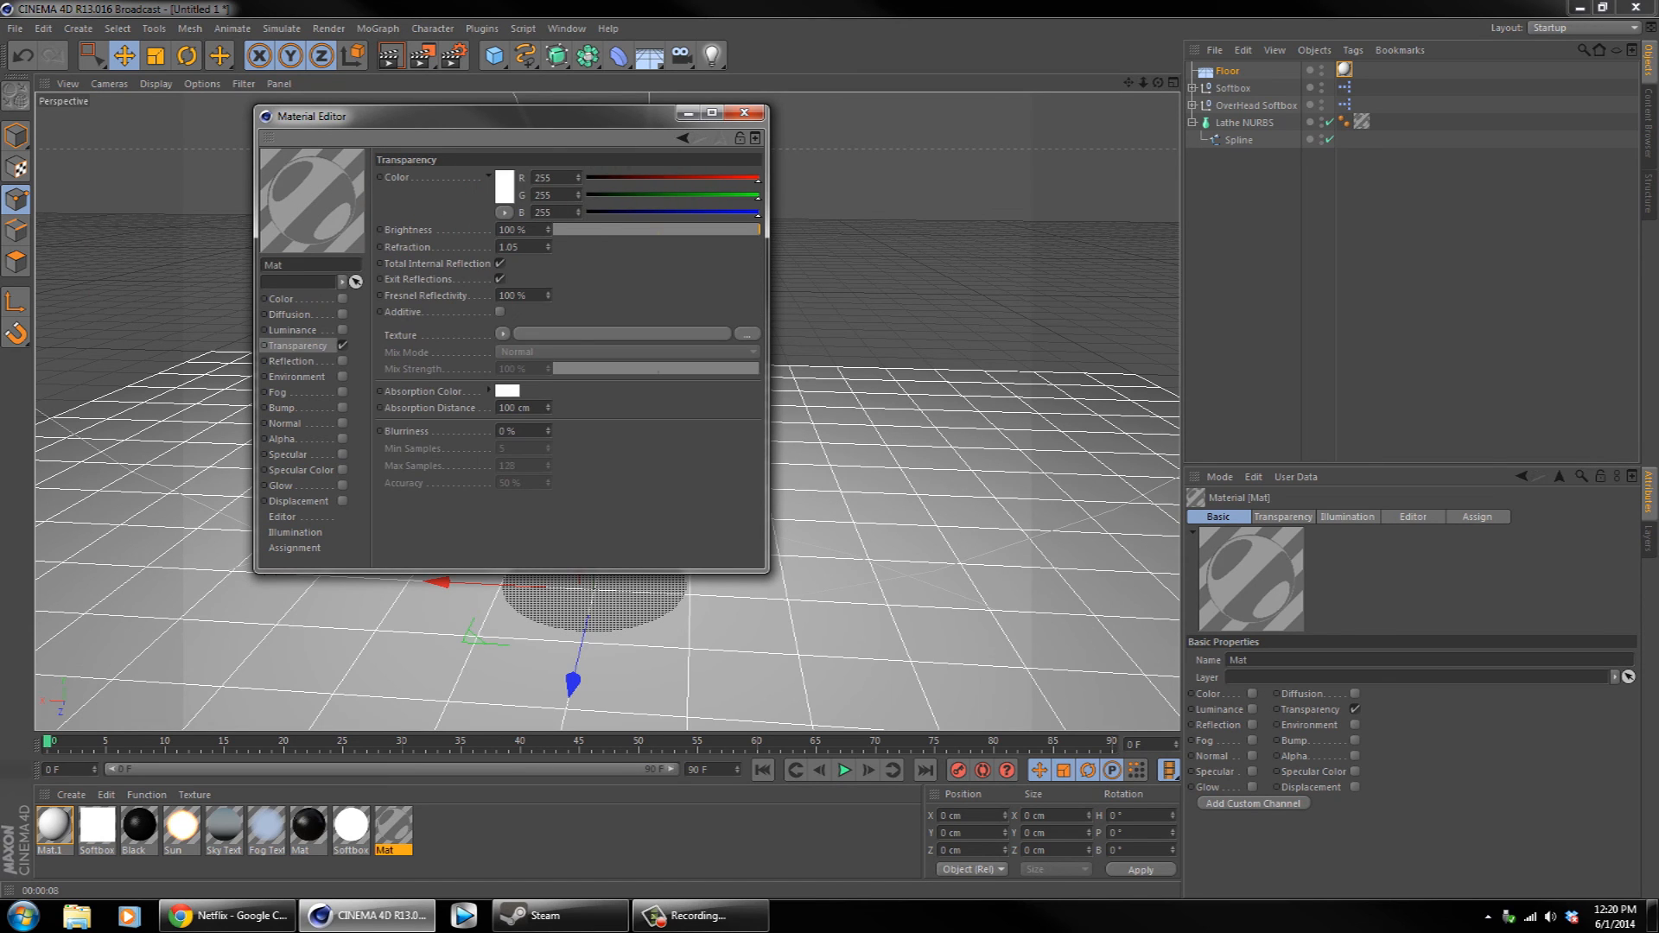
double_click(509, 247)
text(1.3)
key(Return)
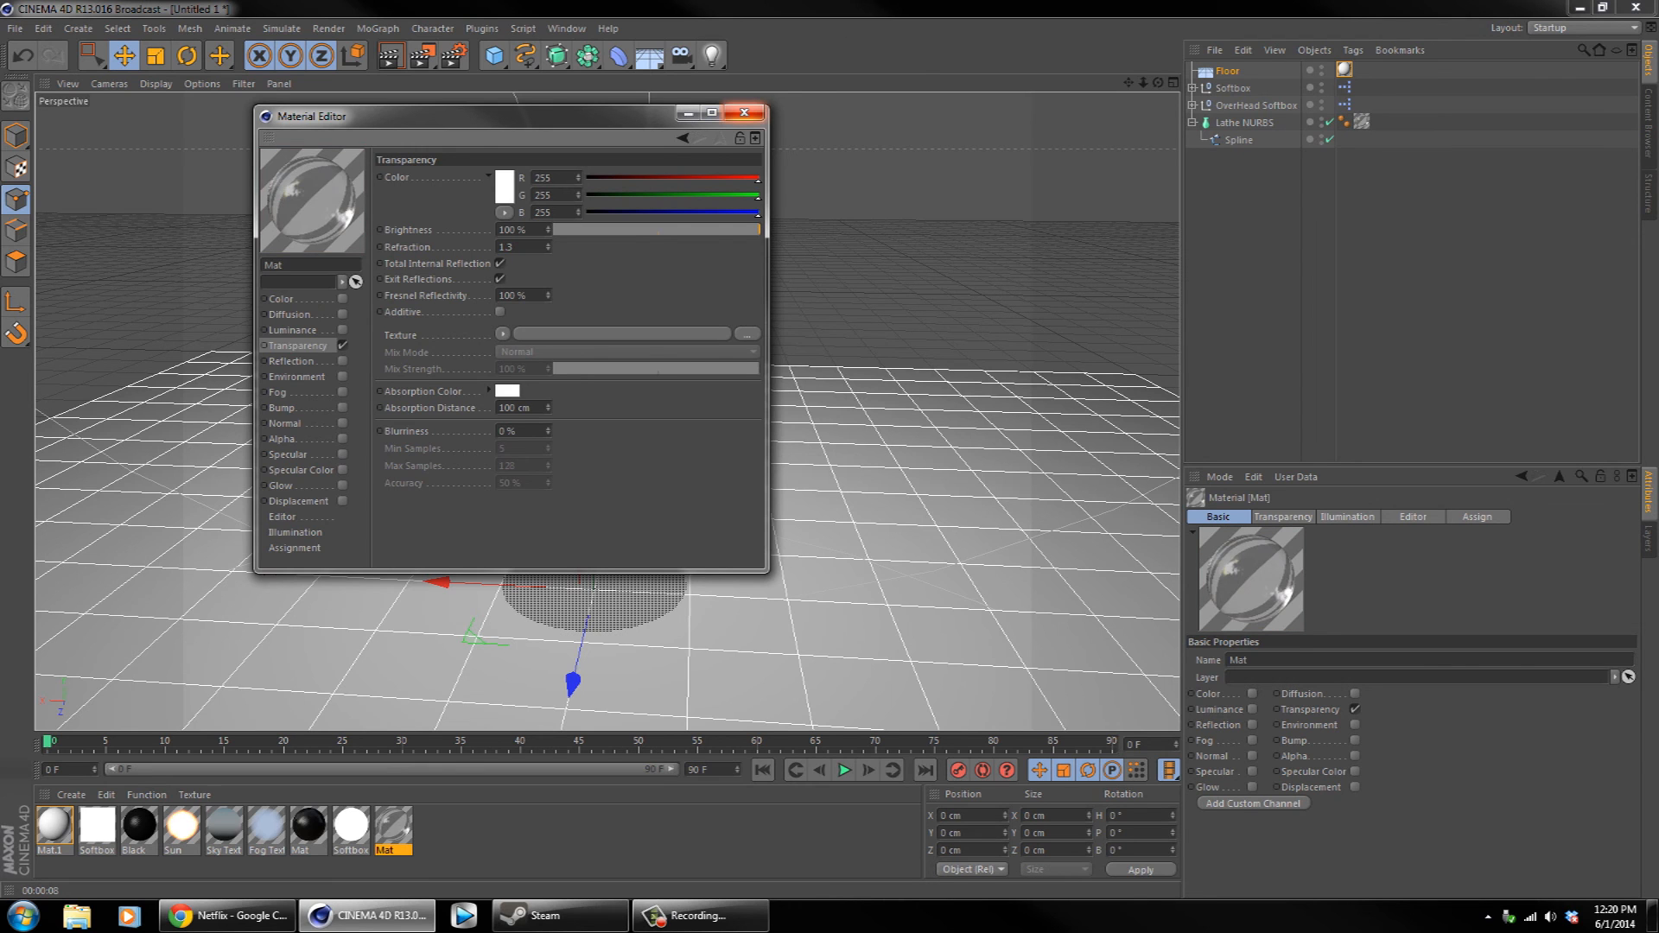
click(744, 112)
key(ctrl+r)
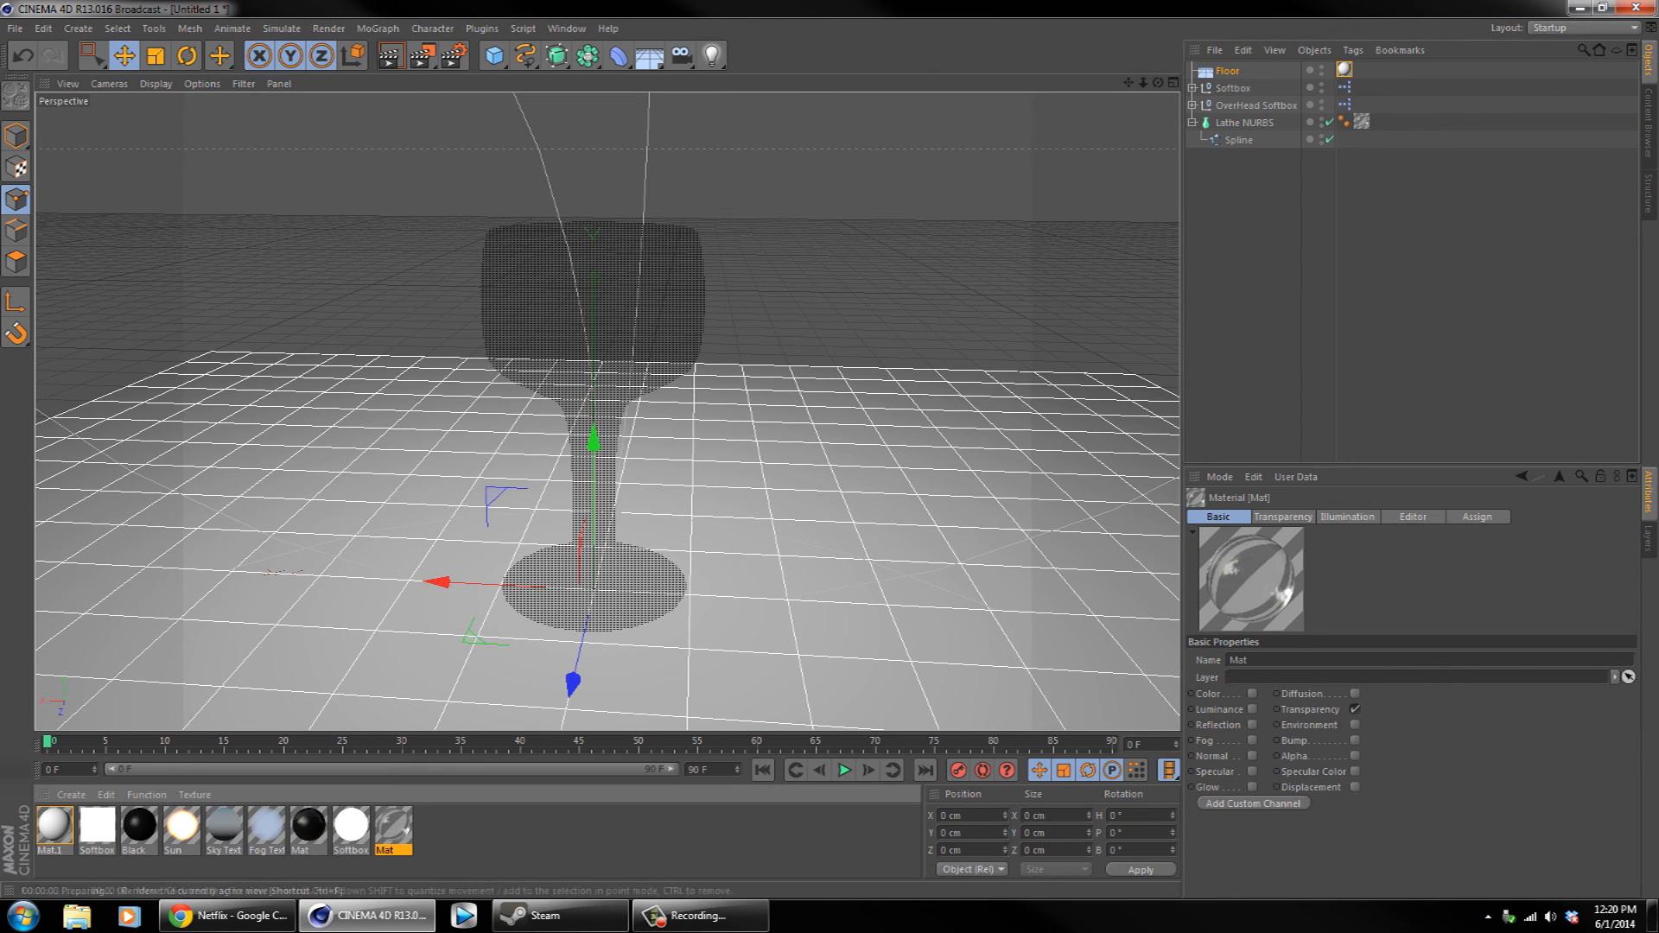